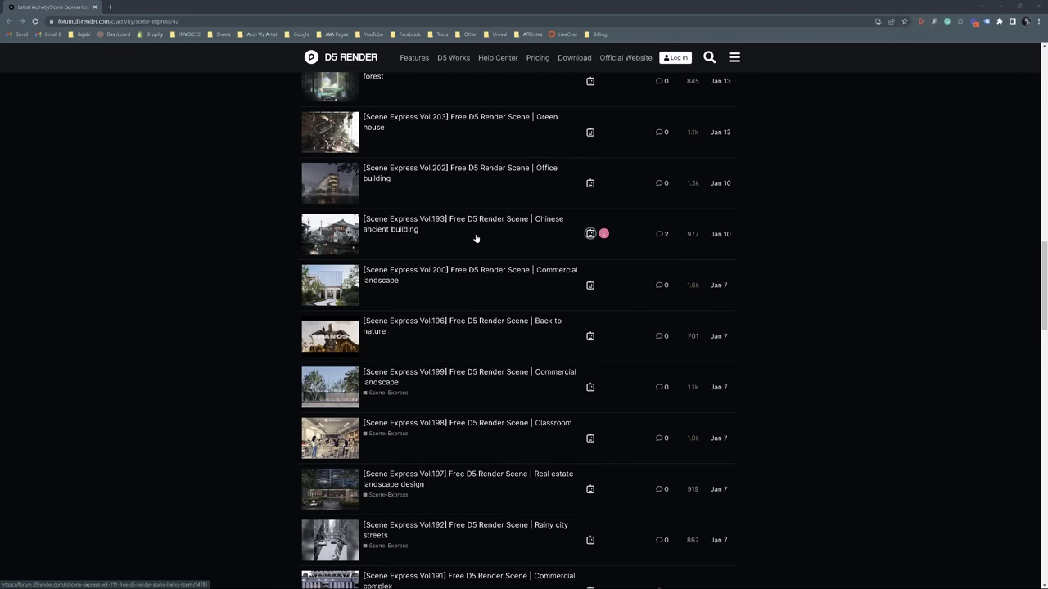
Scroll the Scene Express topic list and open the Vol.153 Modern High-Rise free scene topic
{"action": "scroll", "coordinate": [476, 238], "scroll_direction": "down", "scroll_amount": 6}
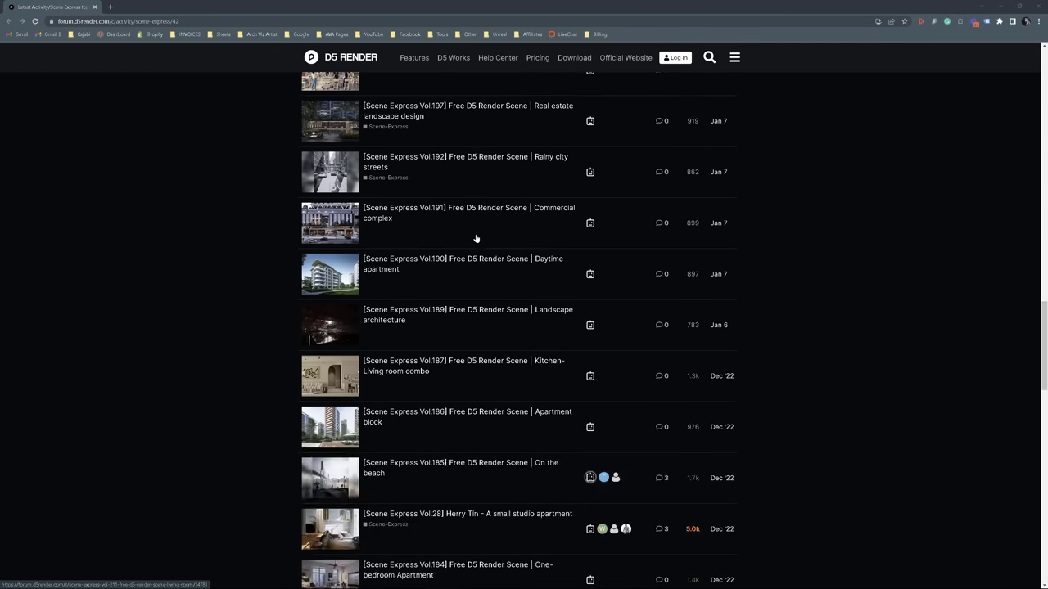
{"action": "scroll", "coordinate": [476, 238], "scroll_direction": "down", "scroll_amount": 6}
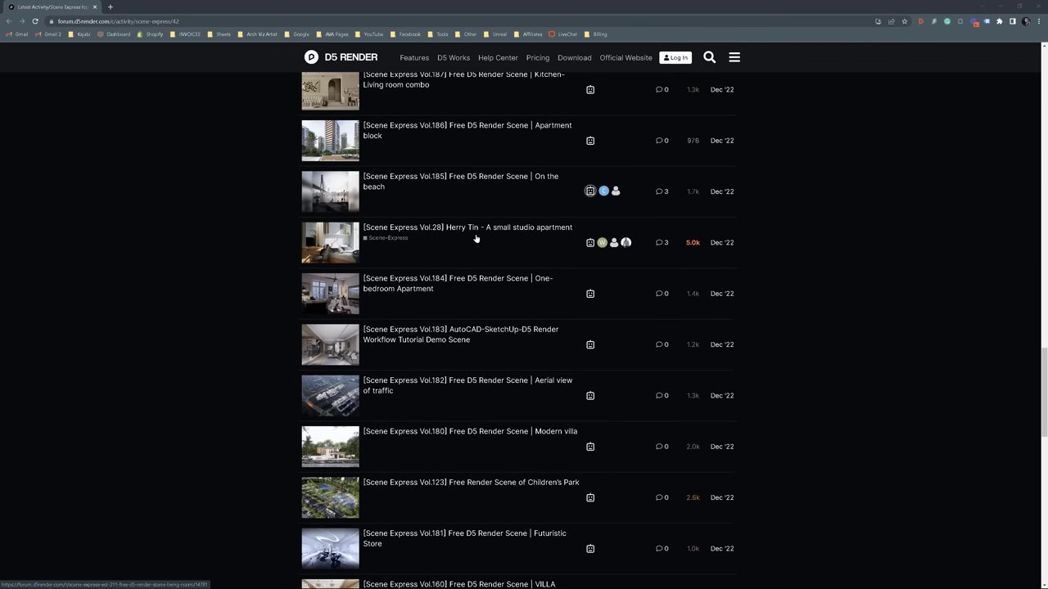
{"action": "scroll", "coordinate": [475, 238], "scroll_direction": "down", "scroll_amount": 6}
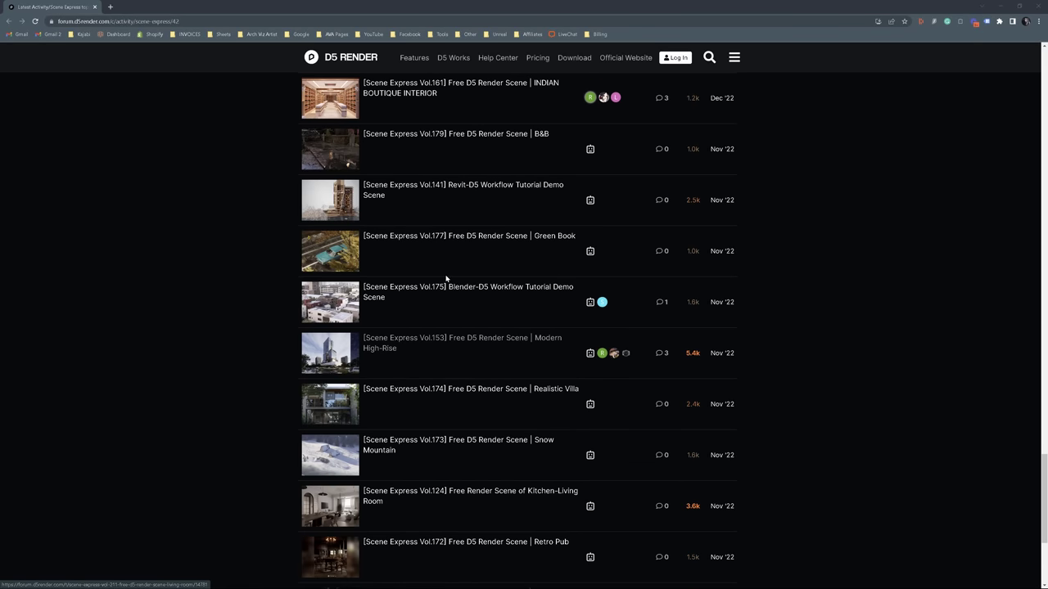
{"action": "left_click", "coordinate": [360, 371]}
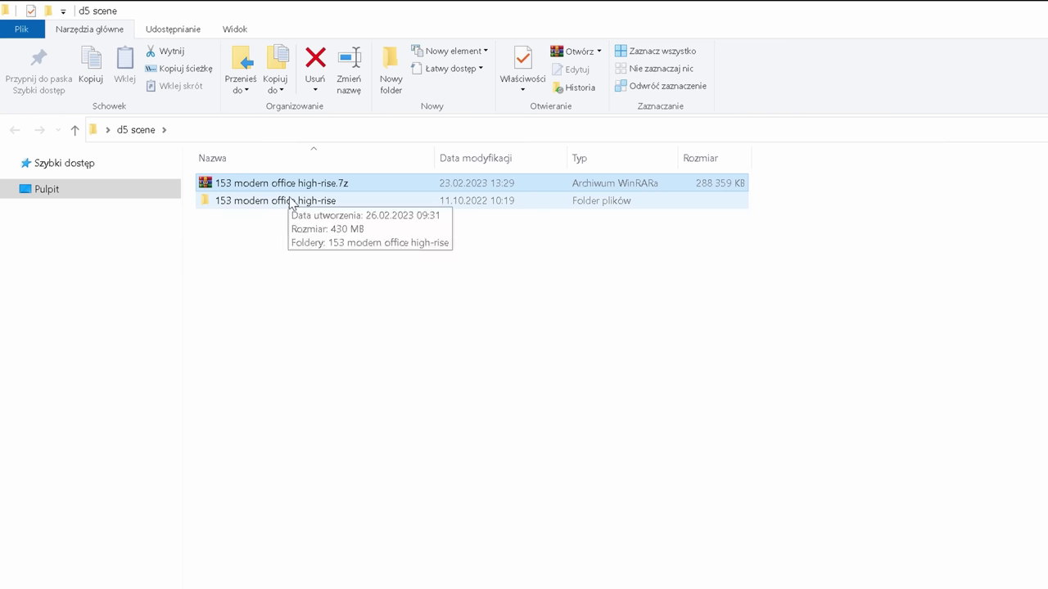
Open the nested 153 modern office high-rise folder and launch the 153.drs scene
{"action": "double_click", "coordinate": [288, 203]}
{"action": "double_click", "coordinate": [292, 185]}
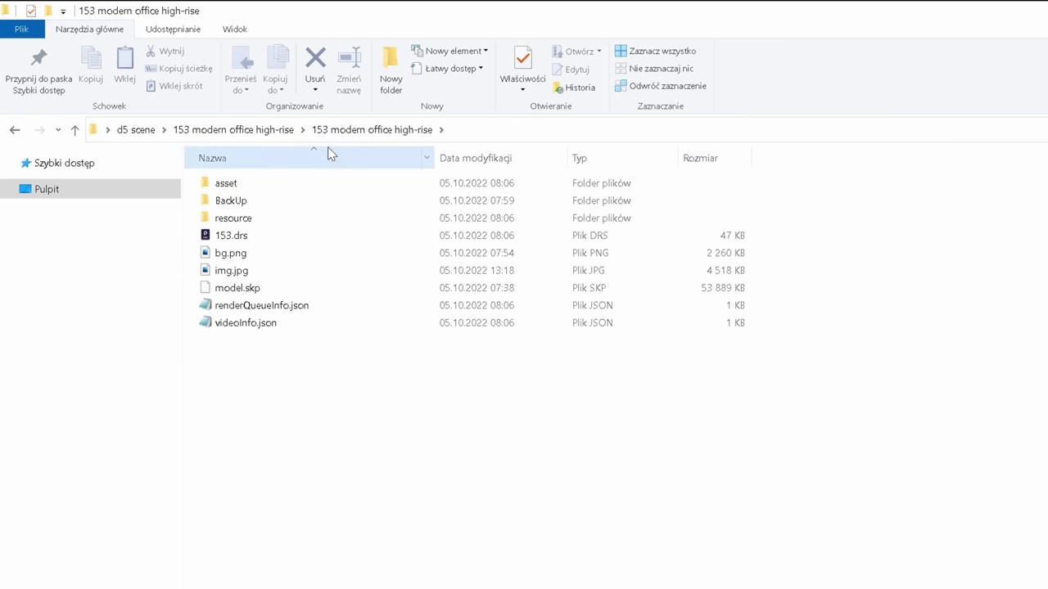
{"action": "double_click", "coordinate": [243, 239]}
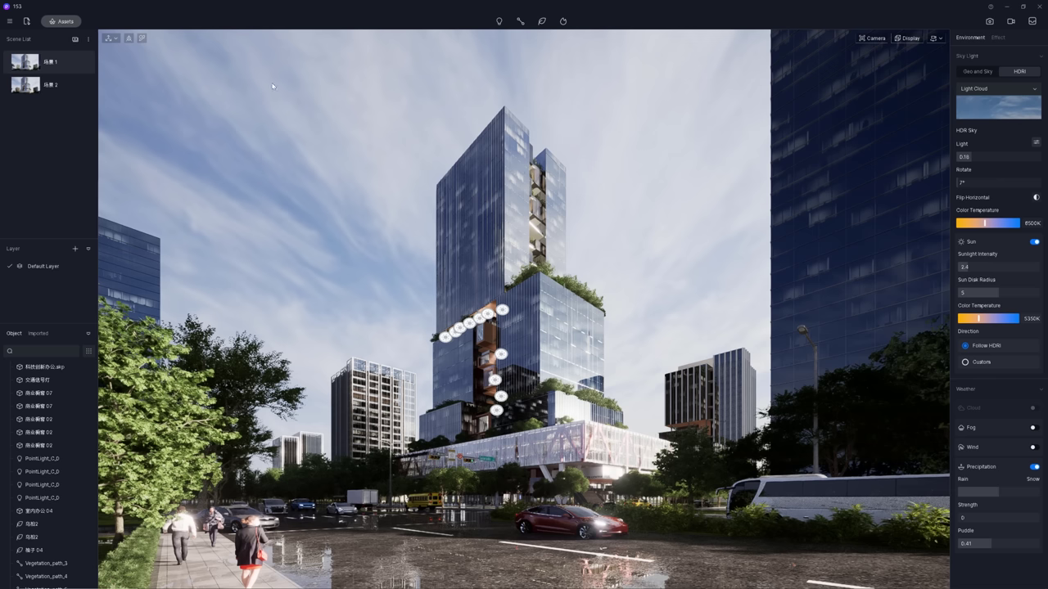
Switch between the first two saved scene views and check the Effect and Environment settings
{"action": "left_click", "coordinate": [47, 86]}
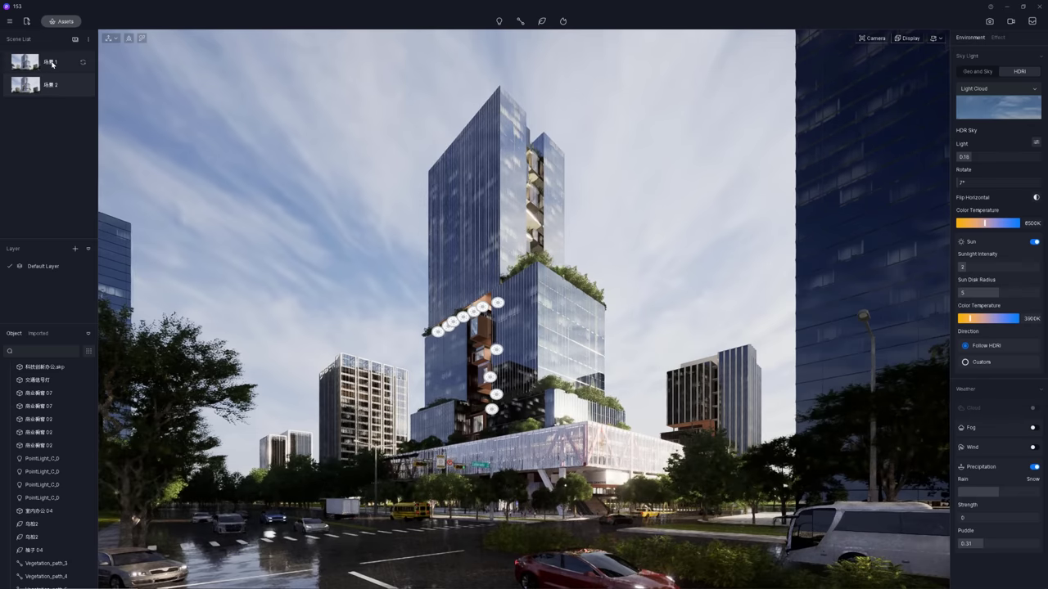
{"action": "left_click", "coordinate": [51, 63]}
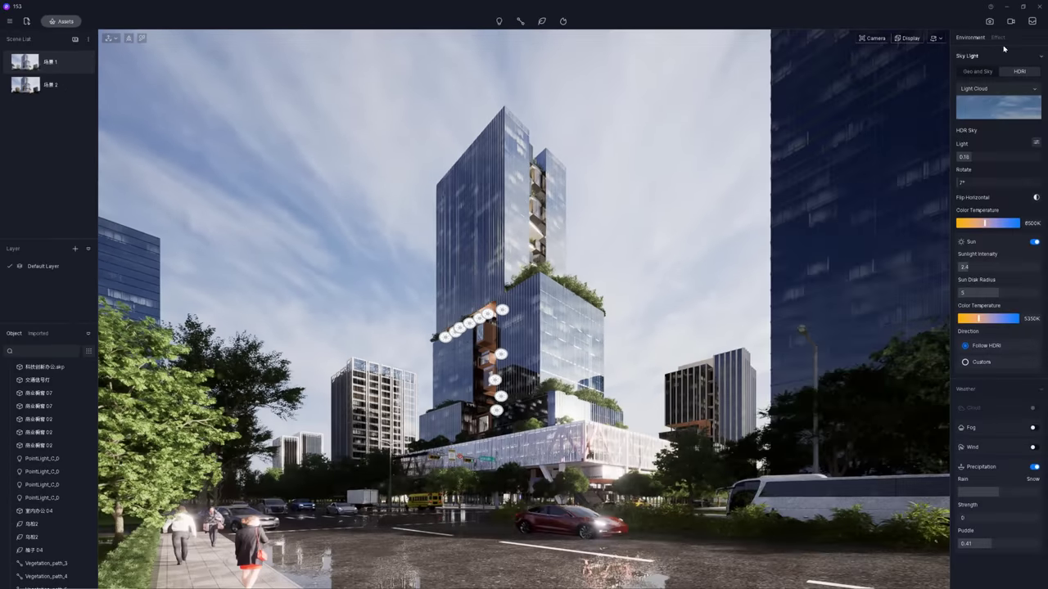
{"action": "left_click", "coordinate": [1000, 39]}
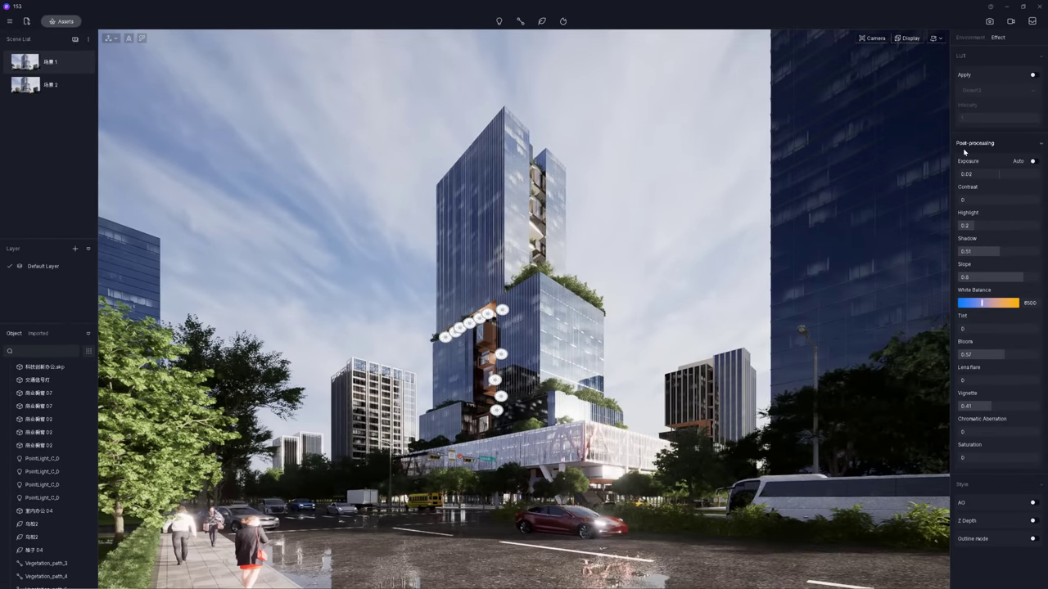
{"action": "left_click", "coordinate": [342, 285]}
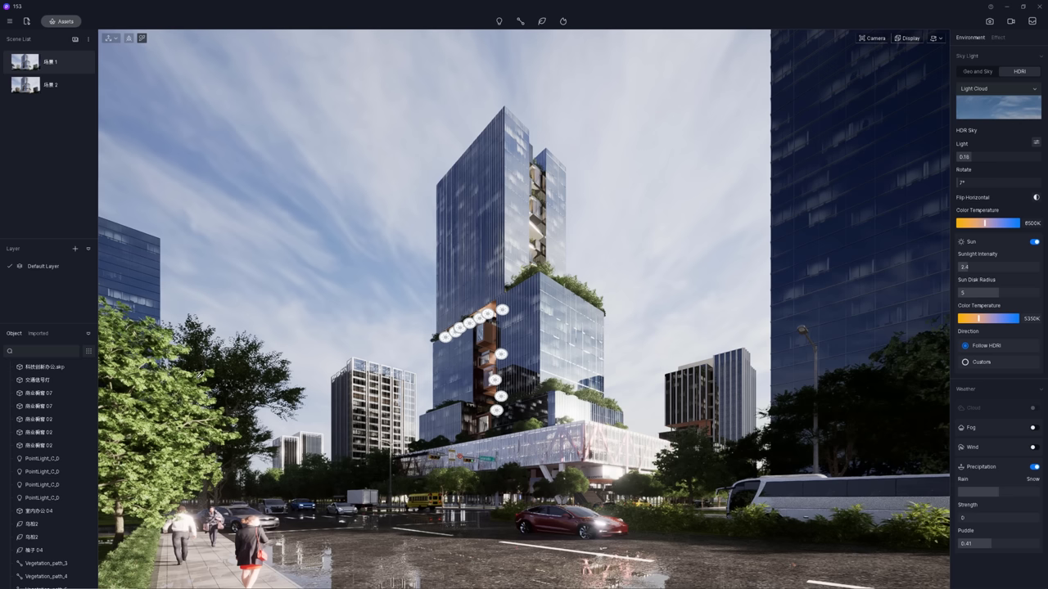
Select a tree, then fly the view to the tower and select one of its point lights
{"action": "left_click", "coordinate": [198, 375]}
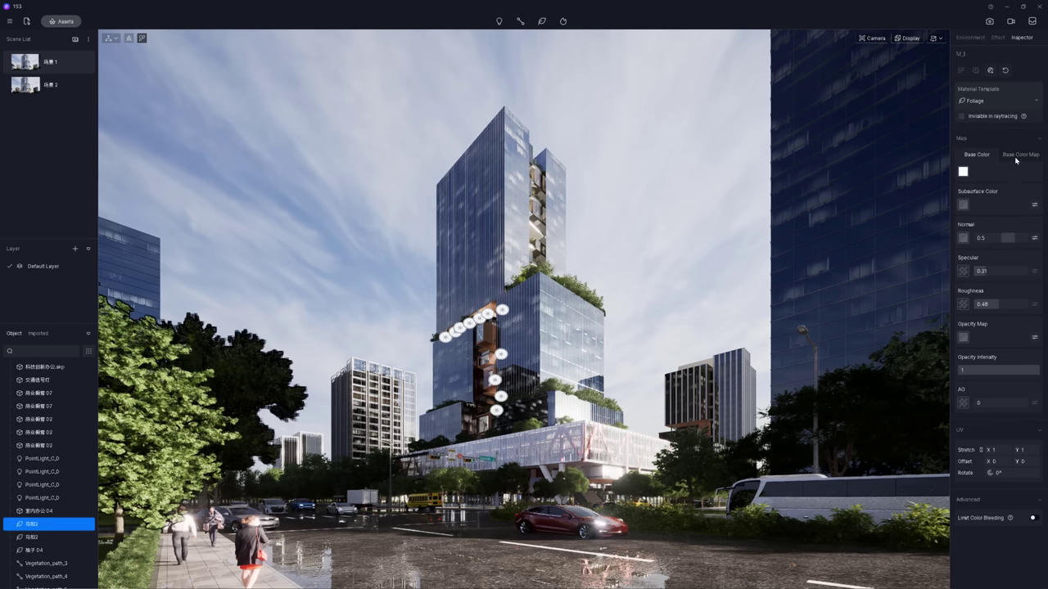
{"action": "scroll", "coordinate": [418, 238], "scroll_direction": "up", "scroll_amount": 5}
{"action": "scroll", "coordinate": [419, 238], "scroll_direction": "up", "scroll_amount": 5}
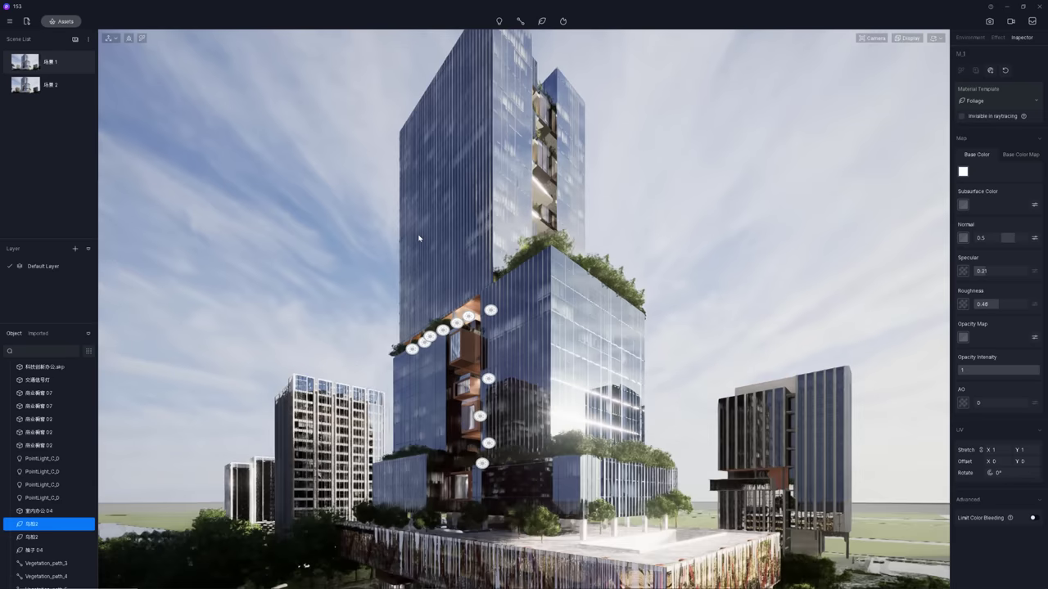
{"action": "scroll", "coordinate": [437, 251], "scroll_direction": "up", "scroll_amount": 5}
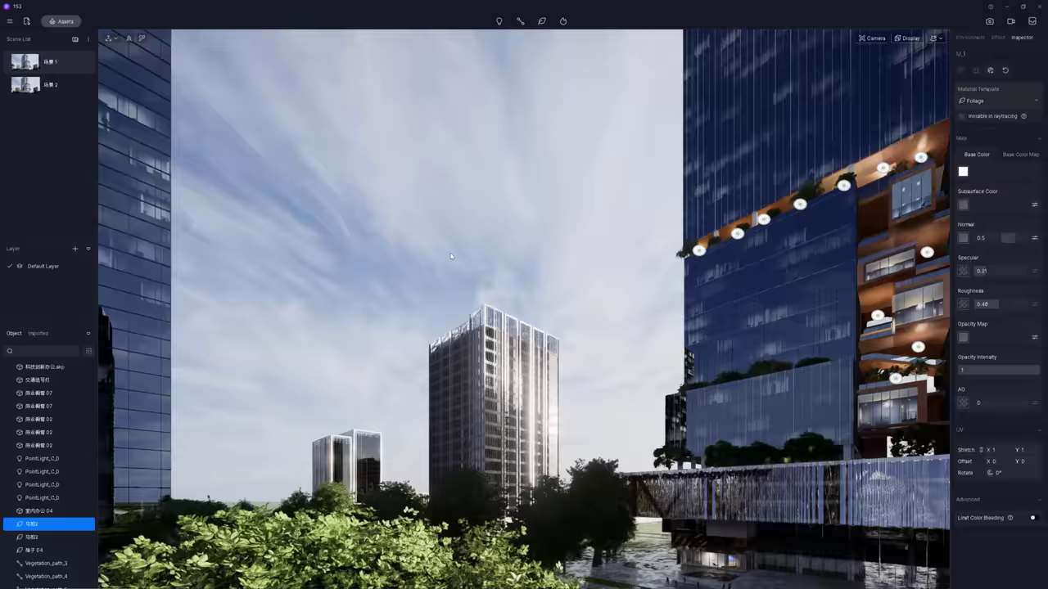
{"action": "right_click_drag", "start_coordinate": [451, 257], "coordinate": [508, 268]}
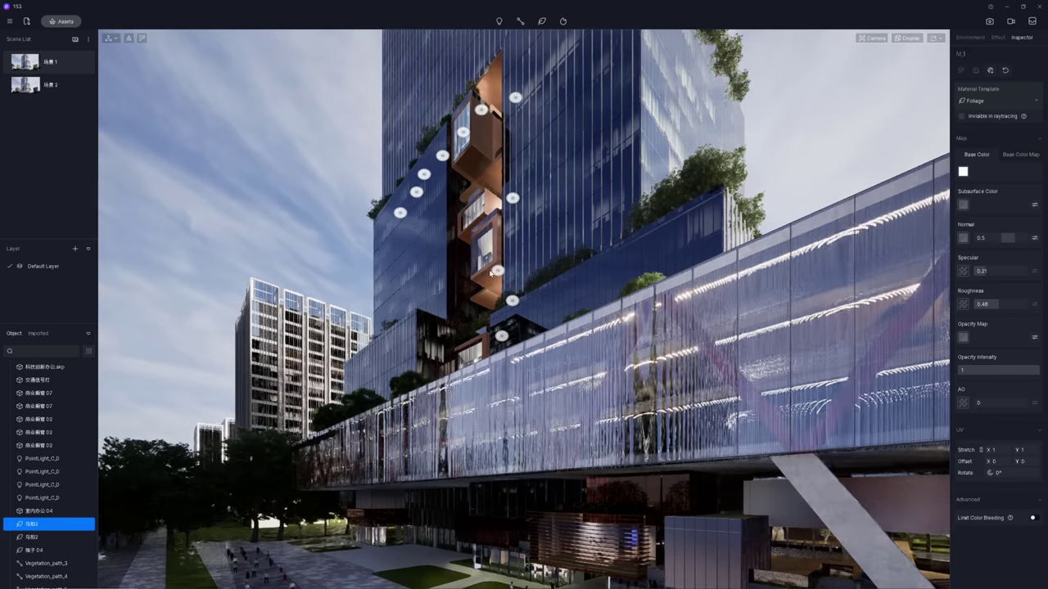
{"action": "left_click", "coordinate": [498, 270]}
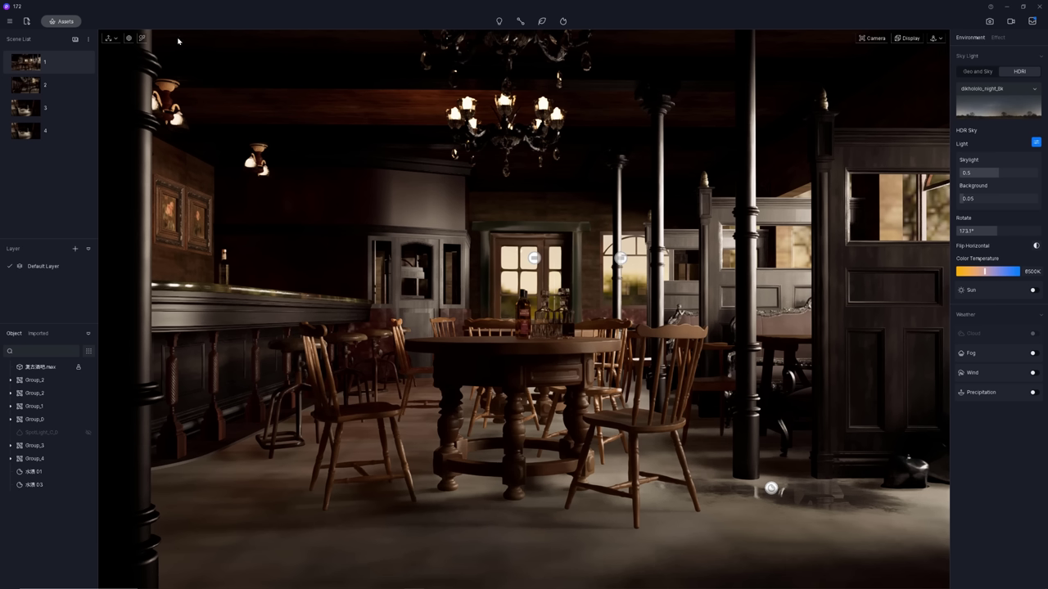
In the staircase view, move the fog volume further left to X 3339
{"action": "left_click", "coordinate": [36, 92]}
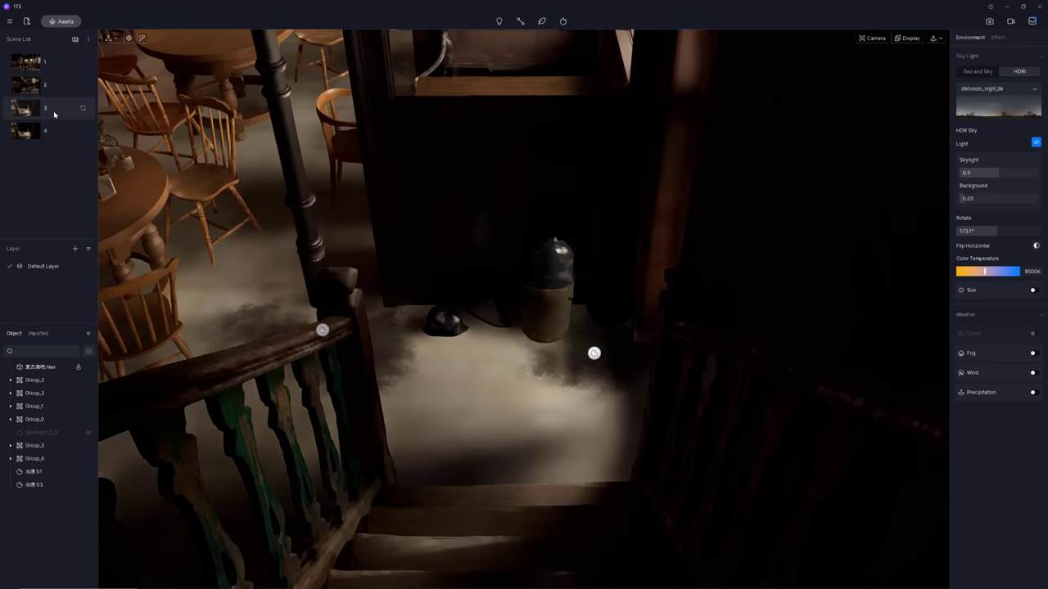
{"action": "left_click", "coordinate": [594, 353]}
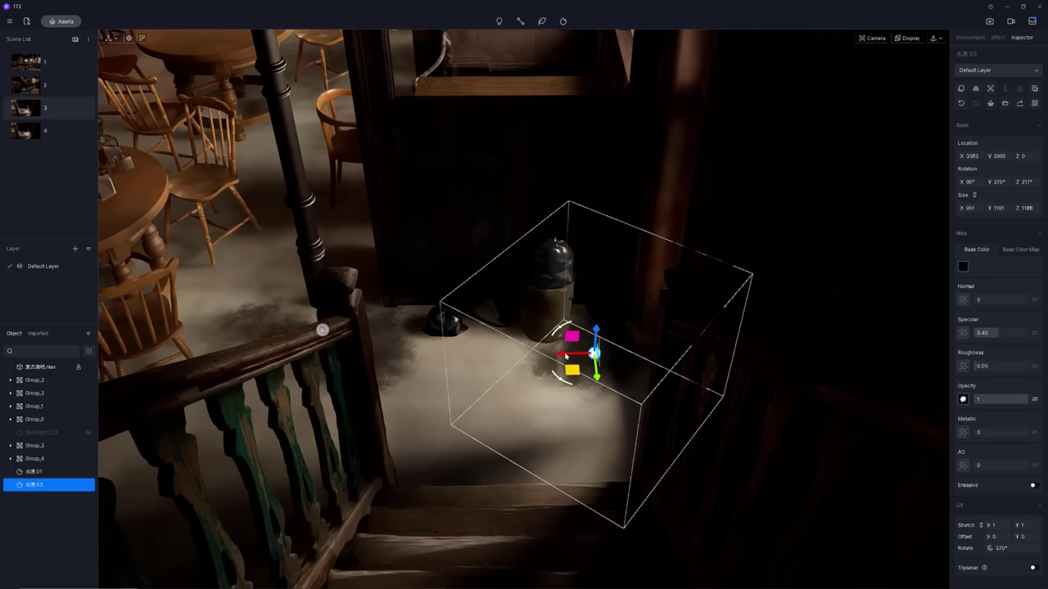
{"action": "left_click_drag", "start_coordinate": [595, 353], "coordinate": [554, 354]}
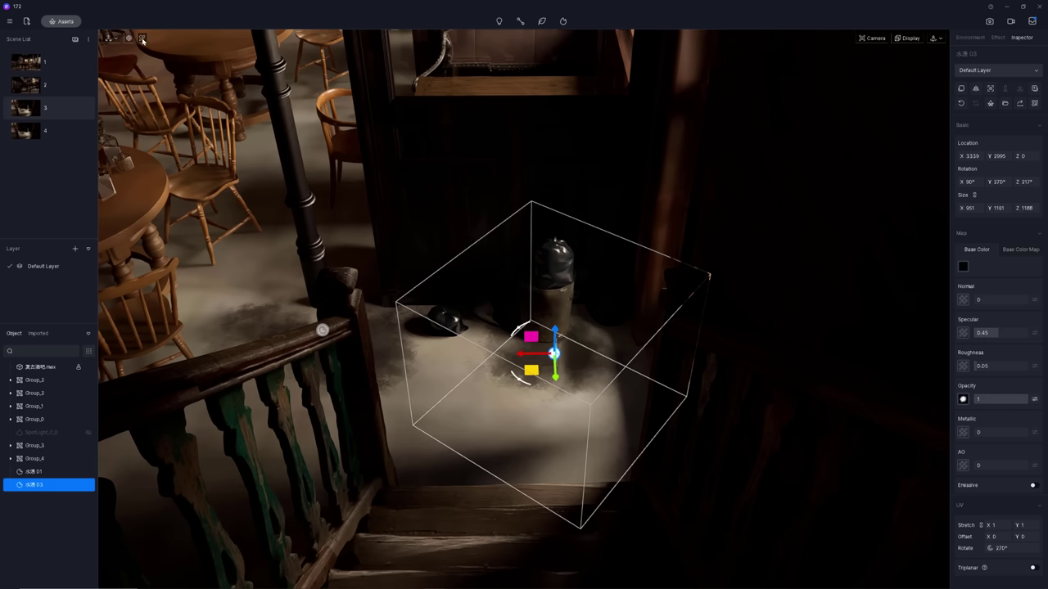
Inspect the bar model's base colour map and select Group_2 with its two spheres
{"action": "left_click", "coordinate": [304, 338]}
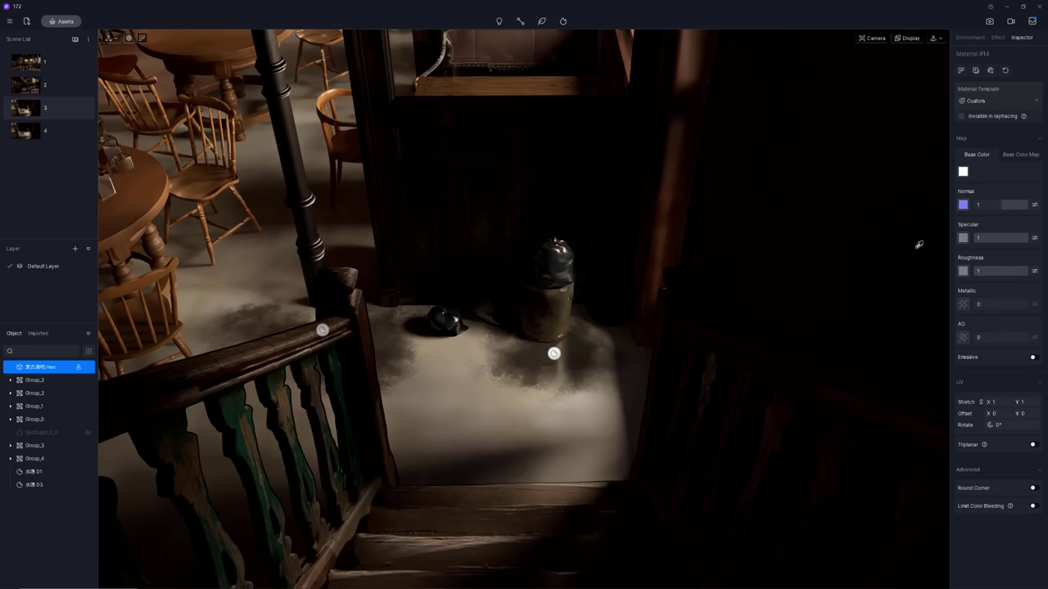
{"action": "left_click", "coordinate": [1019, 155]}
{"action": "left_click", "coordinate": [10, 380]}
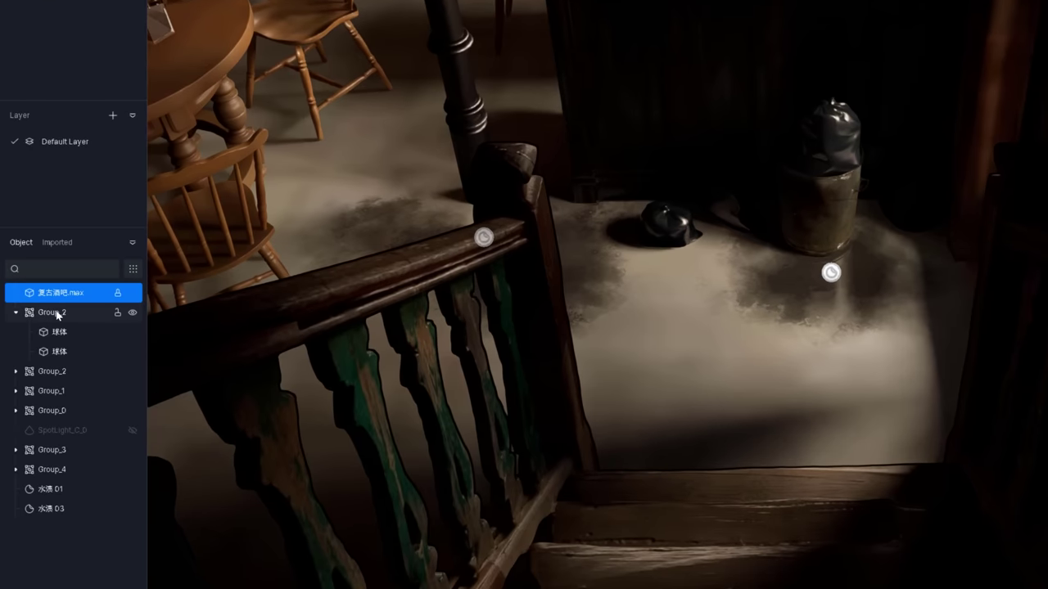
{"action": "left_click", "coordinate": [57, 314]}
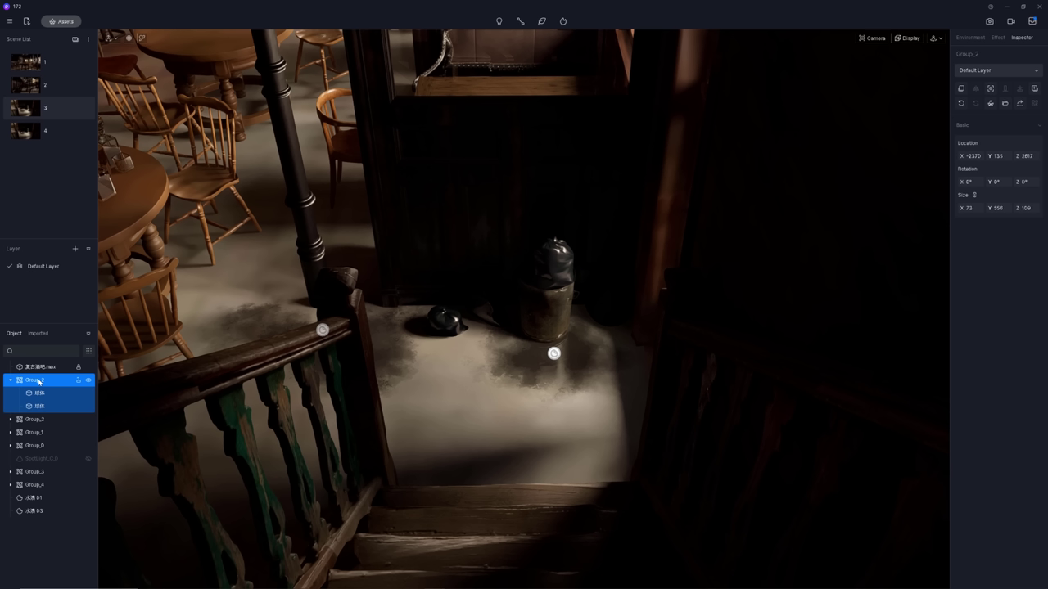
In scene 4, select the bar model and show its options in the Local asset library
{"action": "left_click", "coordinate": [24, 131]}
{"action": "left_click", "coordinate": [41, 366]}
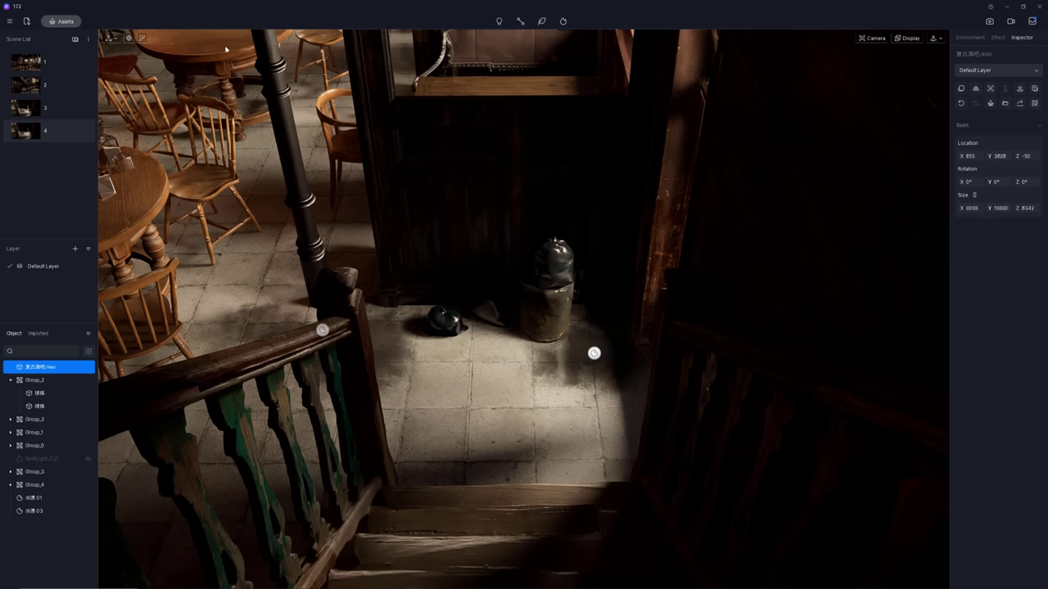
{"action": "left_click", "coordinate": [66, 22]}
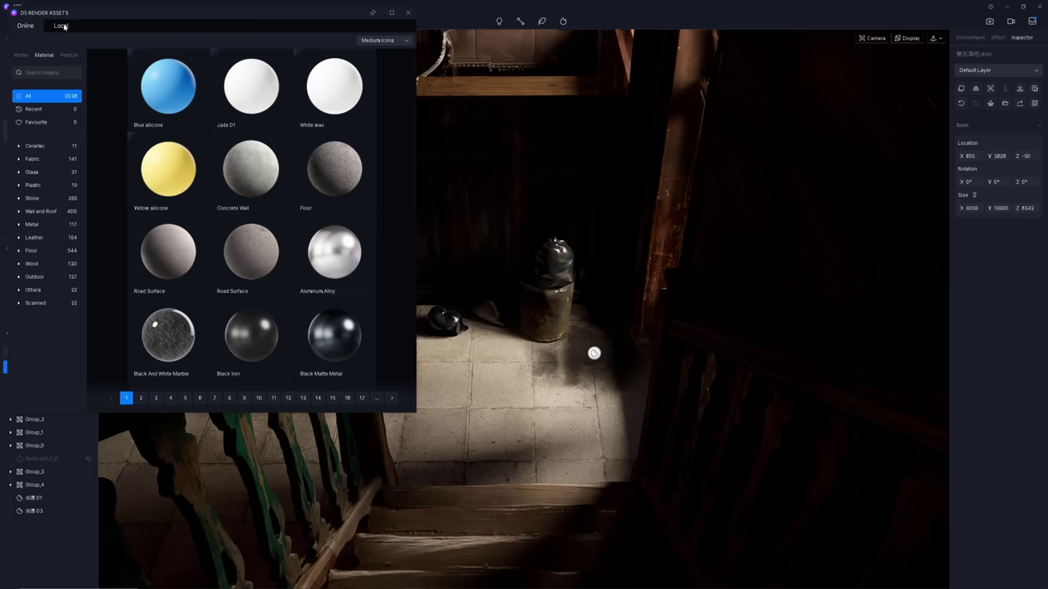
{"action": "left_click", "coordinate": [64, 25]}
{"action": "right_click", "coordinate": [163, 87]}
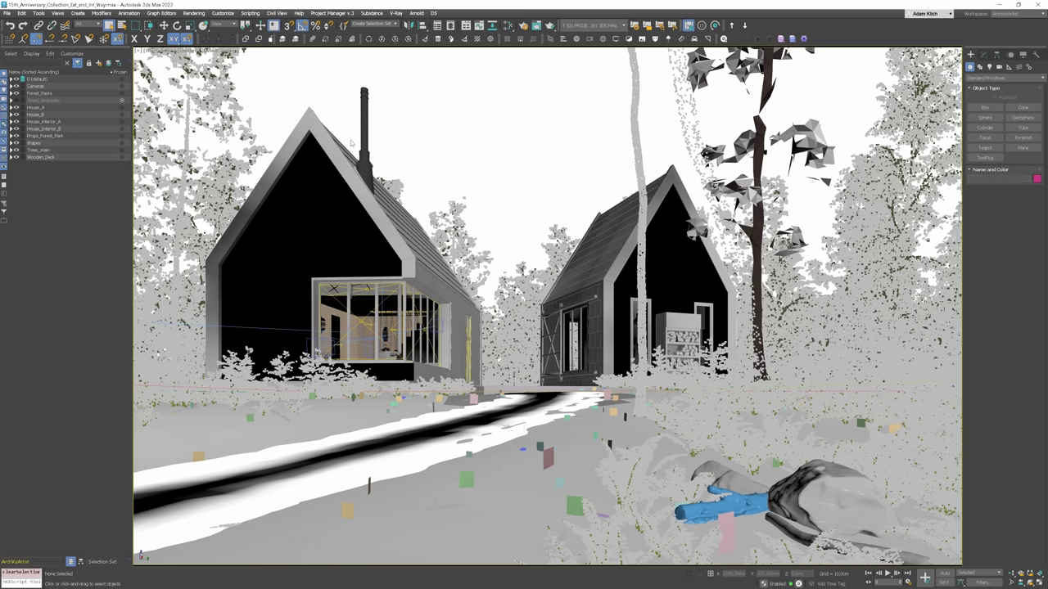
Select all child objects of the House_A to House_Interior_B layers and view them top-down
{"action": "left_click_drag", "start_coordinate": [40, 112], "coordinate": [47, 129]}
{"action": "right_click", "coordinate": [82, 125]}
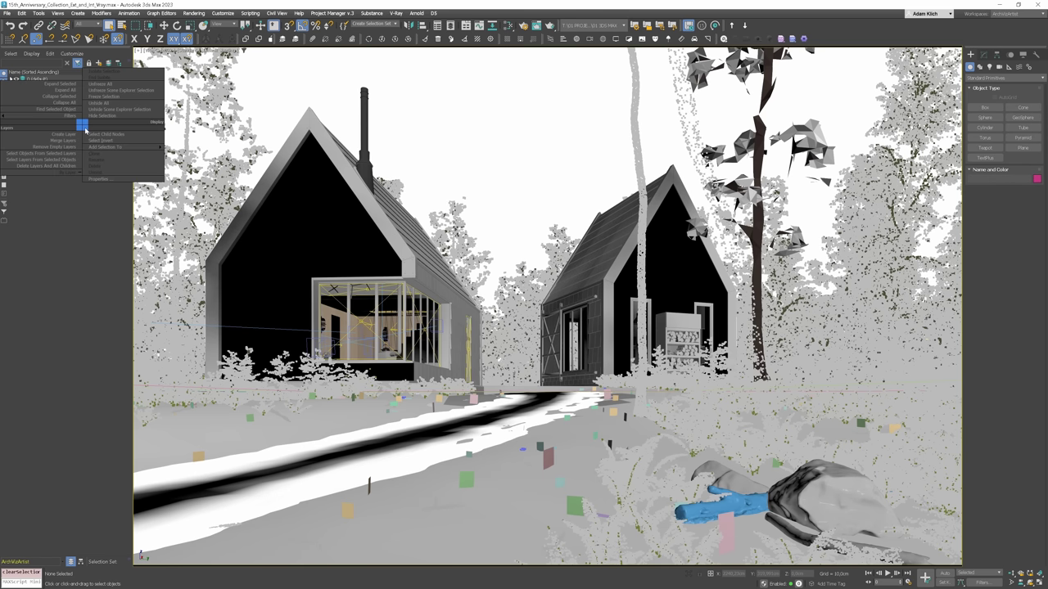
{"action": "left_click", "coordinate": [110, 134]}
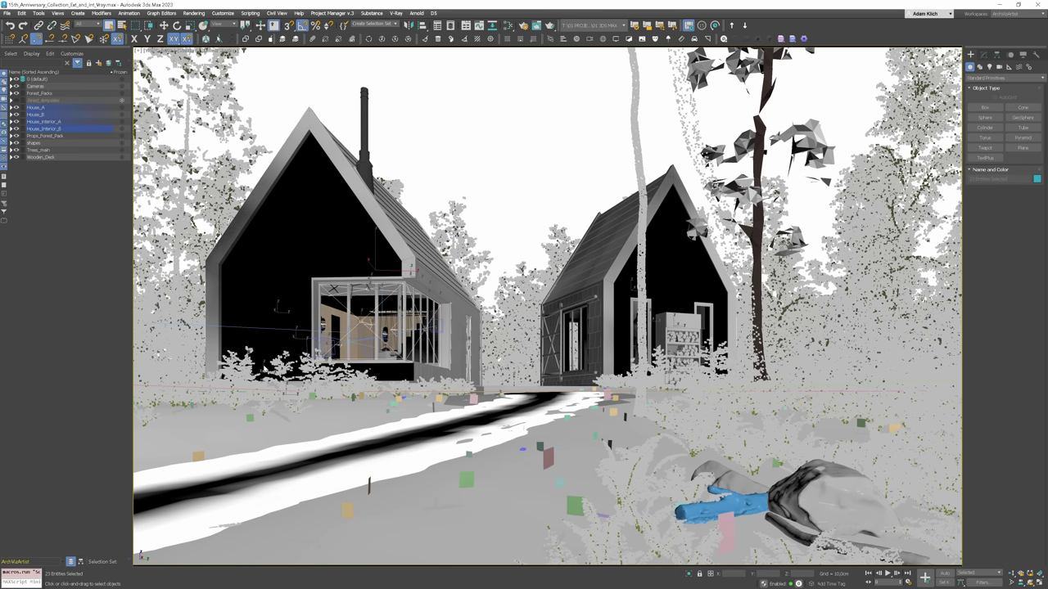
{"action": "key", "text": "t"}
{"action": "key", "text": "z"}
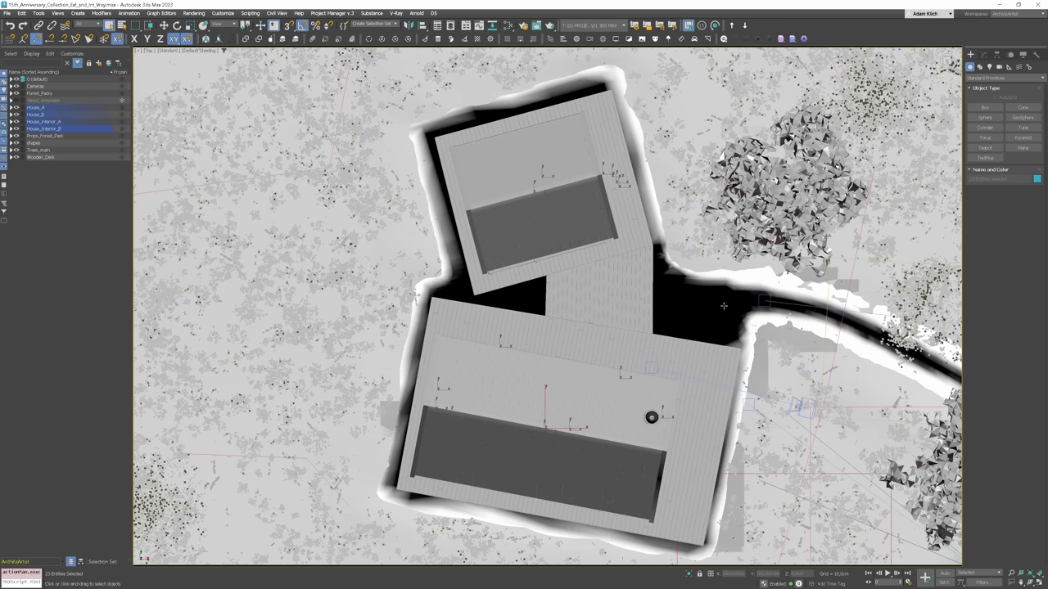
{"action": "left_click", "coordinate": [722, 305], "text": "ctrl"}
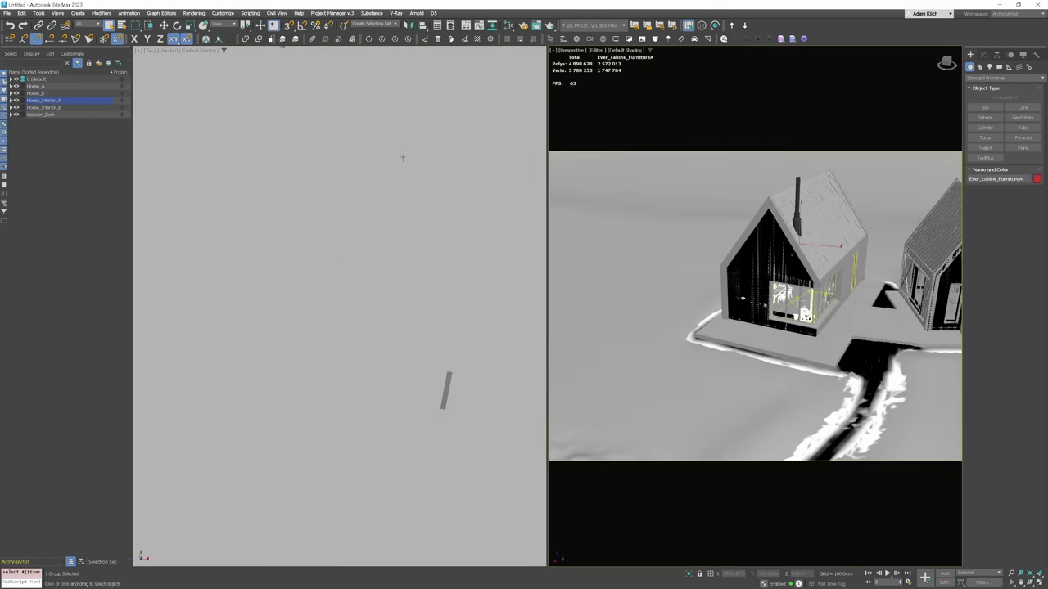
Restrict the selection filter to Lights and select the three cabin lights
{"action": "left_click", "coordinate": [85, 25]}
{"action": "left_click", "coordinate": [90, 47]}
{"action": "left_click", "coordinate": [792, 298]}
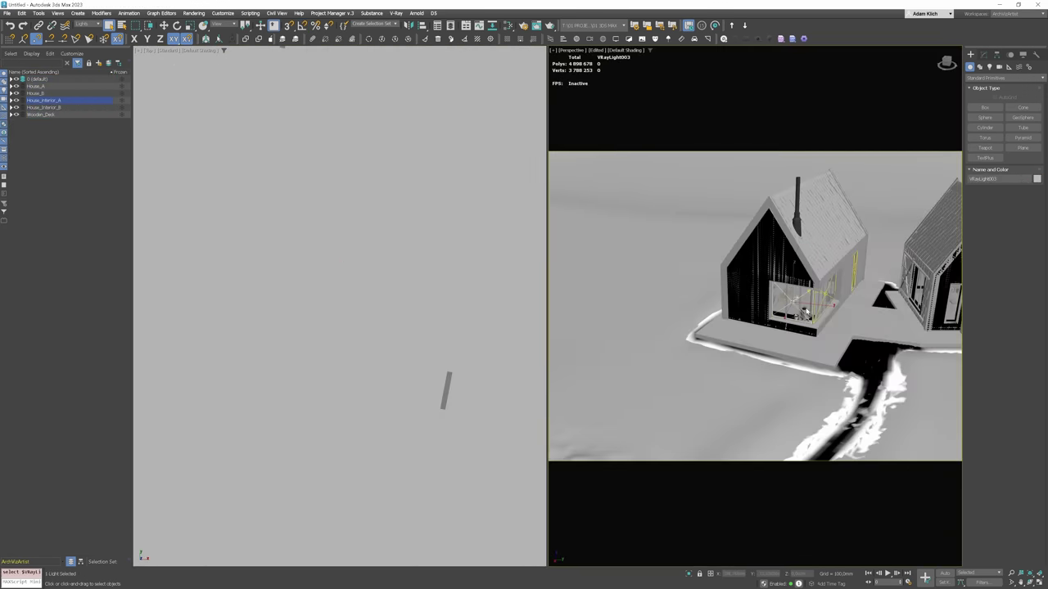
{"action": "scroll", "coordinate": [792, 298], "scroll_direction": "up", "scroll_amount": 3}
{"action": "key", "text": "ctrl+a"}
{"action": "scroll", "coordinate": [755, 306], "scroll_direction": "down", "scroll_amount": 6}
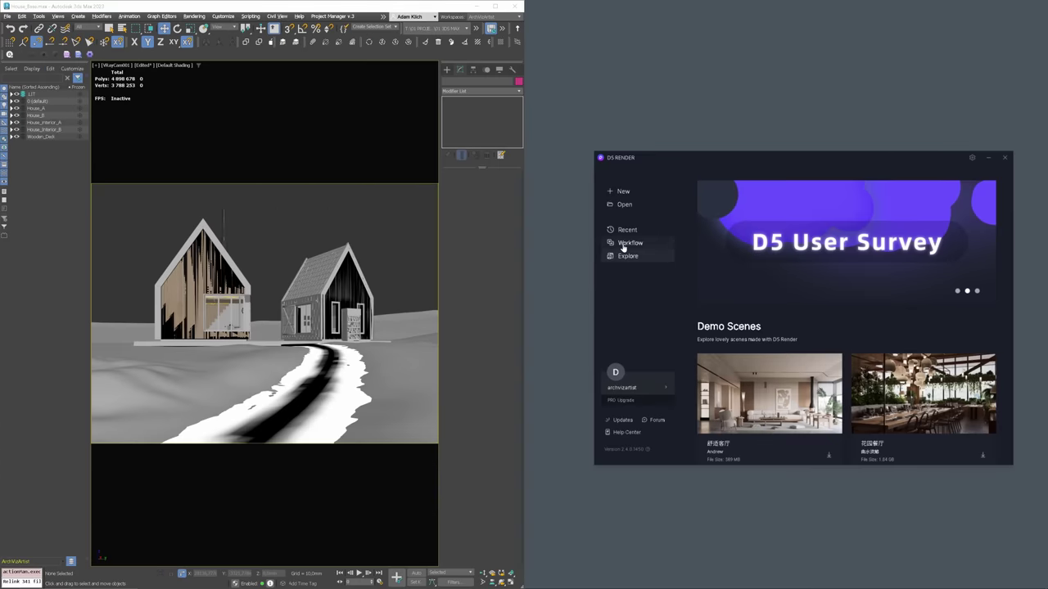
Close the D5 launcher and start a new live-sync D5 scene from the 3ds Max toolbar
{"action": "left_click", "coordinate": [606, 239]}
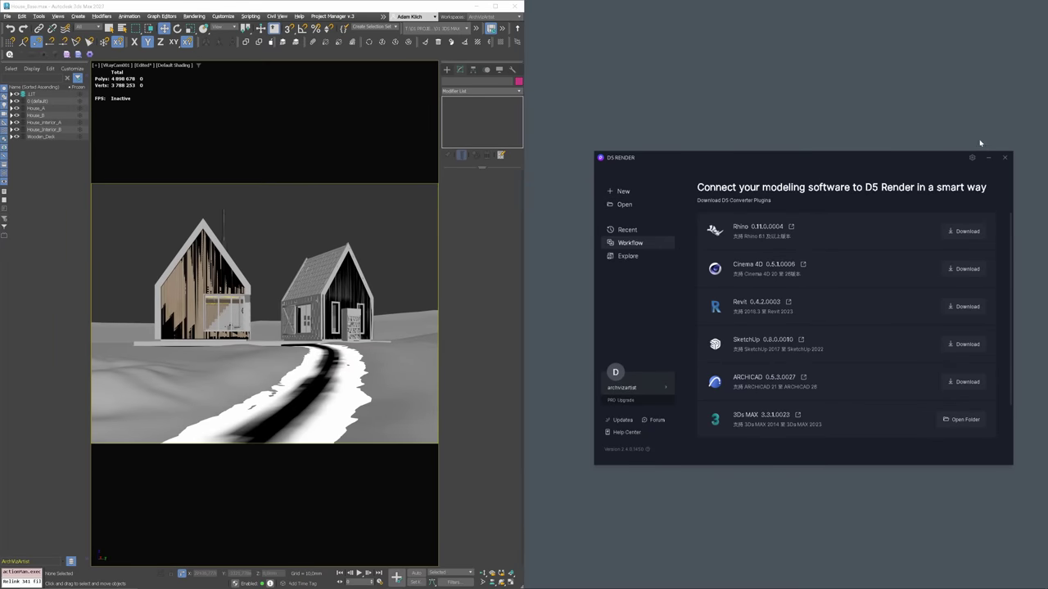
{"action": "left_click", "coordinate": [1004, 158]}
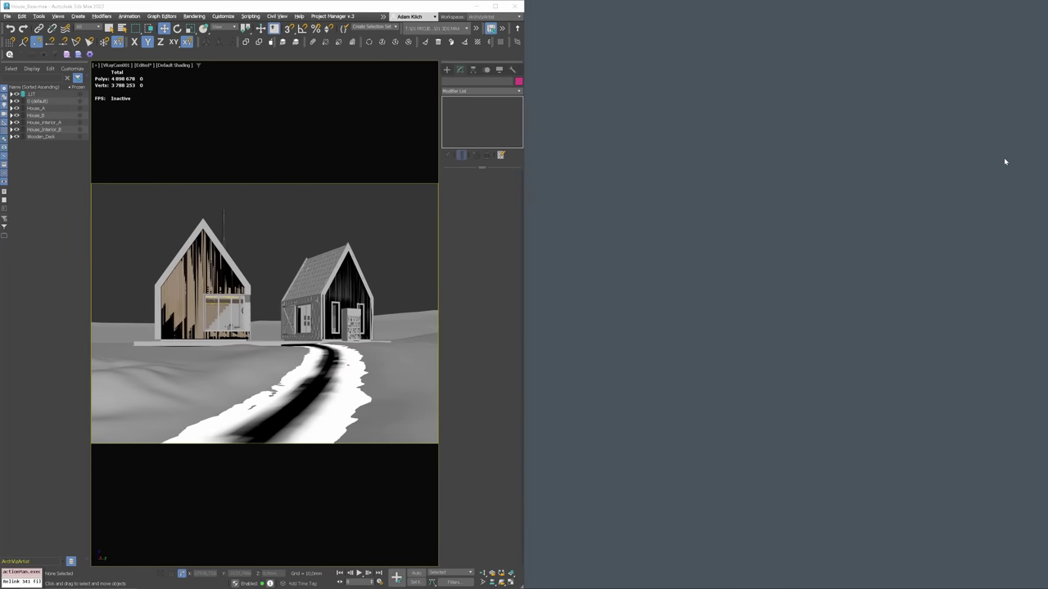
{"action": "left_click", "coordinate": [10, 54]}
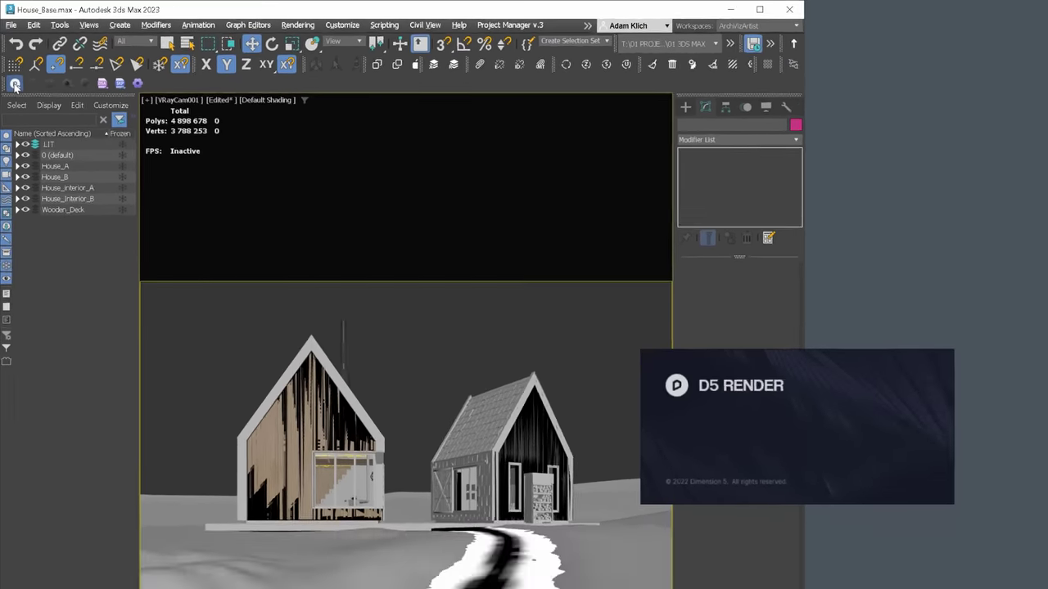
{"action": "left_click", "coordinate": [890, 465]}
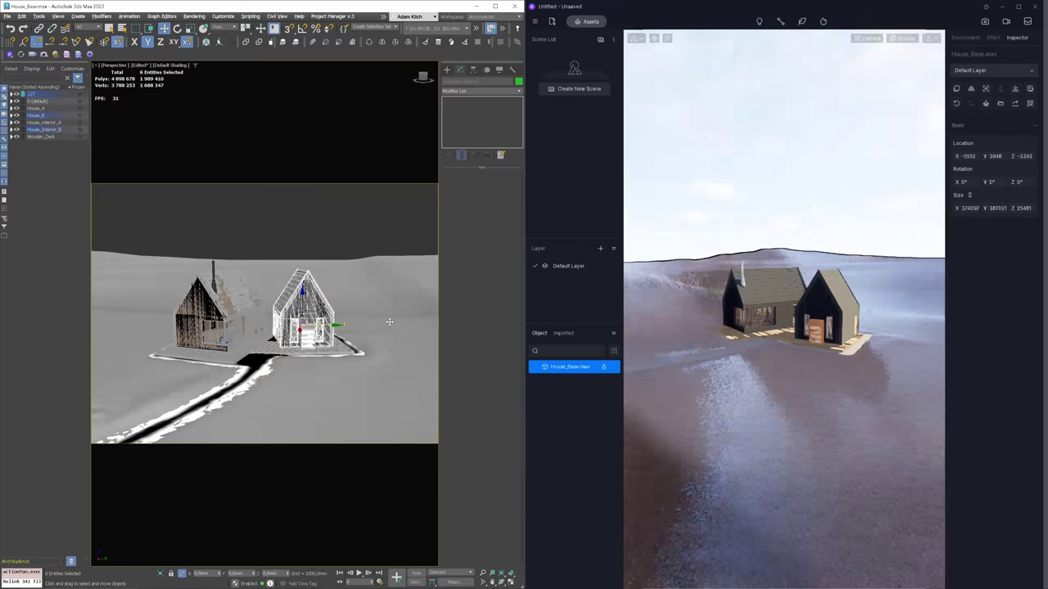
Orbit the Max viewport around the cabins, then return to the VRayCam001 view and clear the selection
{"action": "middle_click_drag", "start_coordinate": [389, 322], "coordinate": [235, 289], "text": "alt"}
{"action": "scroll", "coordinate": [217, 279], "scroll_direction": "up", "scroll_amount": 8}
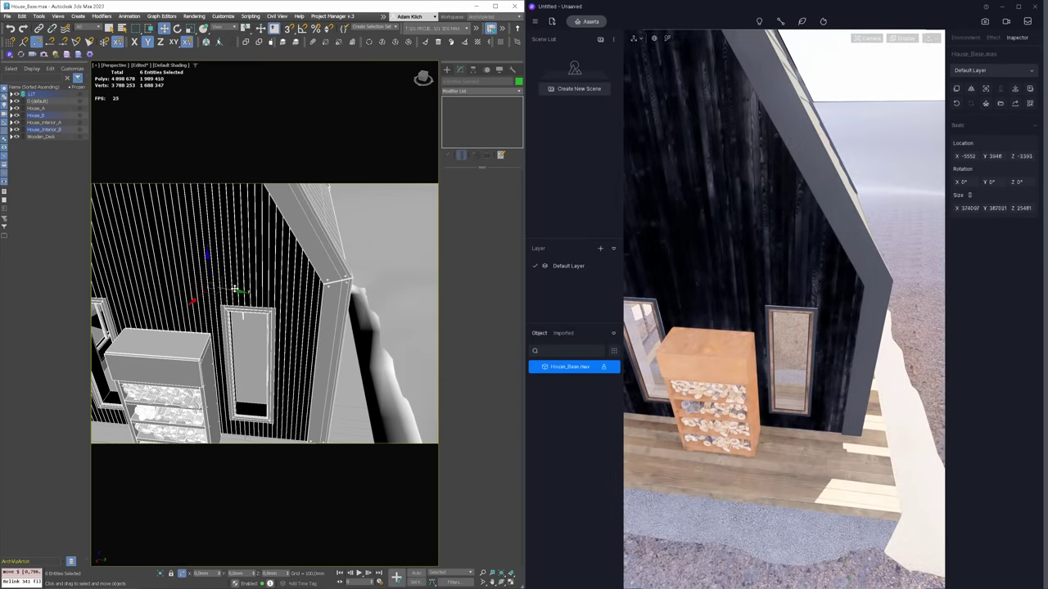
{"action": "scroll", "coordinate": [283, 305], "scroll_direction": "down", "scroll_amount": 10}
{"action": "middle_click_drag", "start_coordinate": [283, 306], "coordinate": [307, 286], "text": "alt"}
{"action": "scroll", "coordinate": [307, 309], "scroll_direction": "down", "scroll_amount": 5}
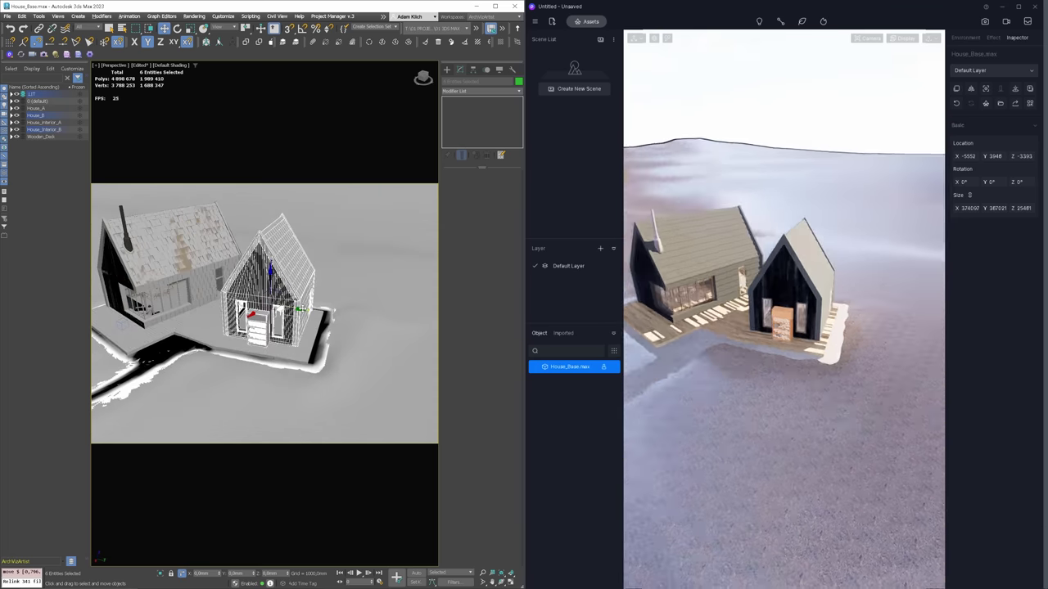
{"action": "key", "text": "c"}
{"action": "key", "text": "ctrl+d"}
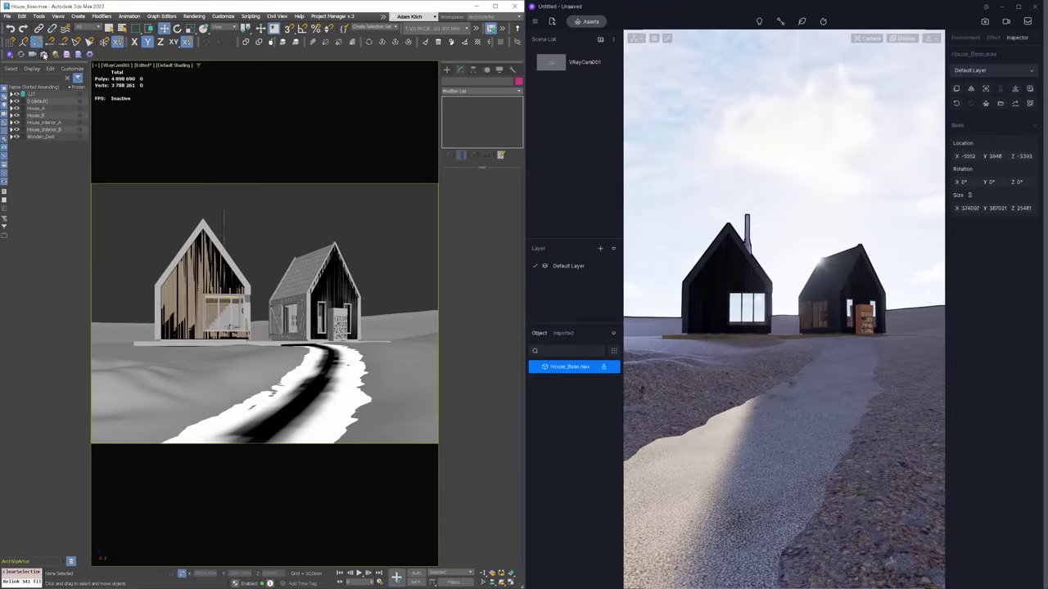
Sync the VRayCam001 view into D5 and select VRayLight007 in the Lights group
{"action": "mouse_move", "coordinate": [576, 64]}
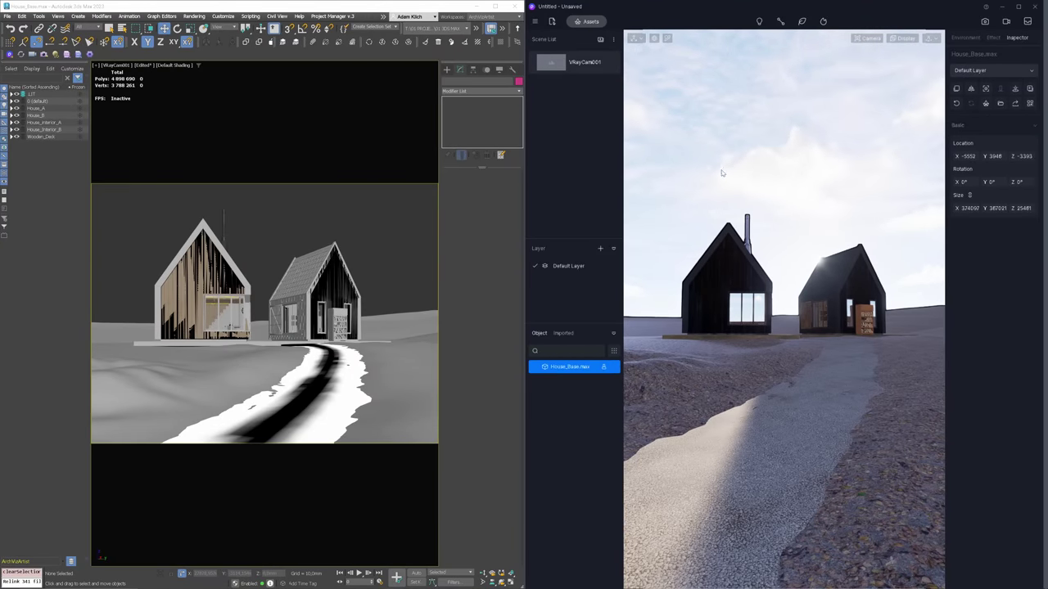
{"action": "left_click", "coordinate": [574, 65]}
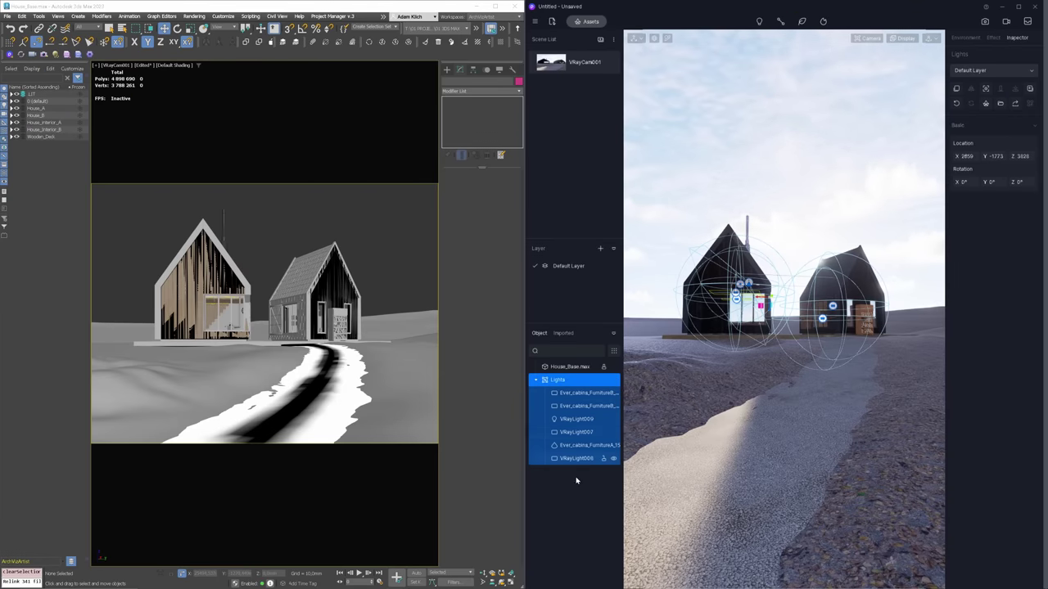
{"action": "left_click", "coordinate": [565, 433]}
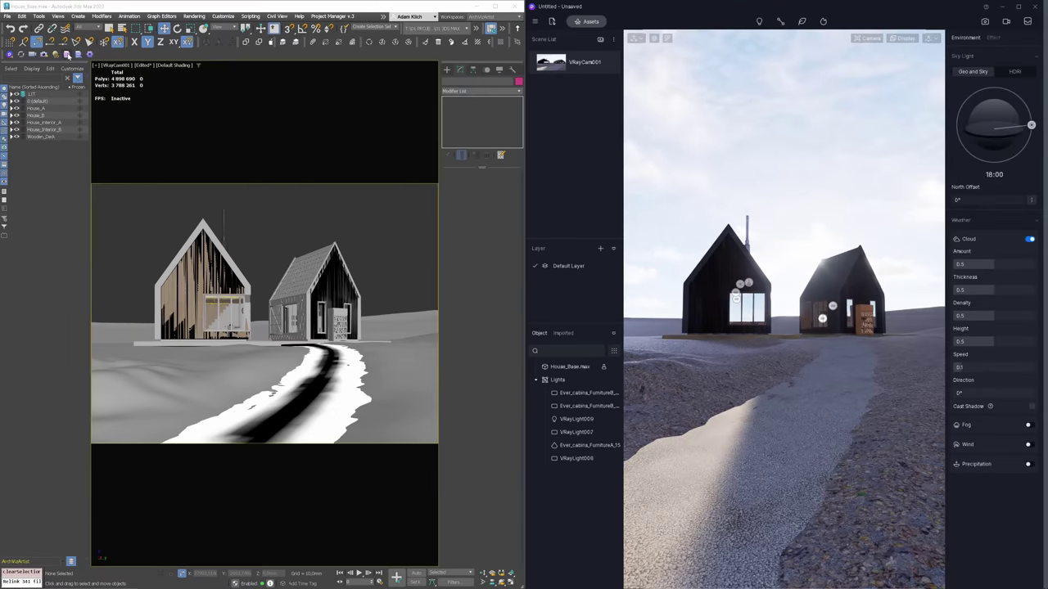
Bring up the D5 Converter export options from the 3ds Max toolbar
{"action": "left_click", "coordinate": [67, 54]}
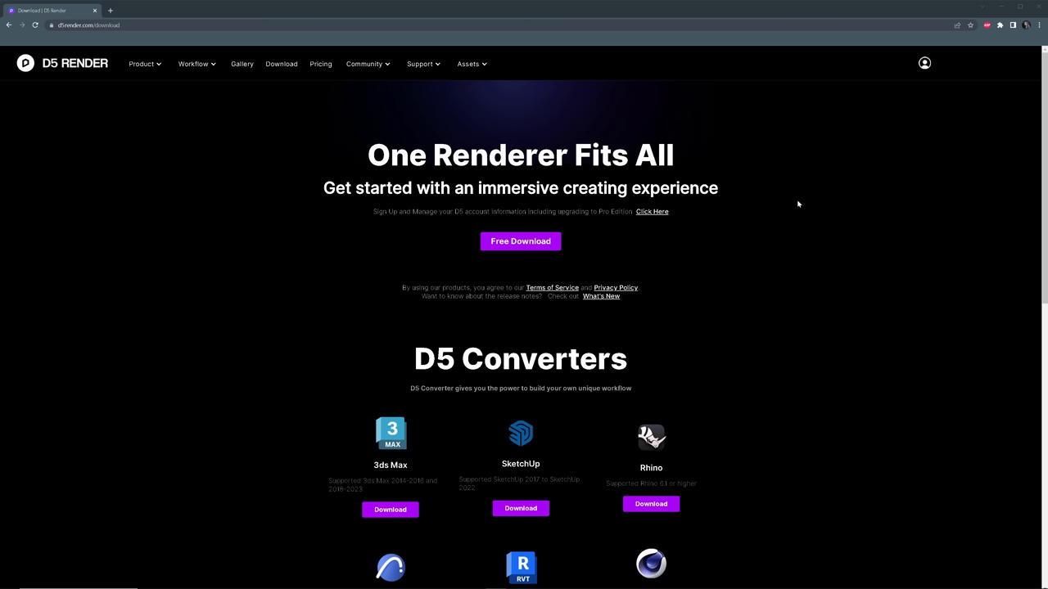
{"action": "scroll", "coordinate": [798, 204], "scroll_direction": "down", "scroll_amount": 3}
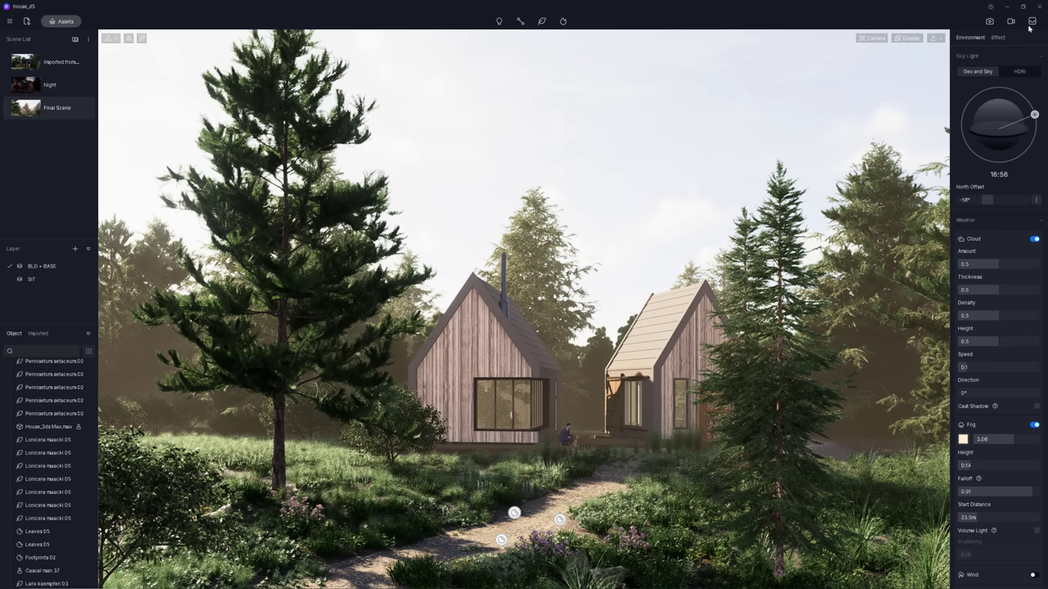
{"action": "left_click", "coordinate": [61, 22]}
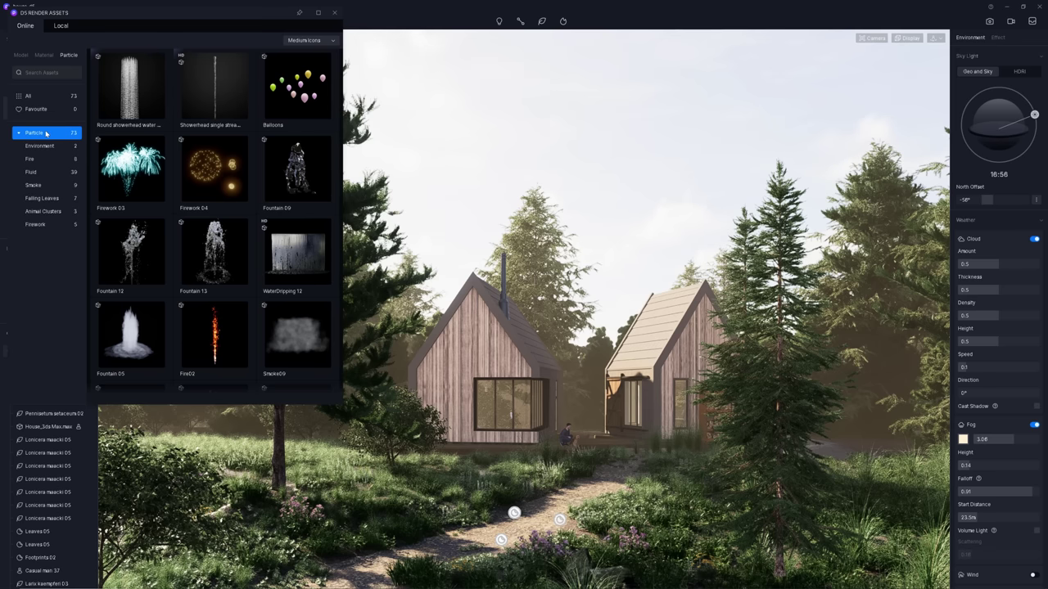
{"action": "left_click", "coordinate": [43, 54]}
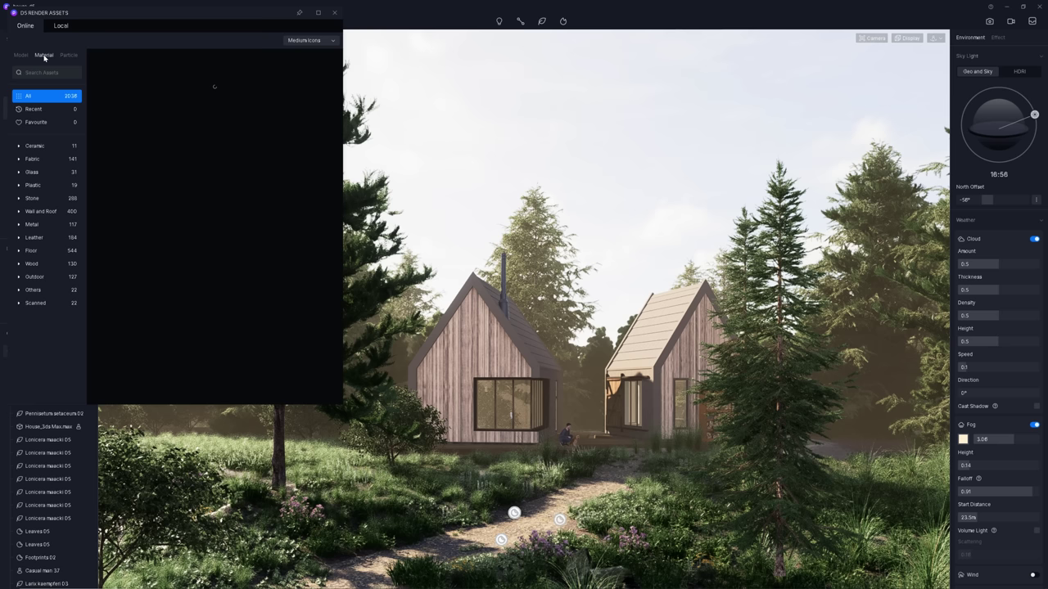
{"action": "left_click", "coordinate": [21, 55]}
{"action": "left_click", "coordinate": [334, 13]}
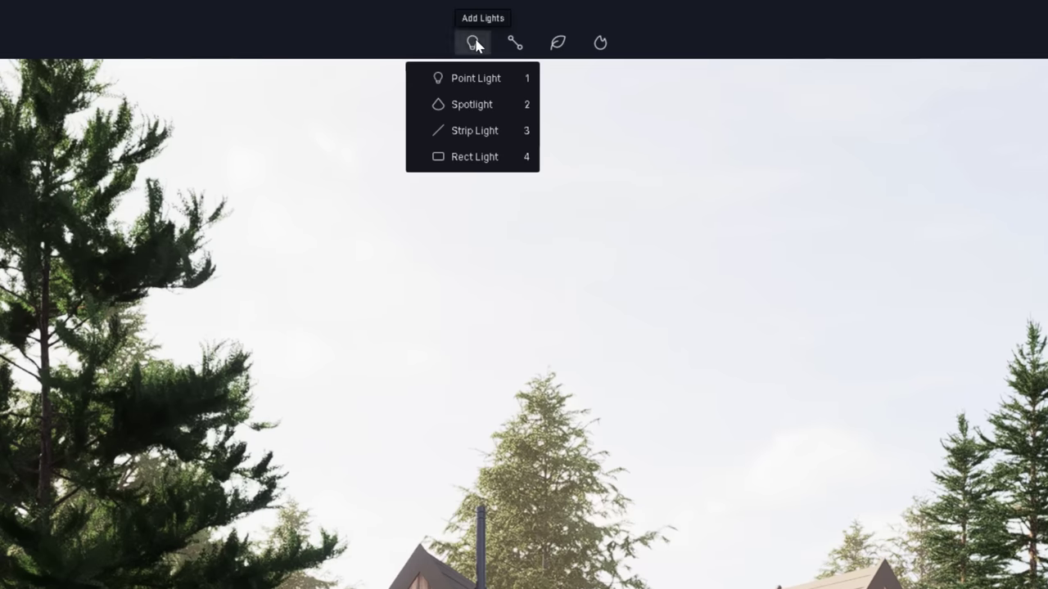
{"action": "mouse_move", "coordinate": [558, 42]}
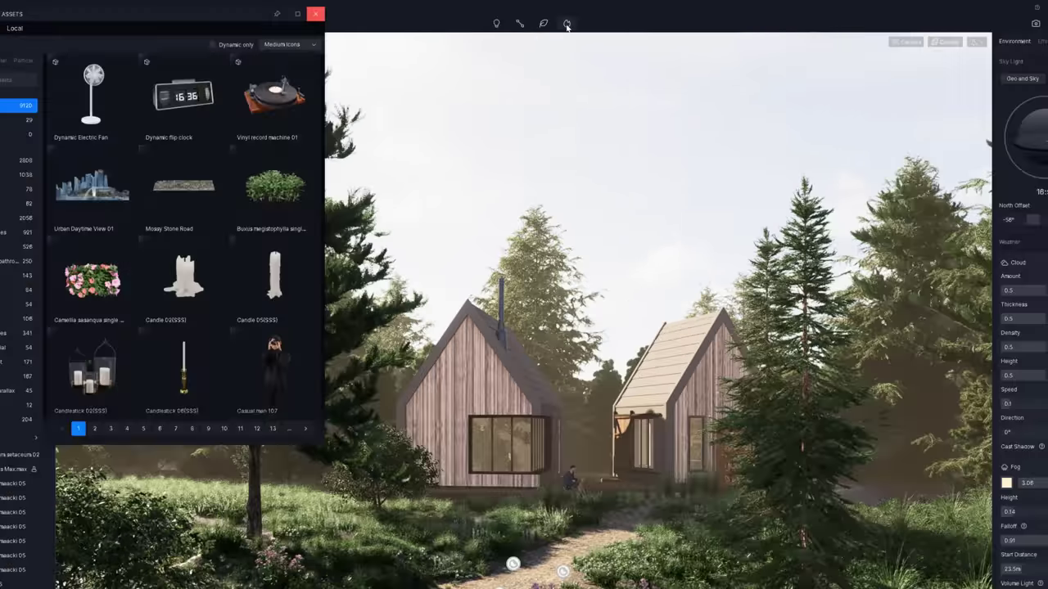
{"action": "left_click", "coordinate": [566, 25]}
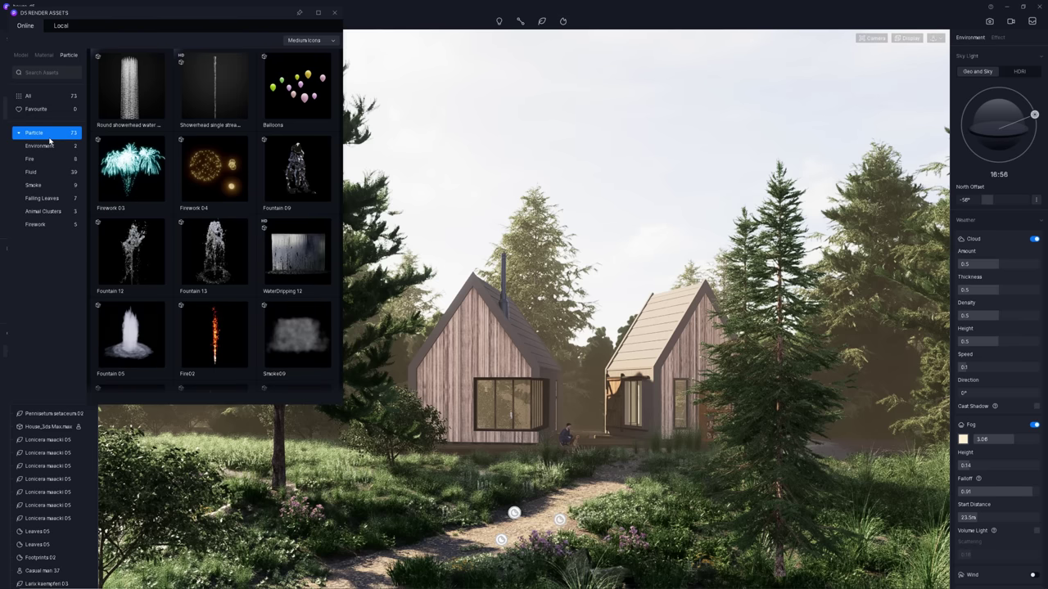
{"action": "left_click", "coordinate": [334, 13]}
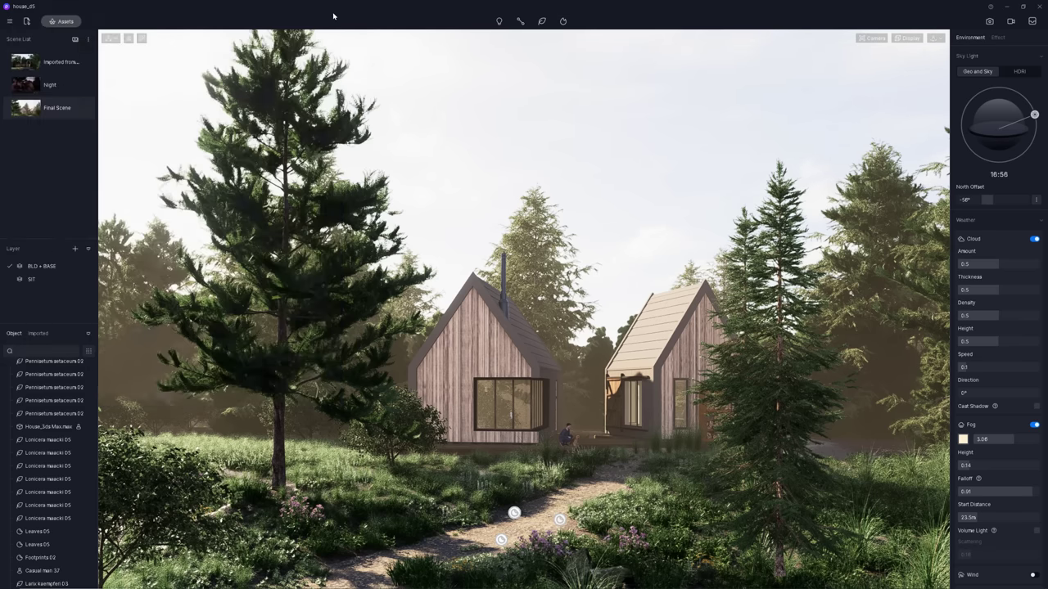
{"action": "left_click", "coordinate": [1010, 22]}
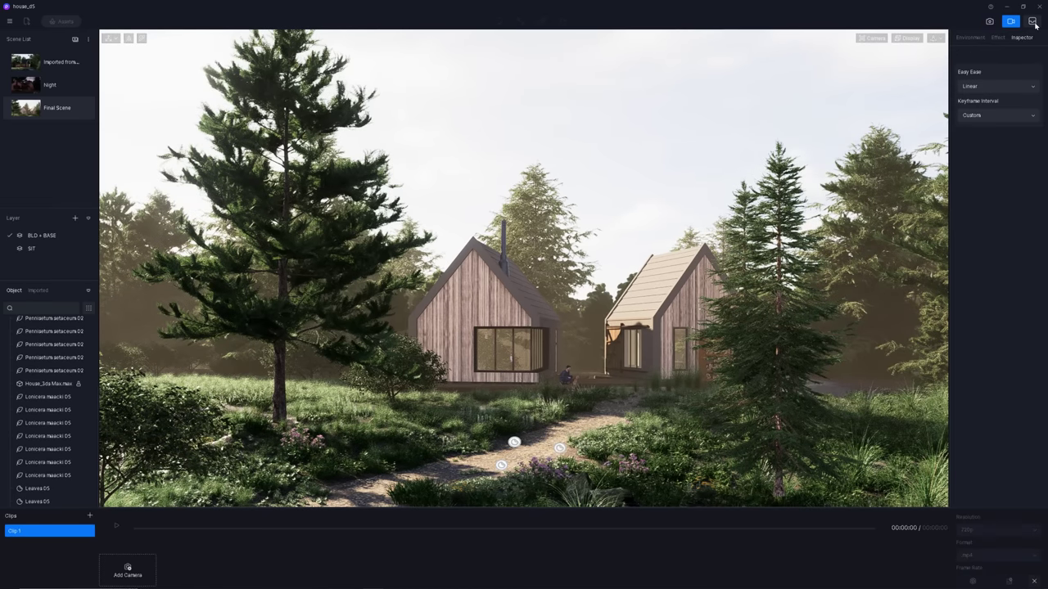
{"action": "left_click", "coordinate": [1034, 23]}
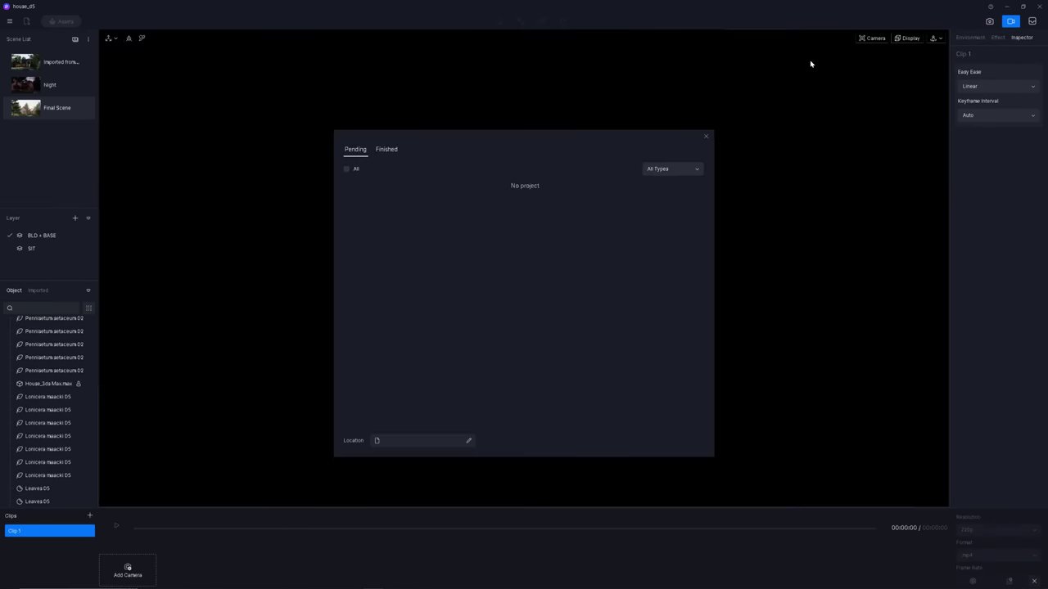
{"action": "left_click", "coordinate": [706, 133]}
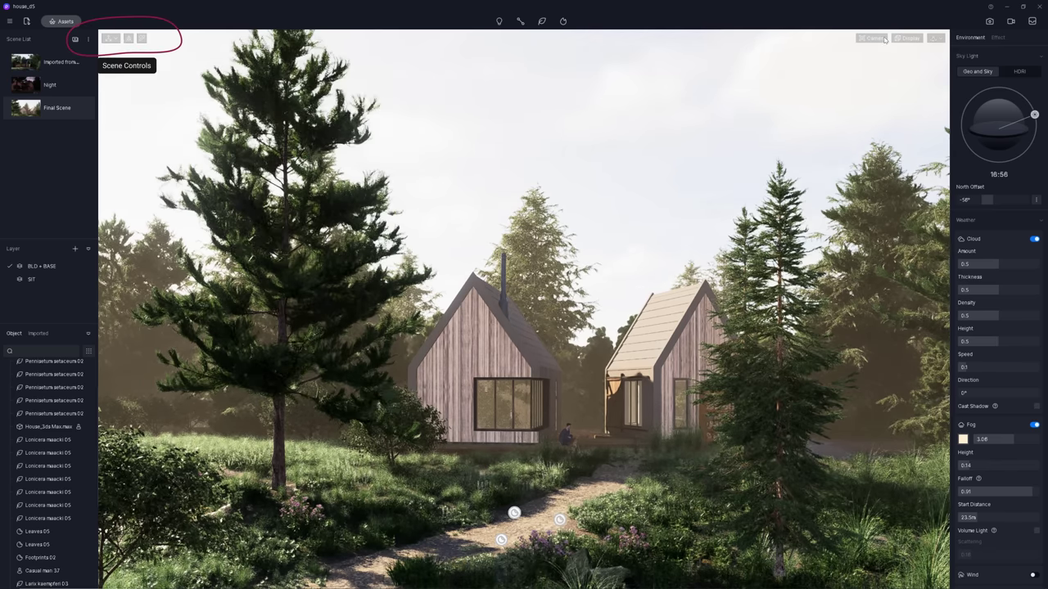
{"action": "left_click", "coordinate": [873, 37]}
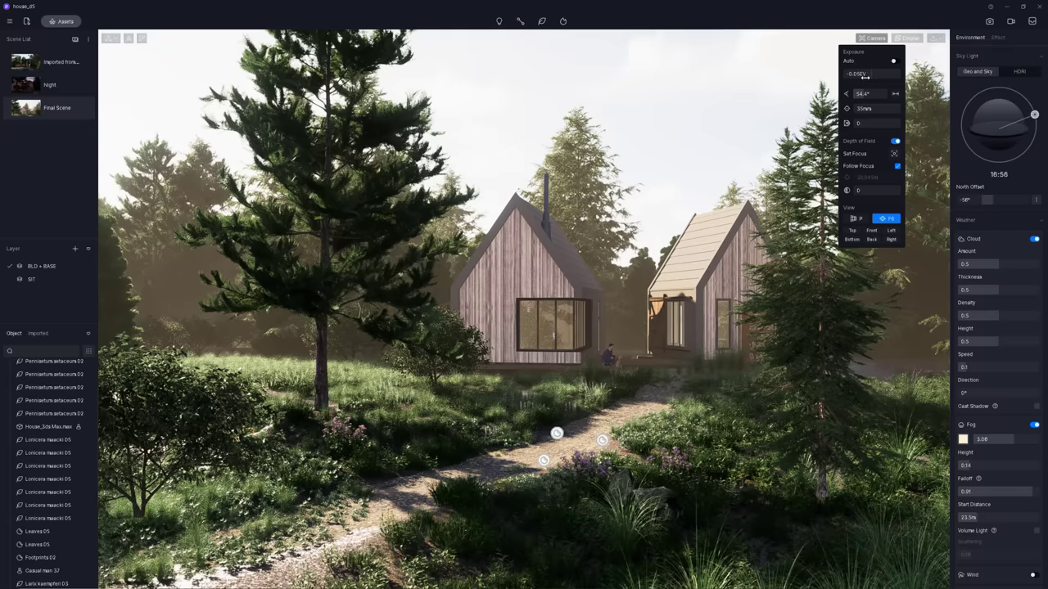
{"action": "left_click", "coordinate": [865, 108]}
{"action": "key", "text": "Return"}
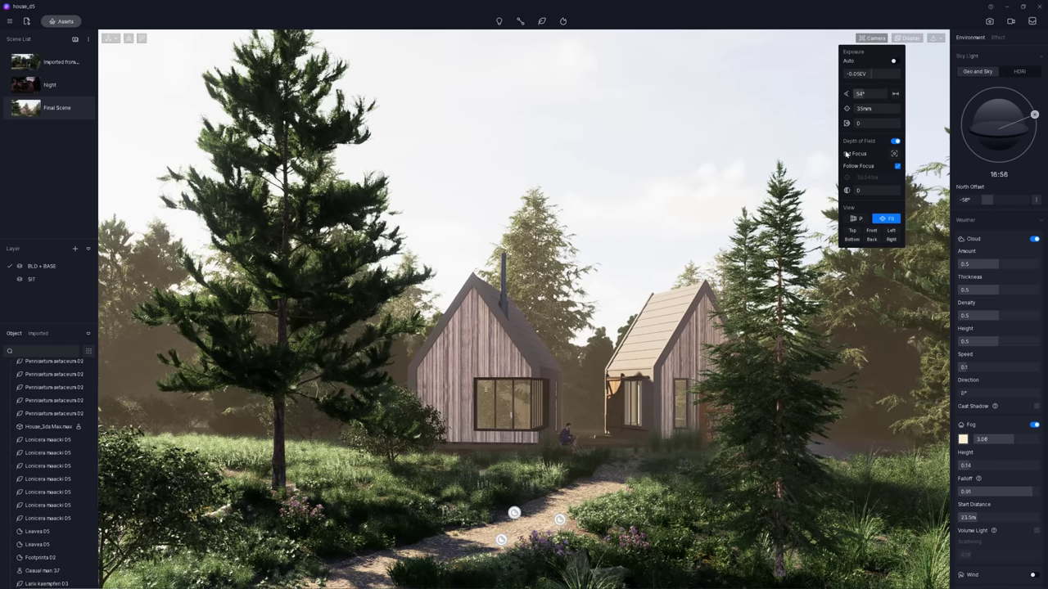
{"action": "left_click", "coordinate": [910, 37]}
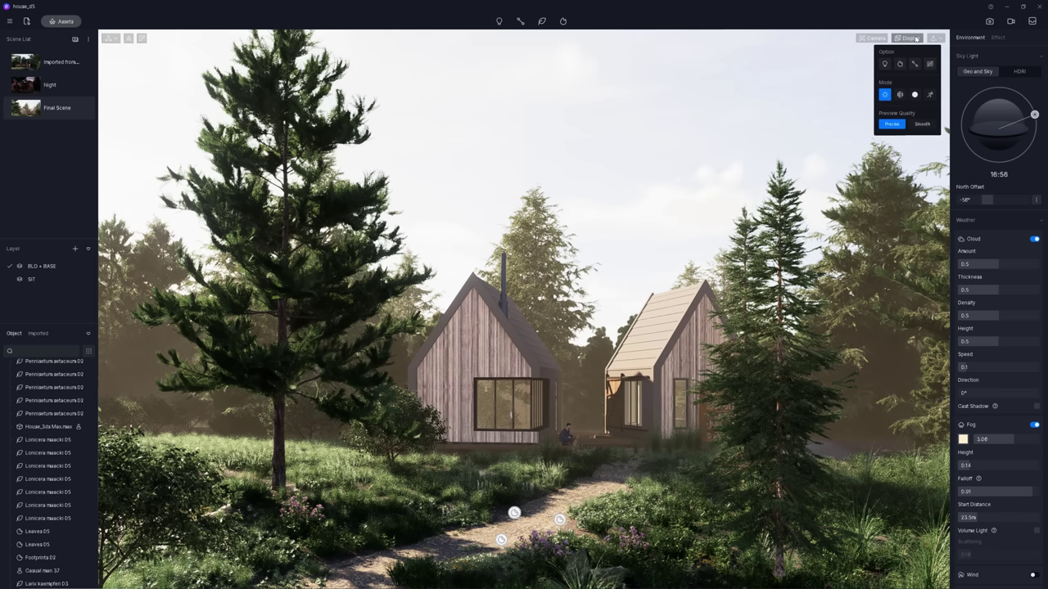
{"action": "left_click", "coordinate": [936, 38]}
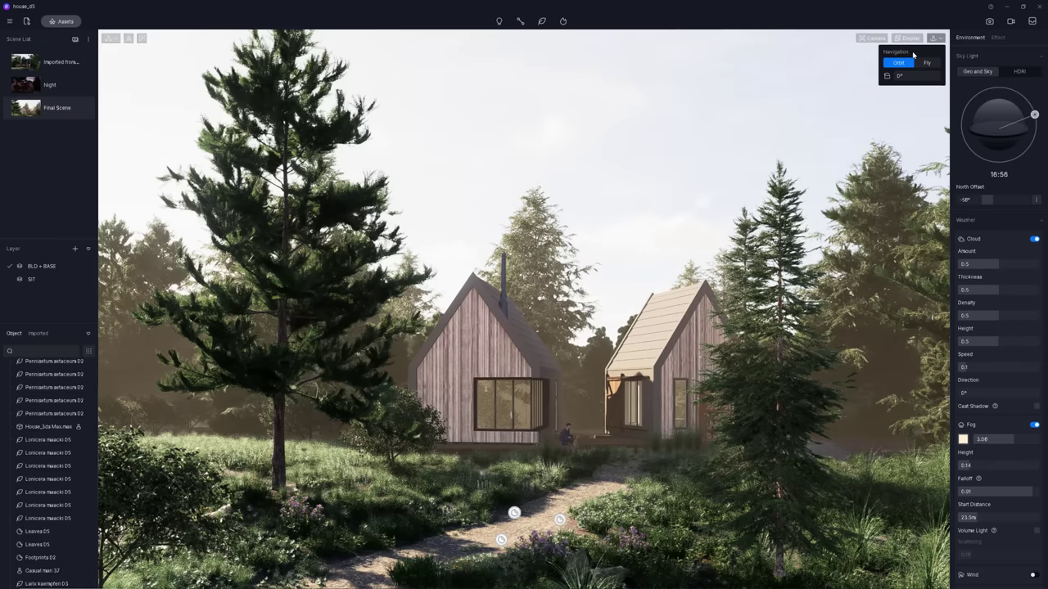
{"action": "left_click", "coordinate": [917, 107]}
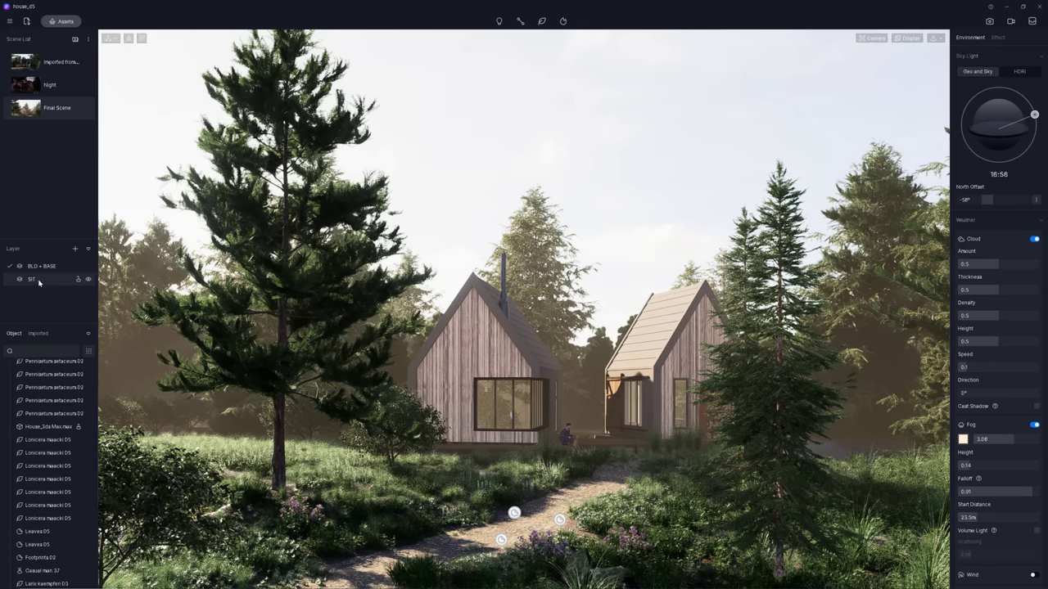
{"action": "left_click", "coordinate": [89, 281]}
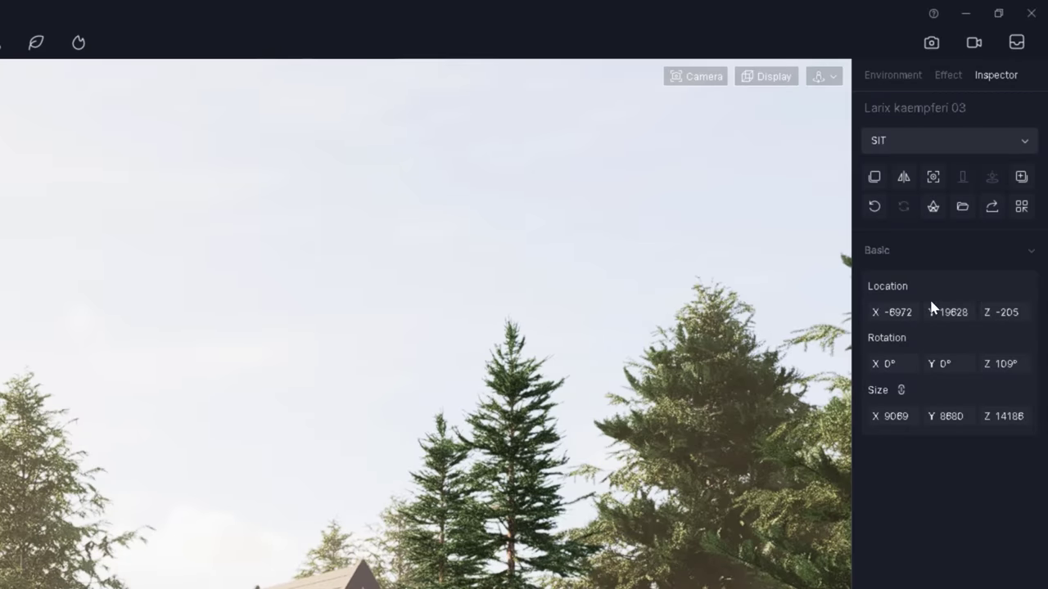
{"action": "left_click", "coordinate": [898, 152]}
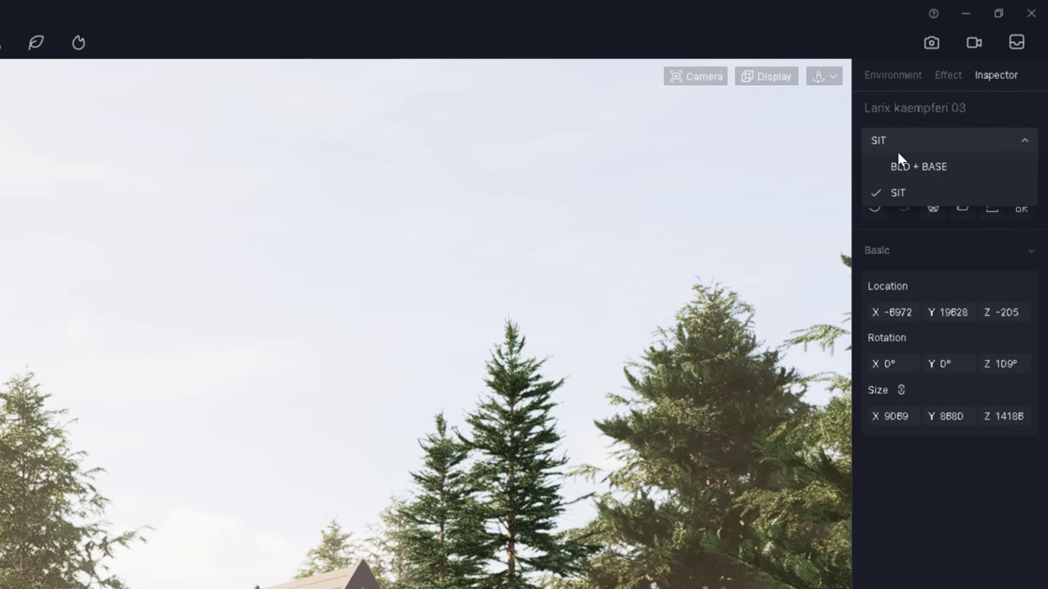
{"action": "left_click", "coordinate": [964, 281]}
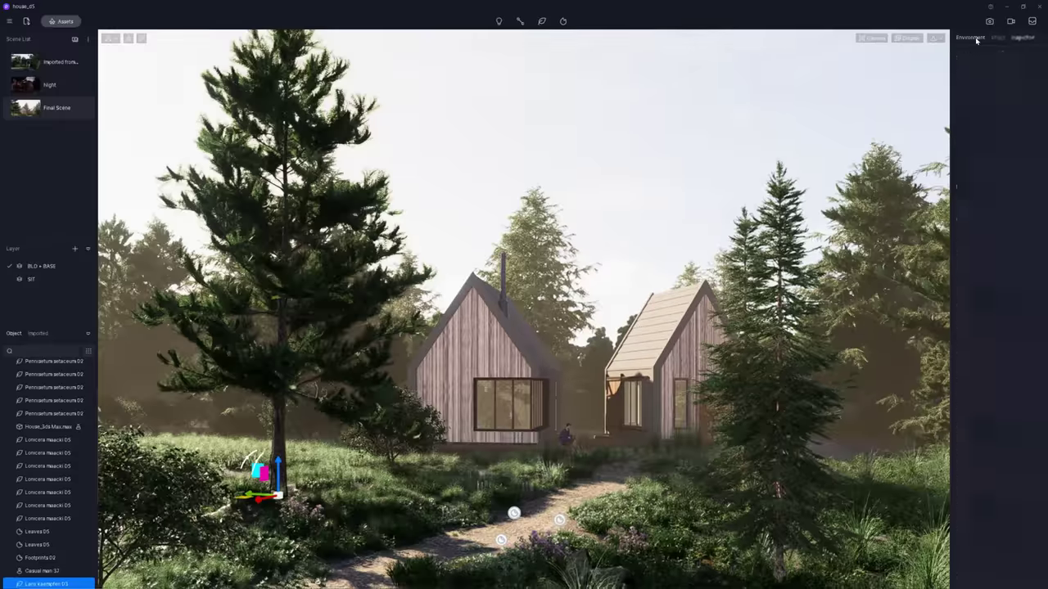
{"action": "left_click", "coordinate": [893, 75]}
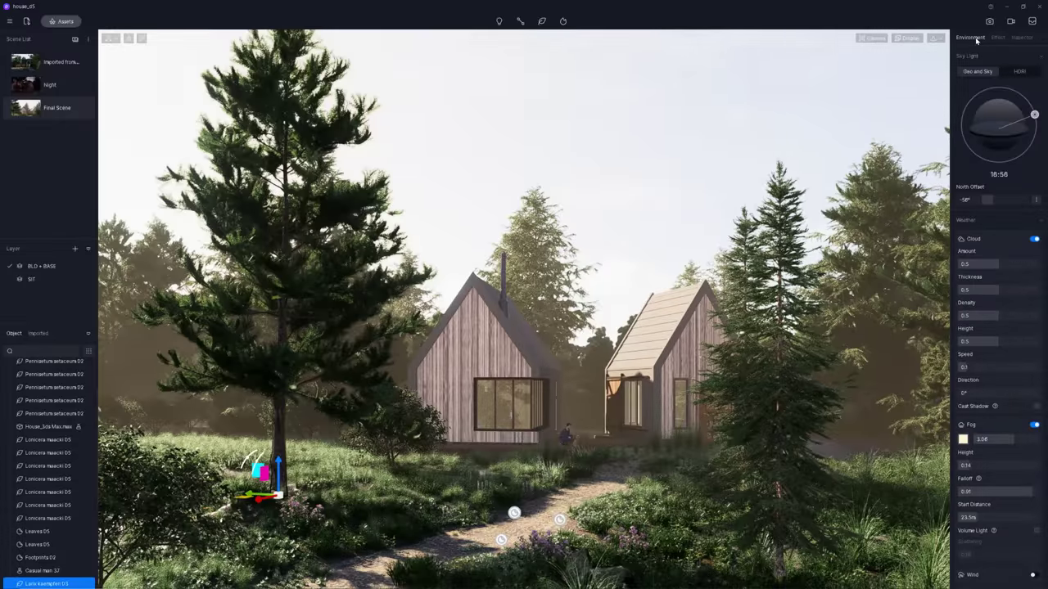
{"action": "left_click", "coordinate": [998, 38]}
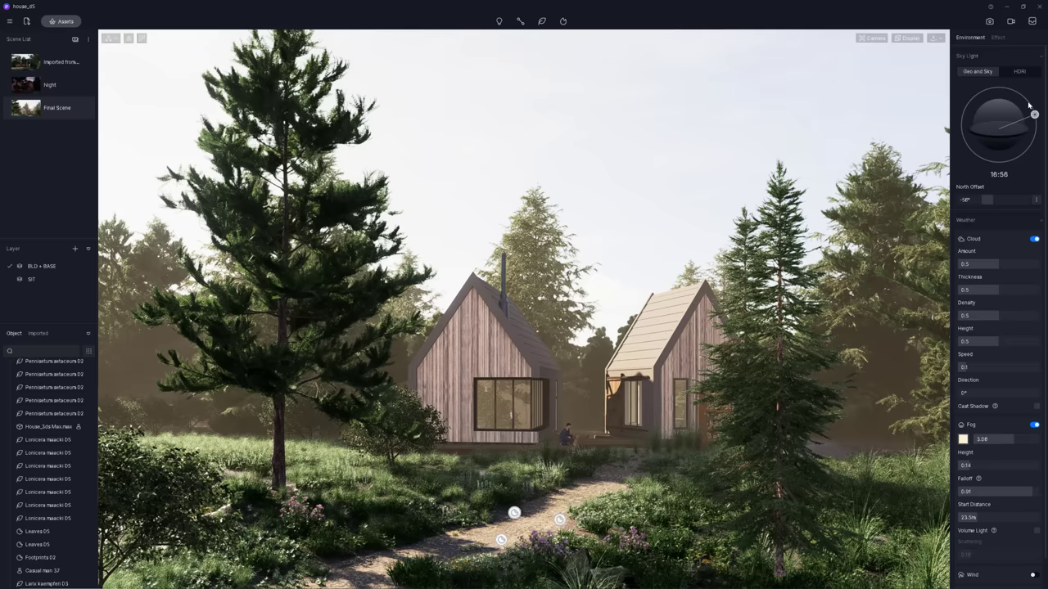
{"action": "left_click_drag", "start_coordinate": [1033, 115], "coordinate": [964, 139]}
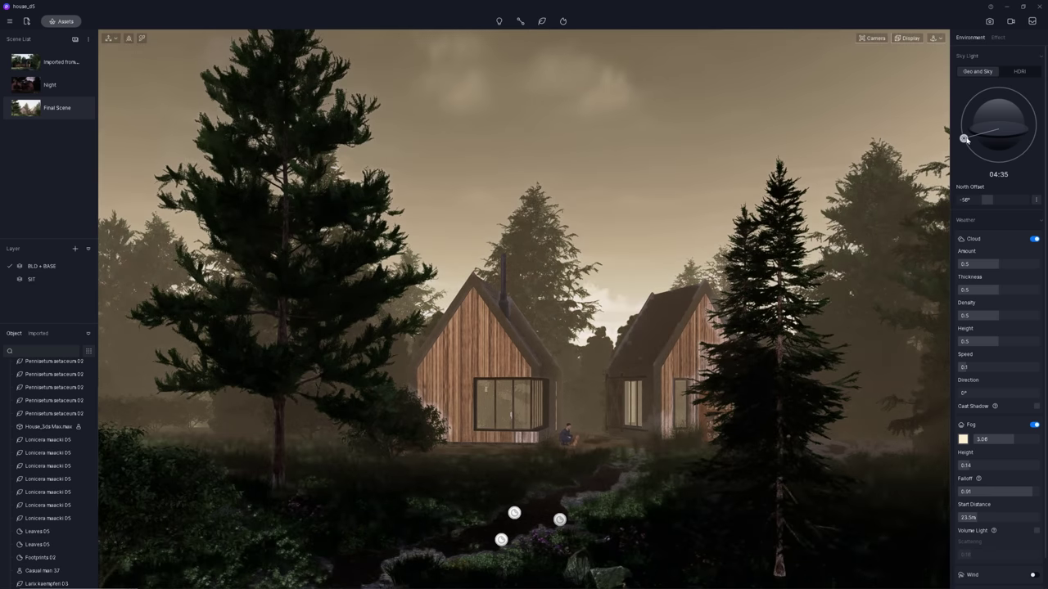
Move the sun, try North Offset 102°, then set it back to -58° and the hour to 16
{"action": "left_click_drag", "start_coordinate": [966, 139], "coordinate": [964, 119]}
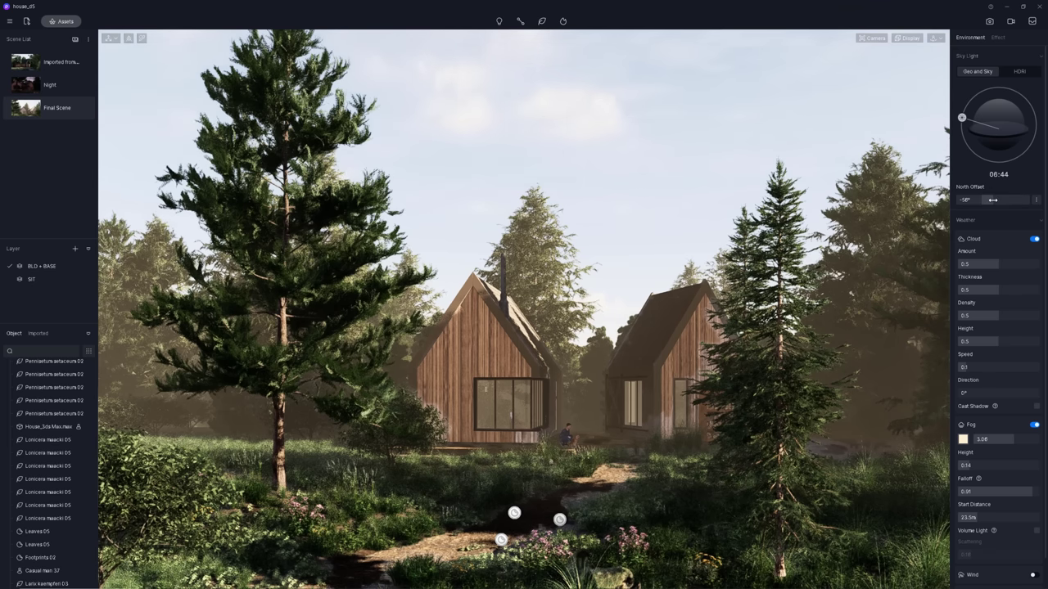
{"action": "left_click_drag", "start_coordinate": [992, 199], "coordinate": [1014, 199]}
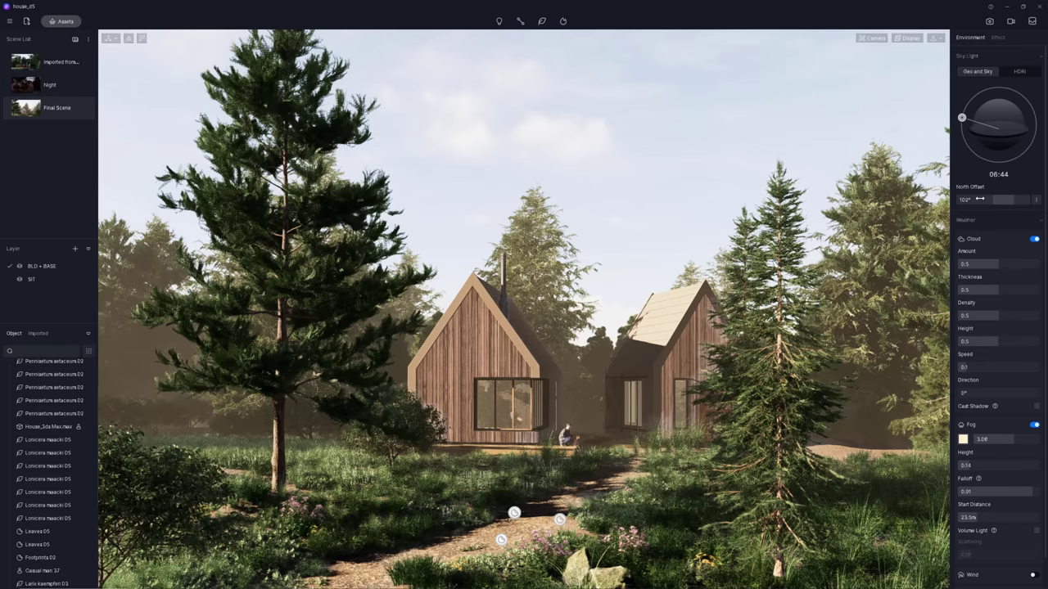
{"action": "double_click", "coordinate": [980, 200]}
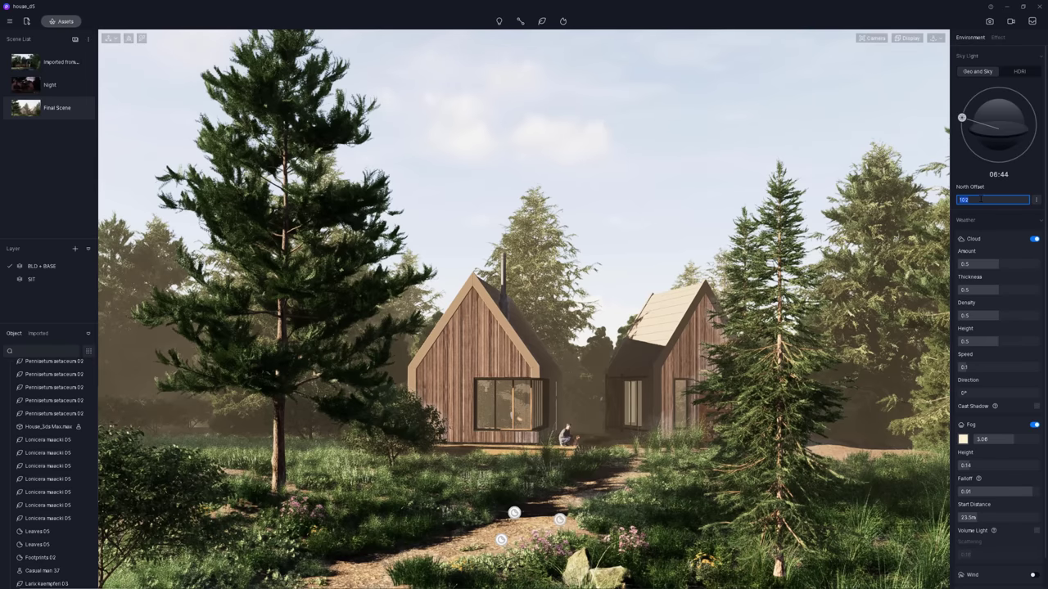
{"action": "type", "text": "-58"}
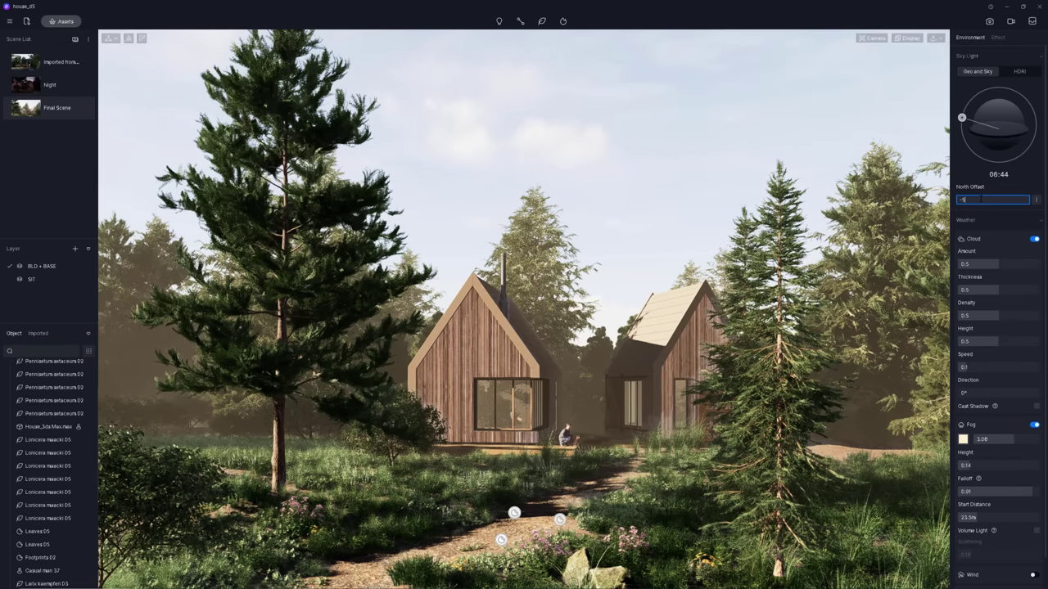
{"action": "key", "text": "Return"}
{"action": "double_click", "coordinate": [992, 174]}
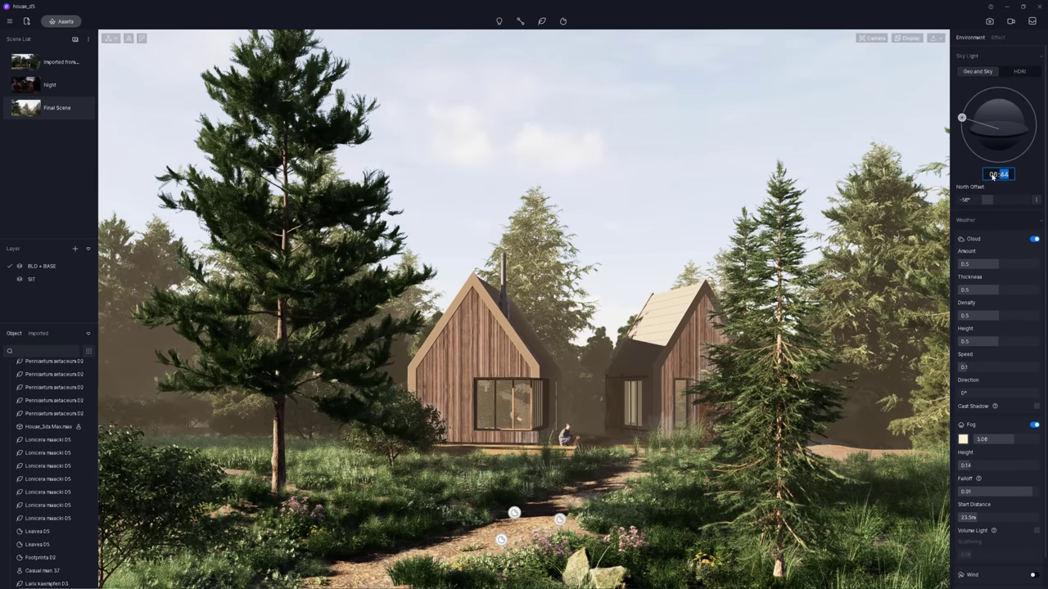
{"action": "type", "text": "16:56"}
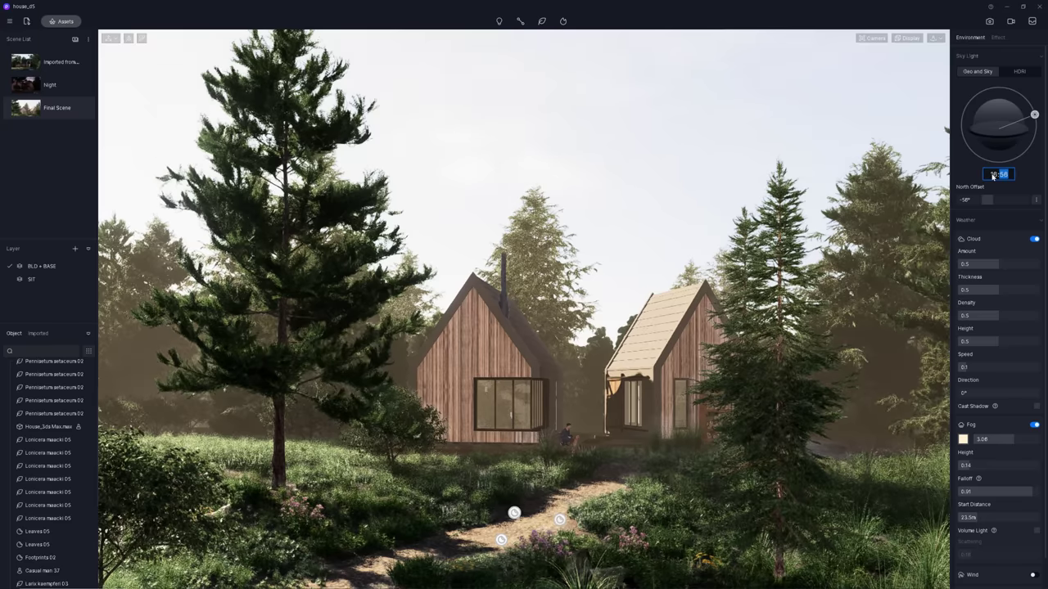
Switch the sky to HDRI and try the Evening Glow and Light Cloud presets
{"action": "left_click", "coordinate": [1019, 71]}
{"action": "left_click", "coordinate": [1003, 94]}
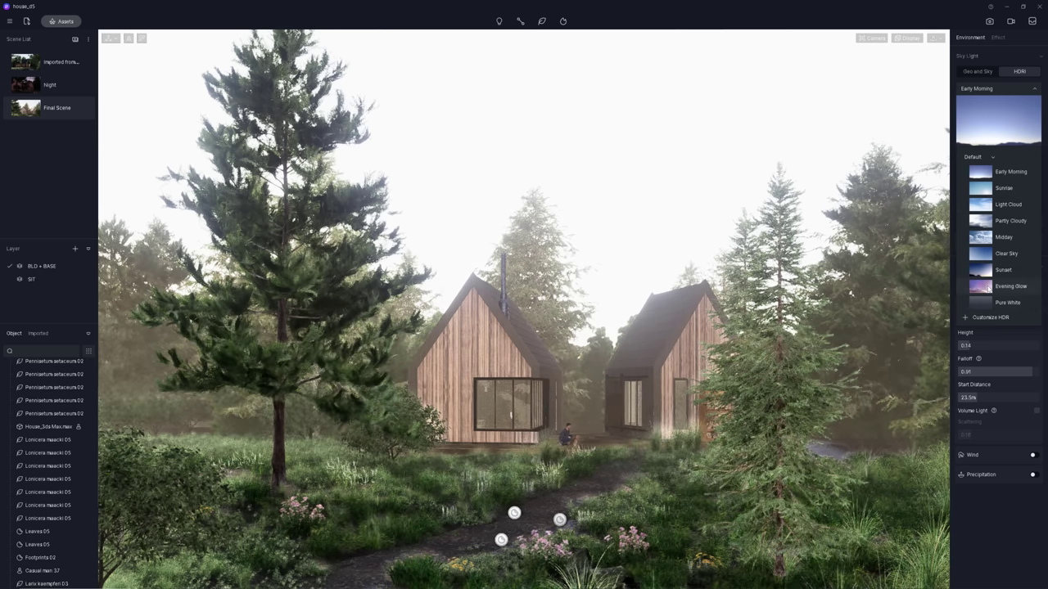
{"action": "left_click", "coordinate": [988, 287]}
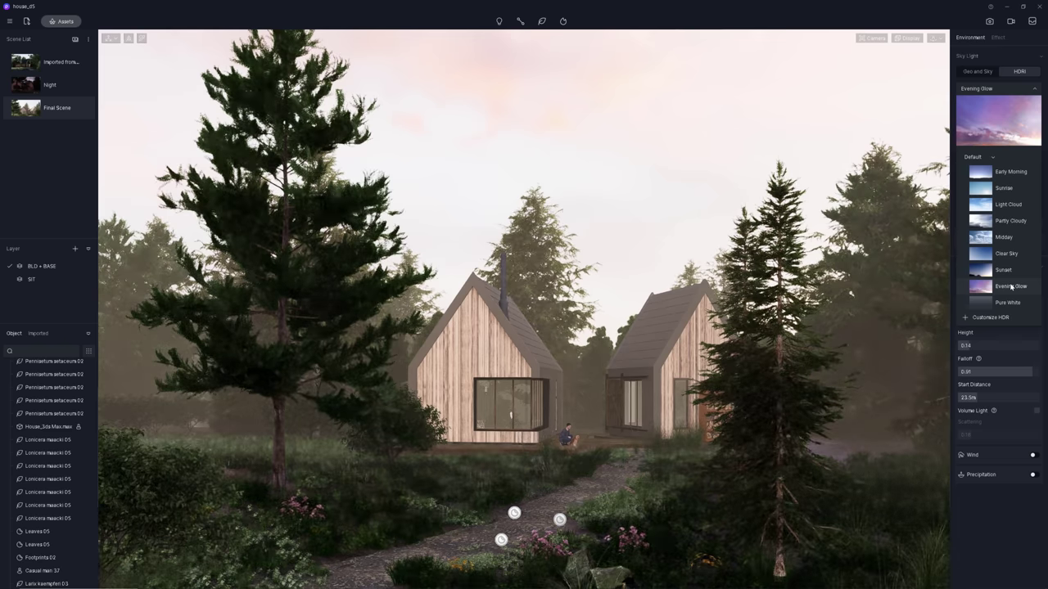
{"action": "left_click", "coordinate": [1007, 206]}
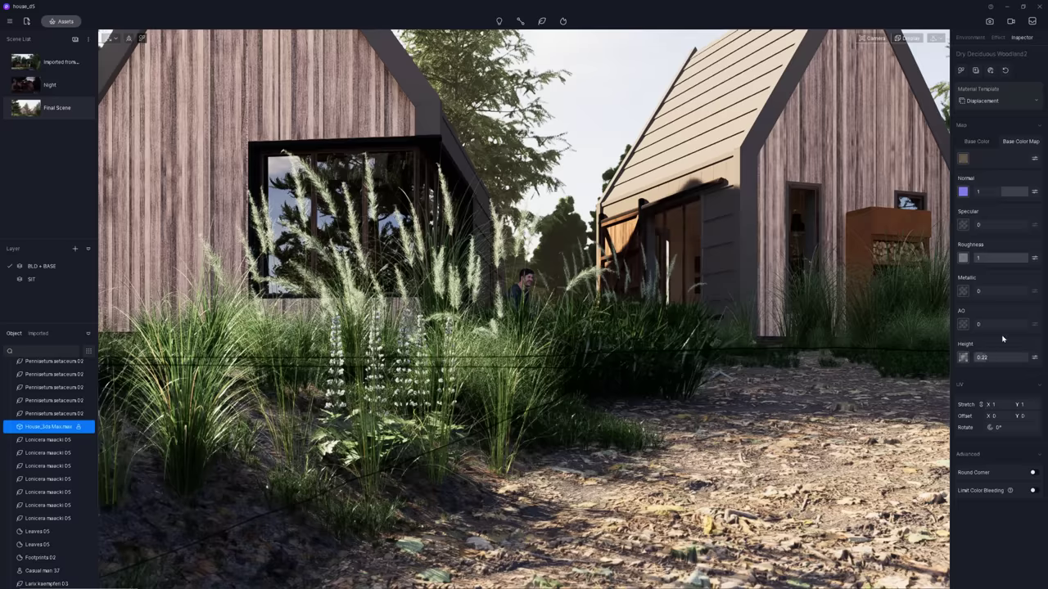
Check the Material Template list, keep Displacement, and toggle Base Color between plain colour and texture map
{"action": "left_click", "coordinate": [1033, 100]}
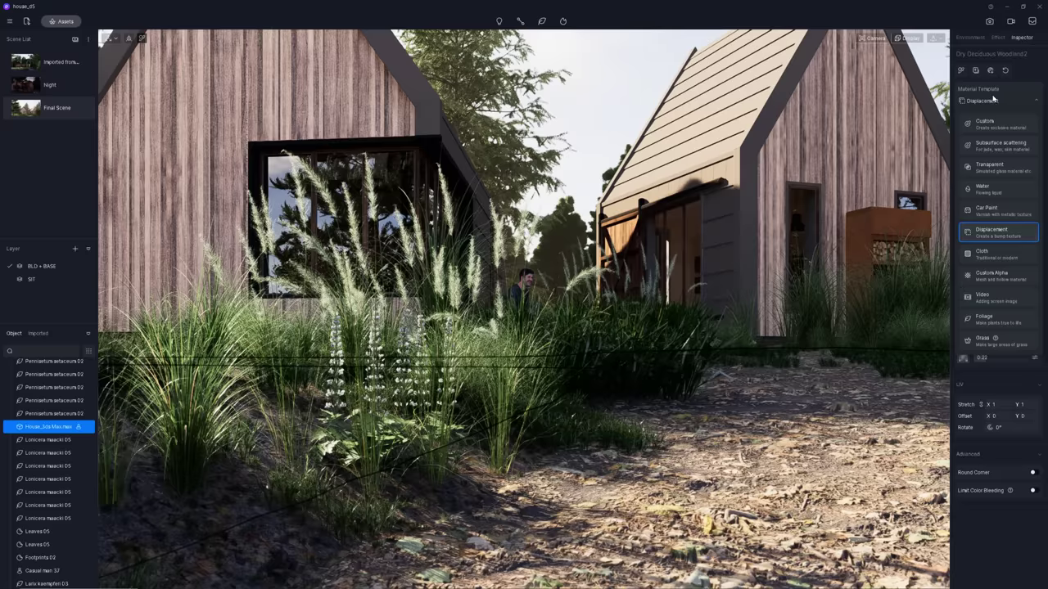
{"action": "left_click", "coordinate": [1036, 101]}
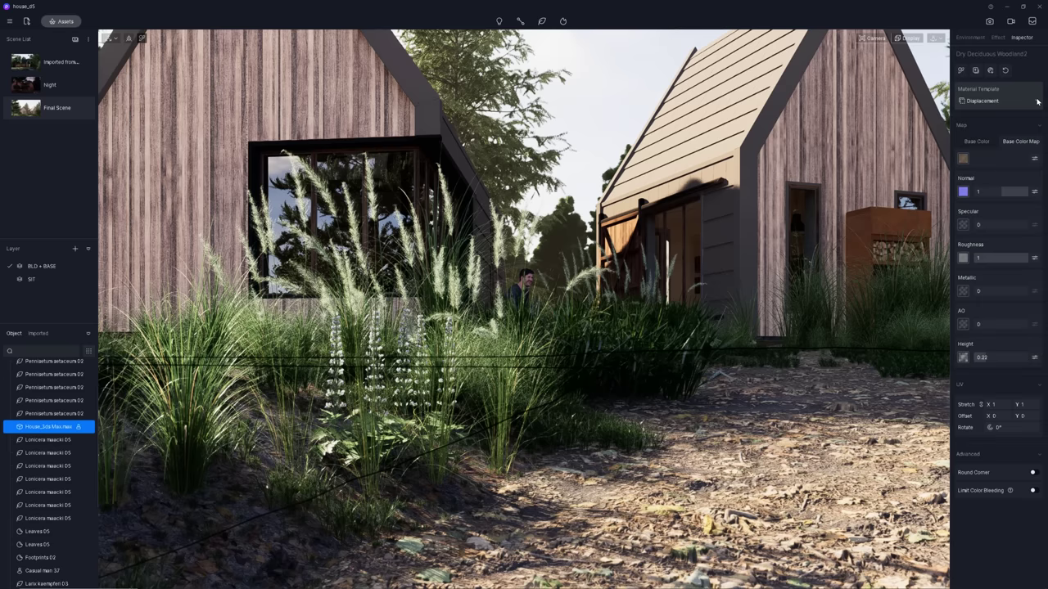
{"action": "left_click", "coordinate": [994, 143]}
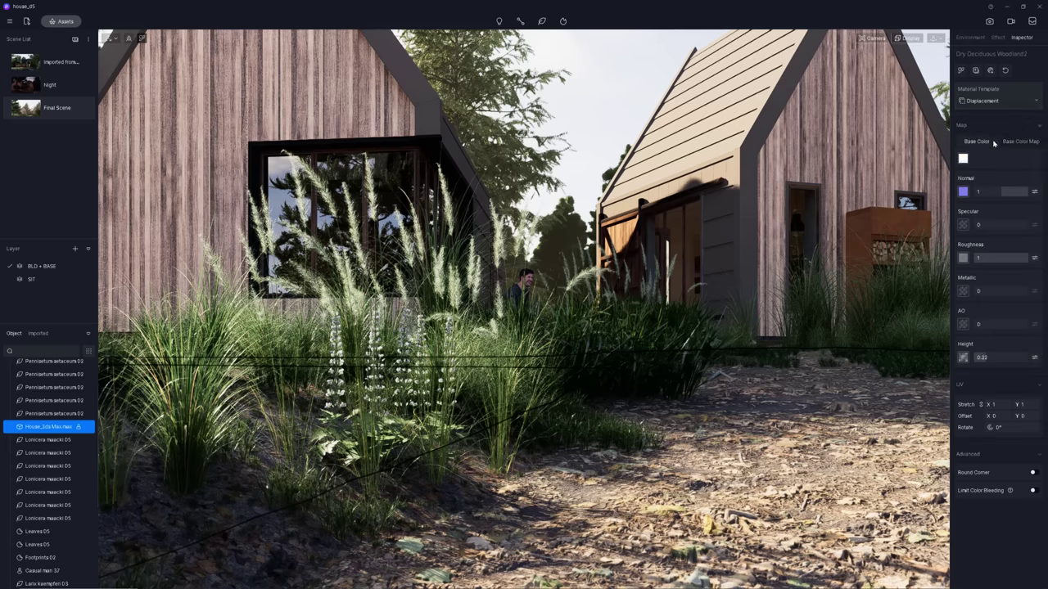
{"action": "left_click", "coordinate": [1016, 143]}
Test Normal 0 and Height 0.5 on the ground, then restore Normal 1 and Height 0.22
{"action": "left_click", "coordinate": [1005, 192]}
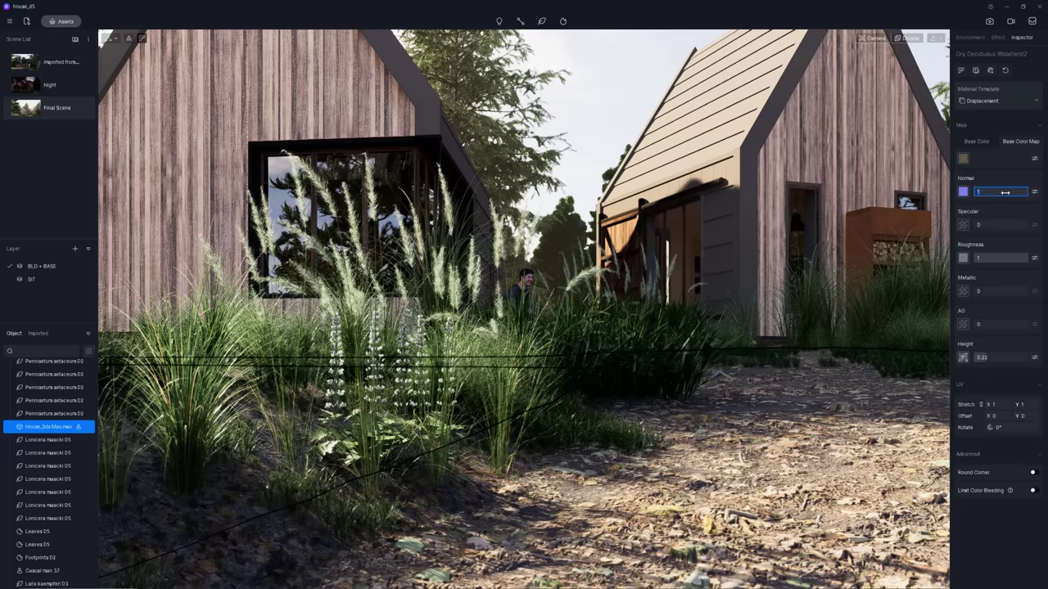
{"action": "type", "text": "0"}
{"action": "key", "text": "Return"}
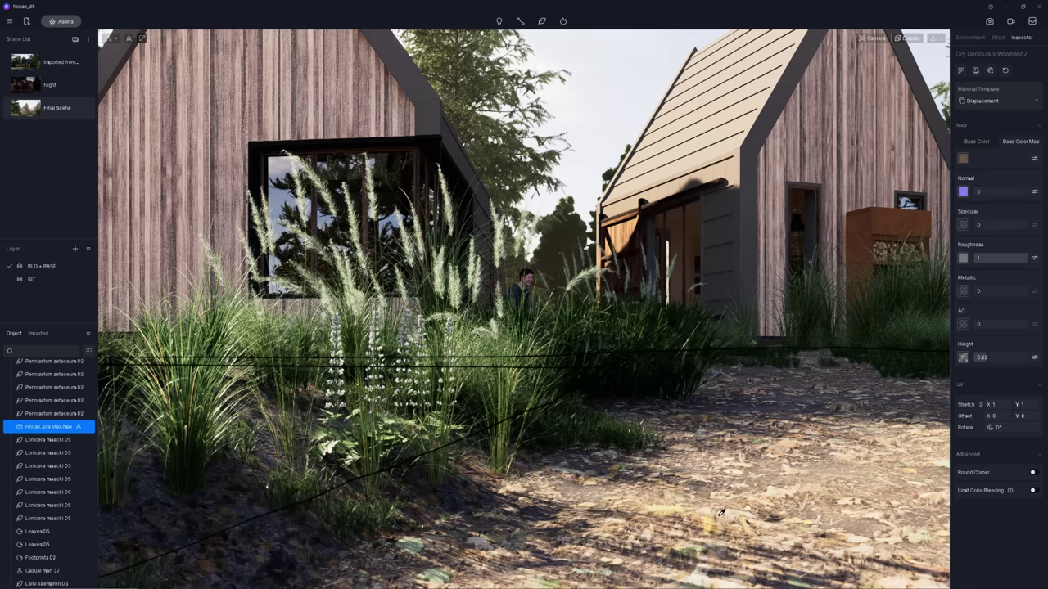
{"action": "mouse_move", "coordinate": [1005, 191]}
{"action": "left_mouse_down"}
{"action": "mouse_move", "coordinate": [1019, 193]}
{"action": "mouse_move", "coordinate": [996, 194]}
{"action": "left_mouse_up"}
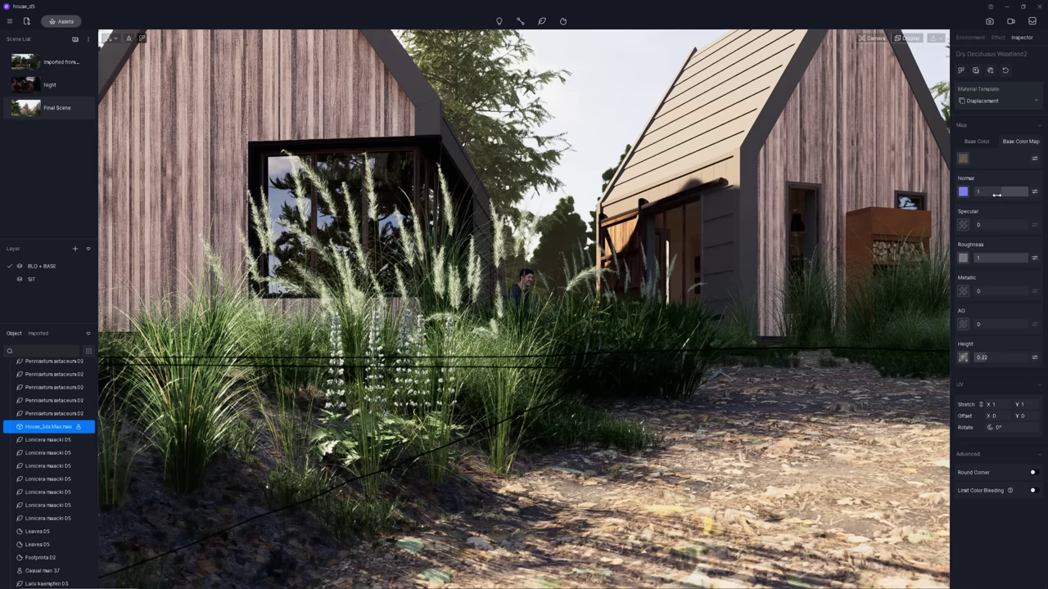
{"action": "left_click", "coordinate": [992, 355]}
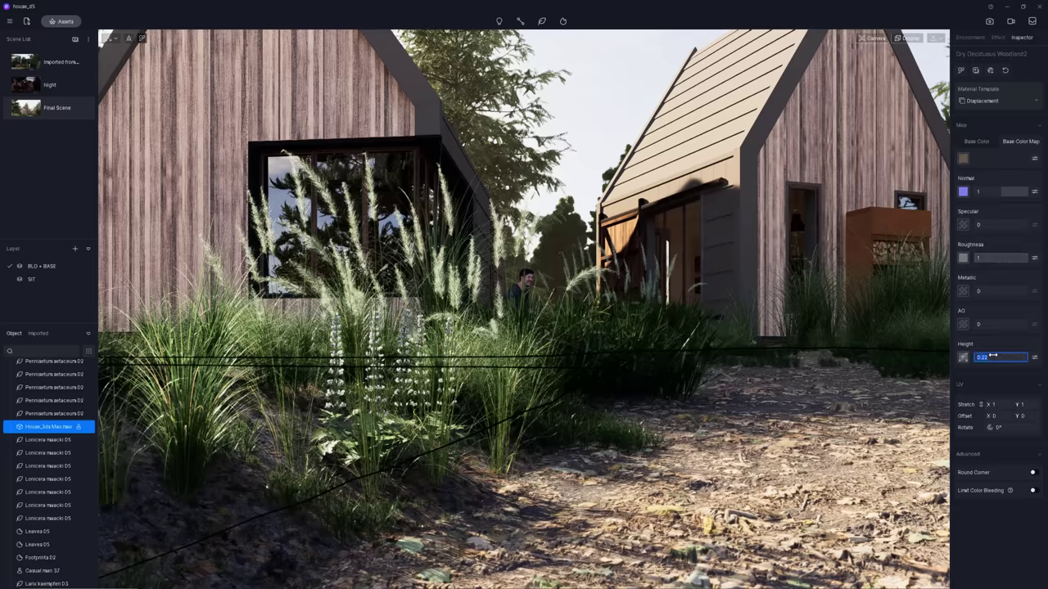
{"action": "type", "text": "0.5"}
{"action": "key", "text": "Return"}
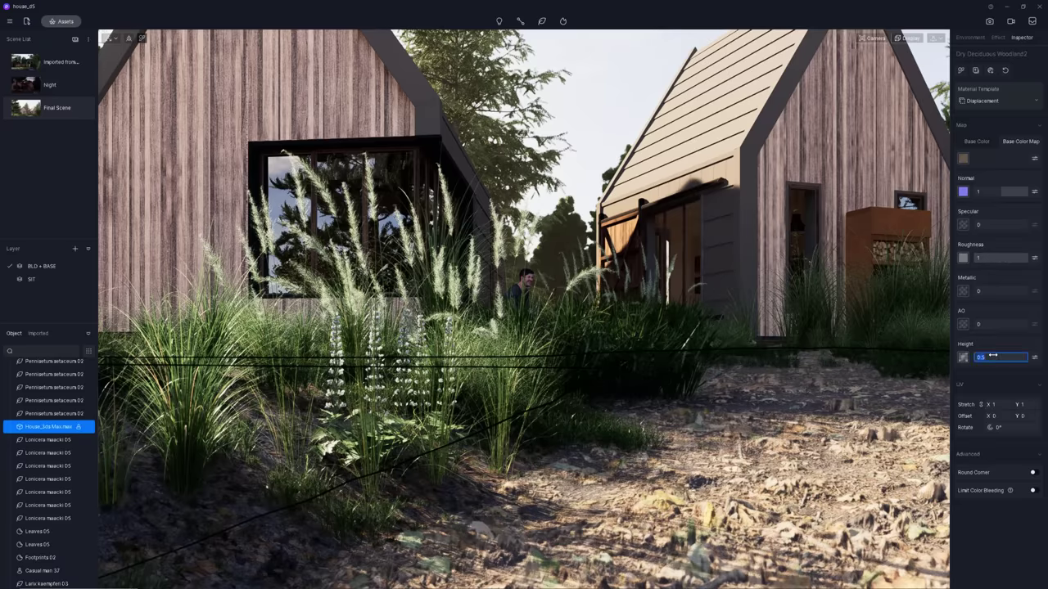
{"action": "type", "text": "0.22"}
{"action": "key", "text": "Return"}
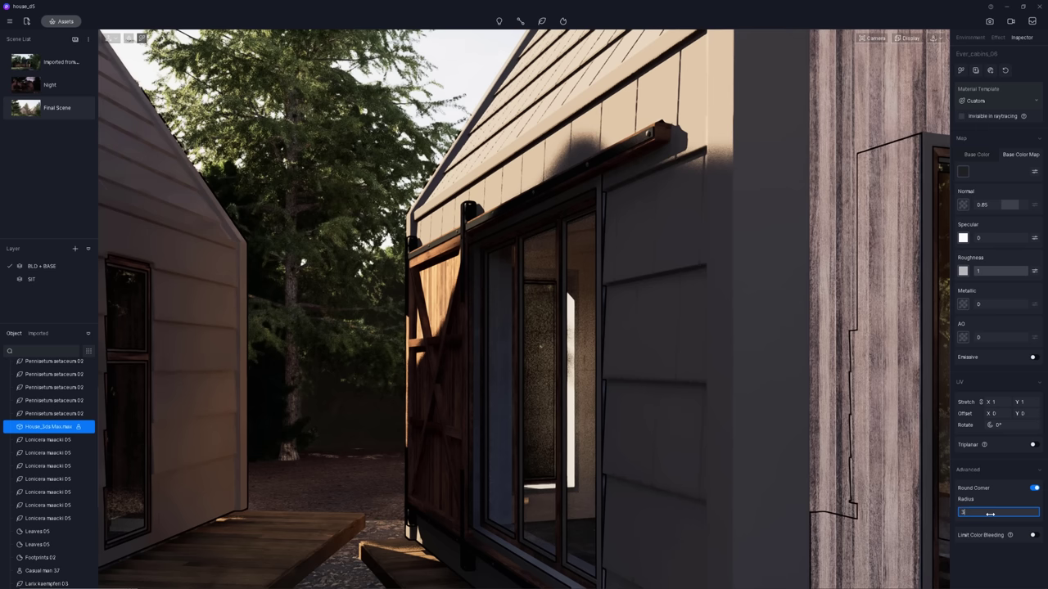
Turn off Round Corner on the cladding and load the six wood plank textures into Black wood
{"action": "key", "text": "Return"}
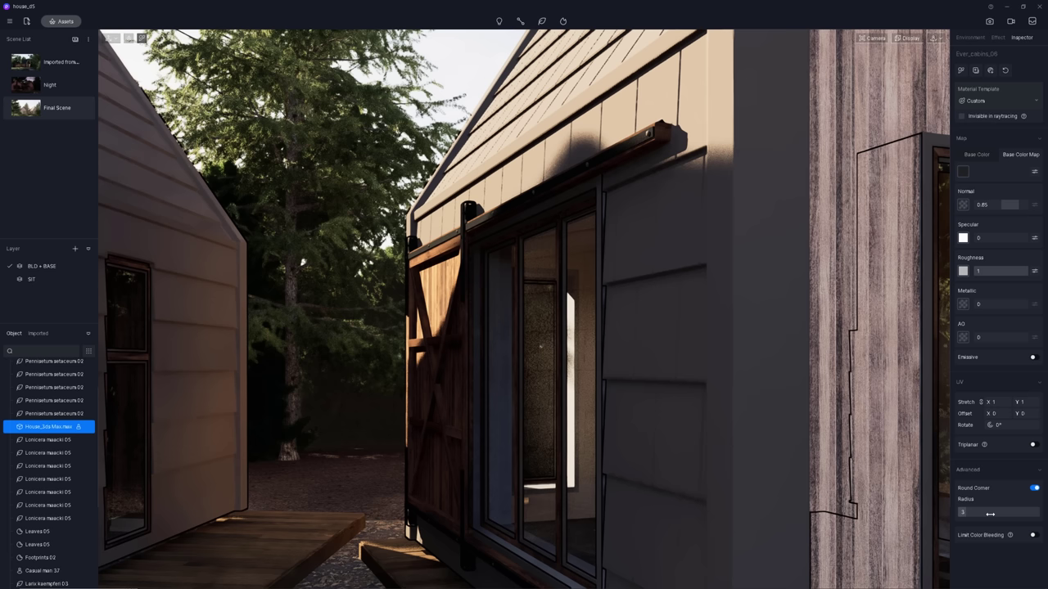
{"action": "left_click", "coordinate": [1033, 488]}
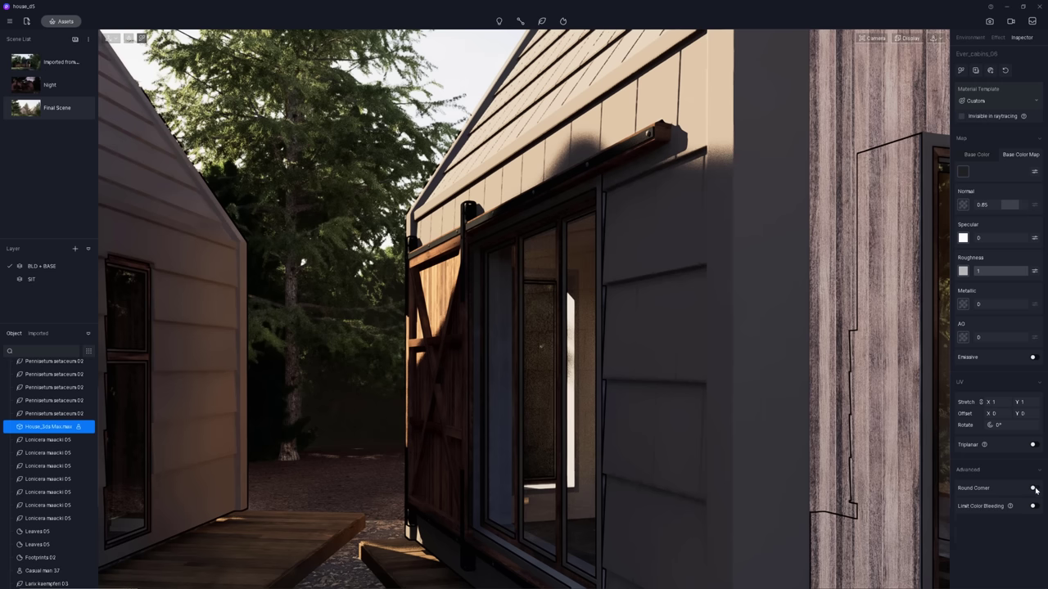
{"action": "left_click", "coordinate": [991, 71]}
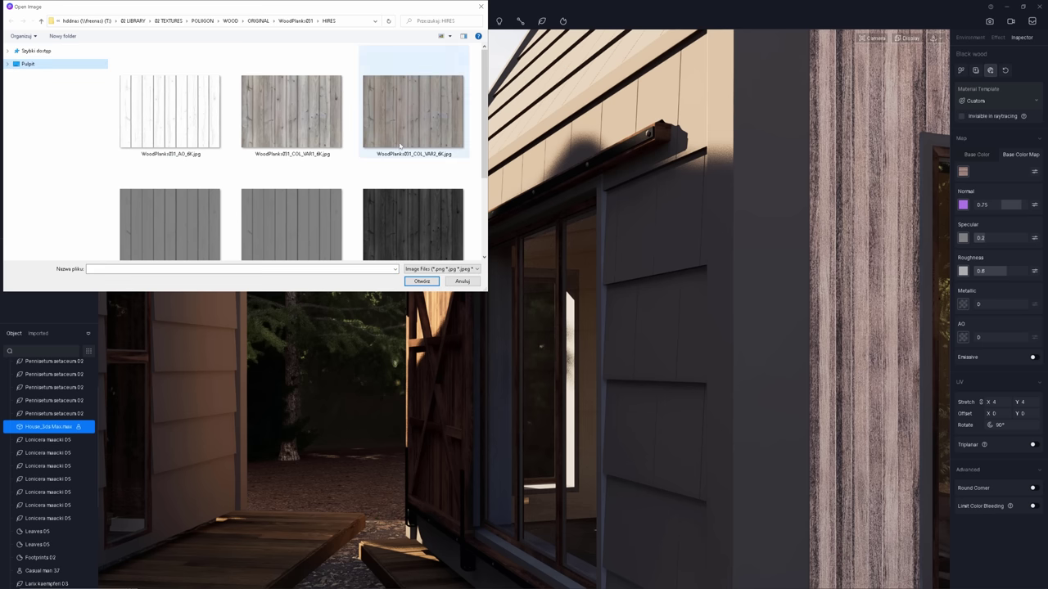
{"action": "left_click", "coordinate": [458, 202]}
{"action": "key", "text": "ctrl+a"}
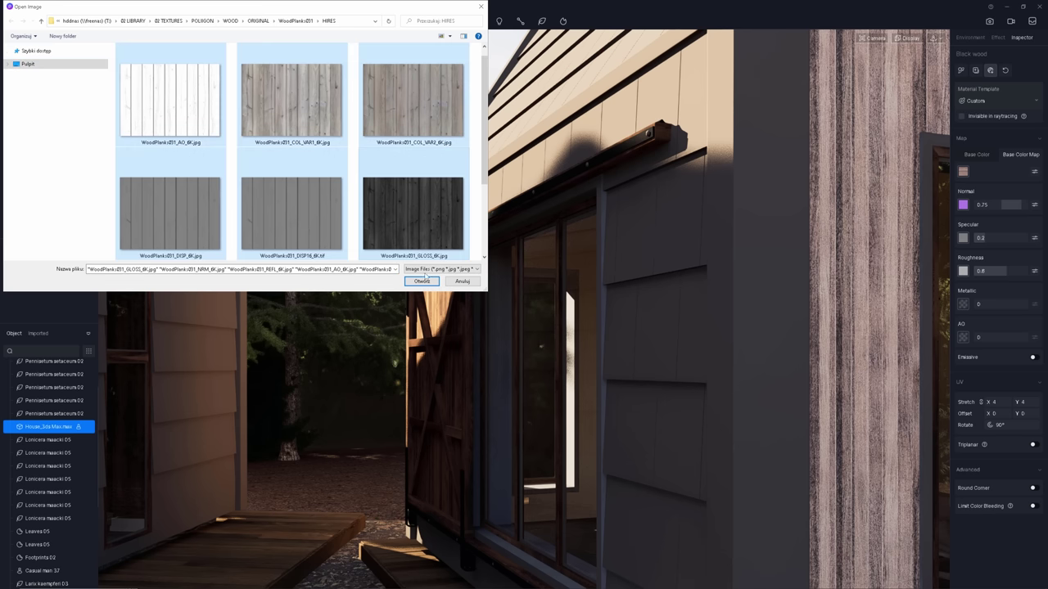
{"action": "left_click", "coordinate": [423, 280]}
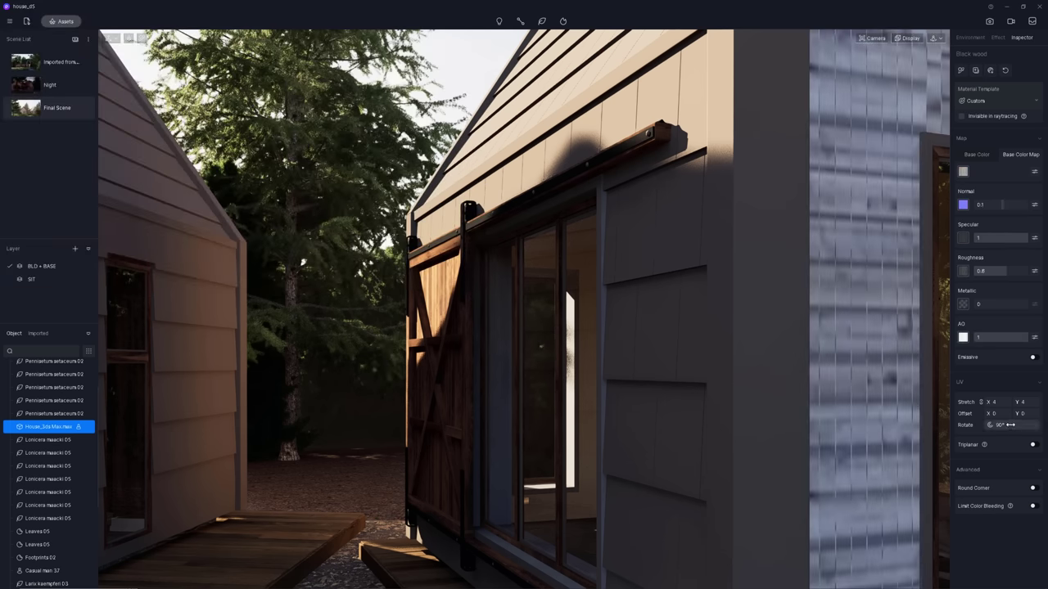
Rotate the wood texture so planks run vertically and set Stretch Y to 1
{"action": "left_click_drag", "start_coordinate": [1011, 425], "coordinate": [978, 425]}
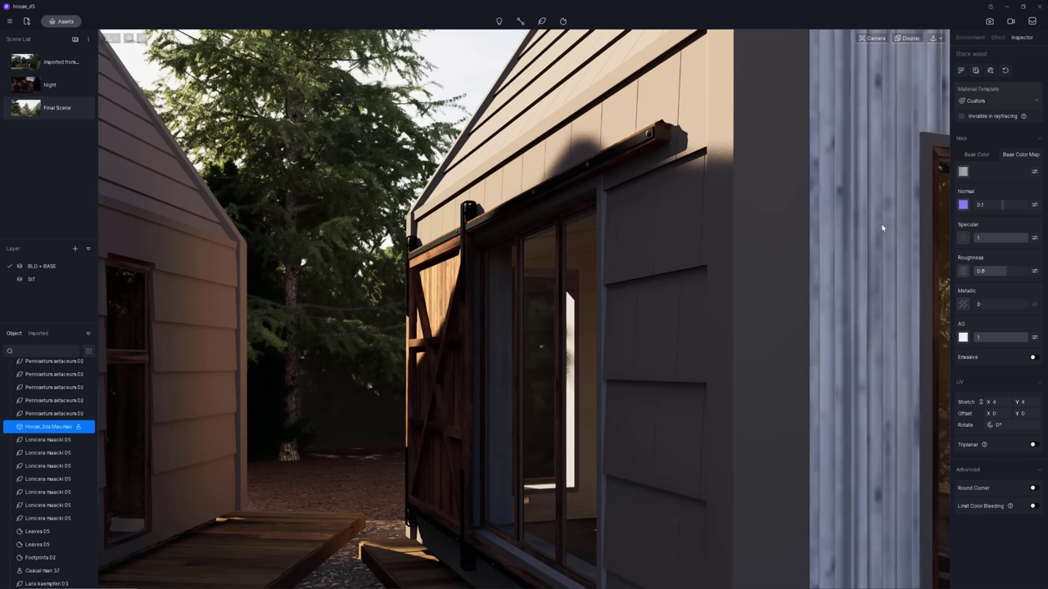
{"action": "key", "text": "a"}
{"action": "key", "text": "a"}
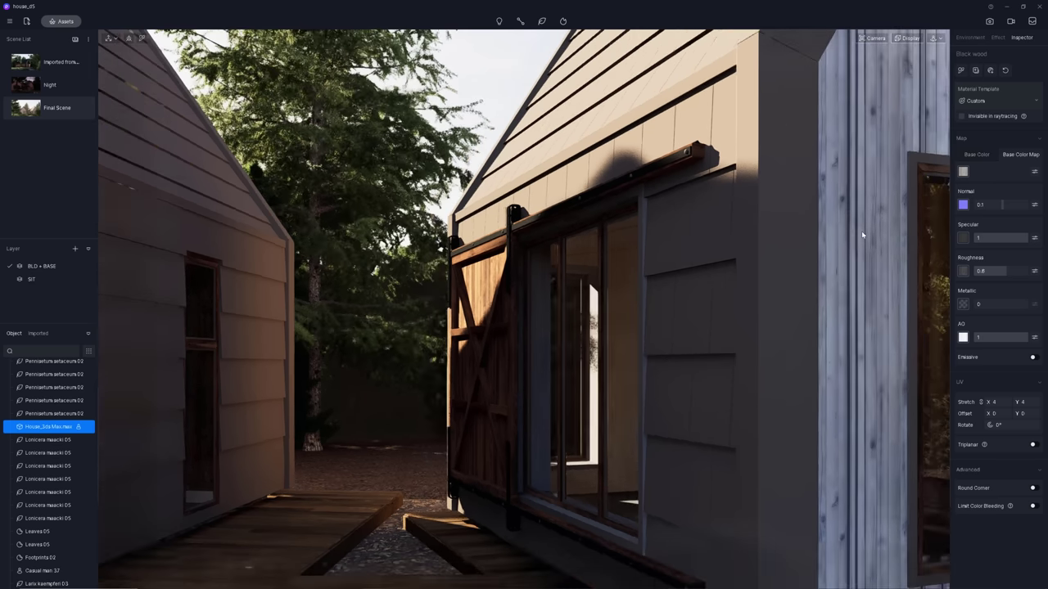
{"action": "left_click", "coordinate": [1025, 402]}
{"action": "type", "text": "17"}
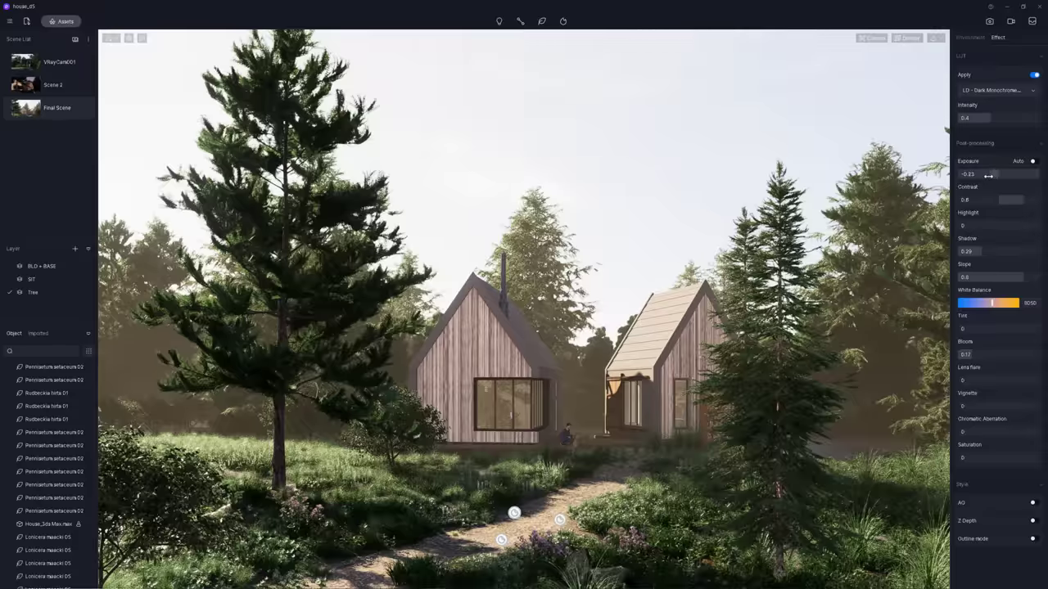
Lower exposure to -0.27, then try Cloud Amount at 0.77 and set it back to 0.5
{"action": "left_click_drag", "start_coordinate": [988, 176], "coordinate": [982, 176]}
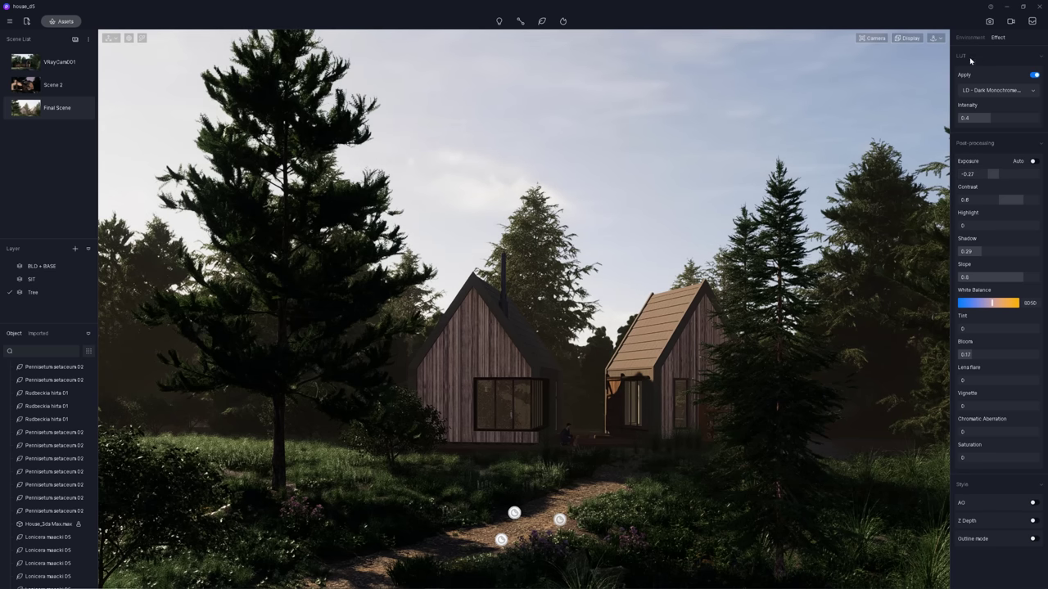
{"action": "left_click", "coordinate": [970, 37]}
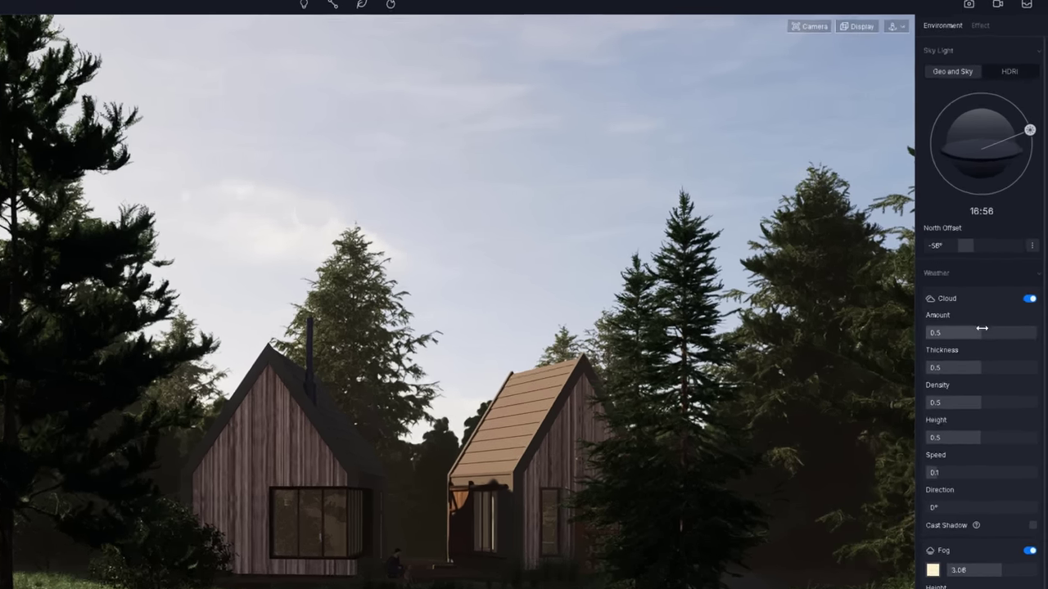
{"action": "left_click_drag", "start_coordinate": [1010, 263], "coordinate": [1021, 264]}
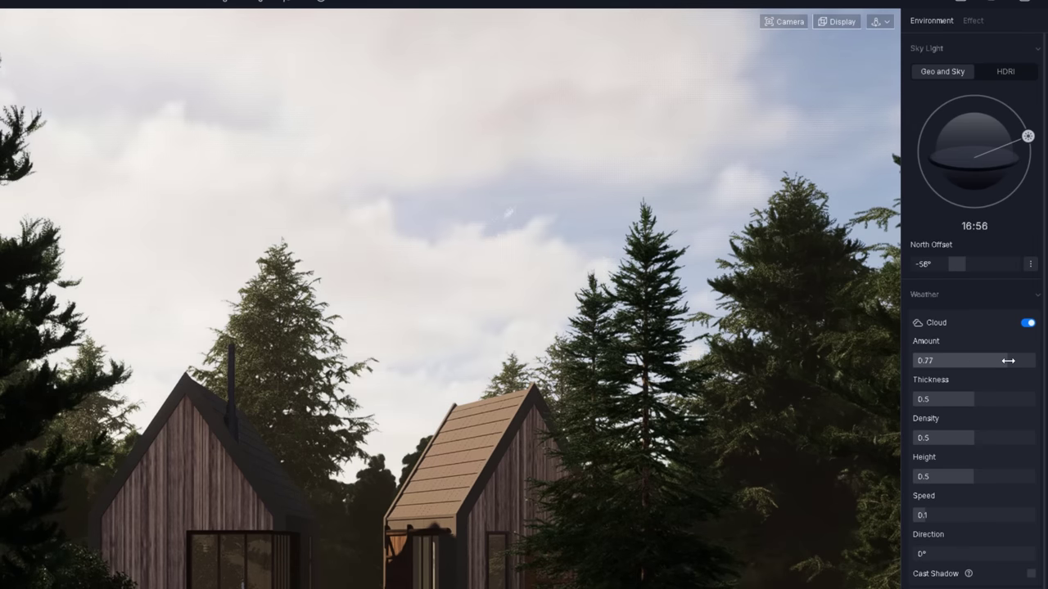
{"action": "double_click", "coordinate": [1008, 360]}
{"action": "type", "text": "0.5"}
{"action": "key", "text": "Return"}
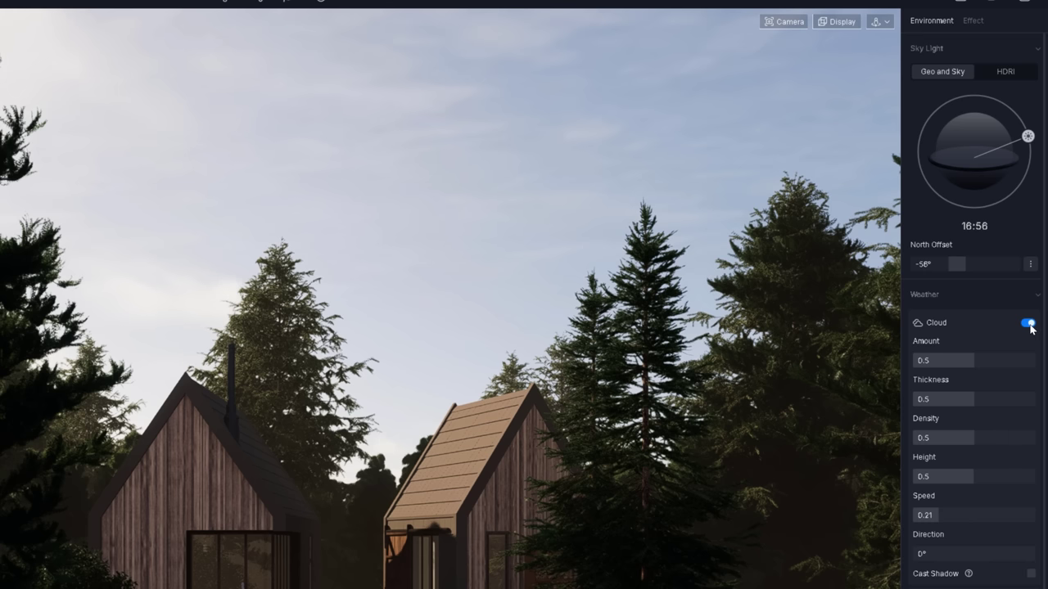
Re-enable clouds, try fog density 4.51 and height 0.48 then undo, and enable precipitation
{"action": "left_click", "coordinate": [1029, 325]}
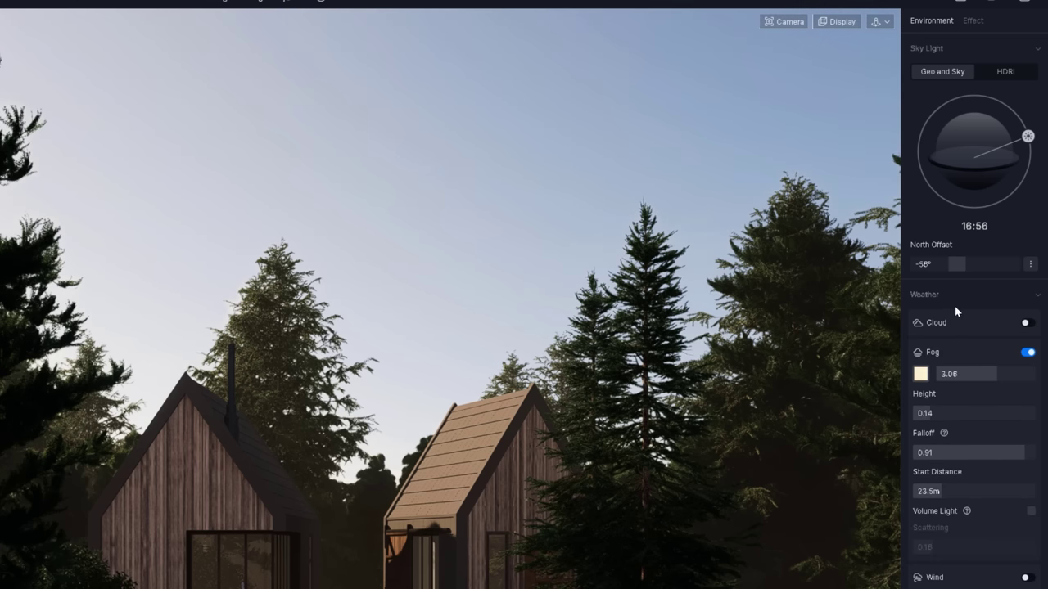
{"action": "left_click", "coordinate": [1027, 324]}
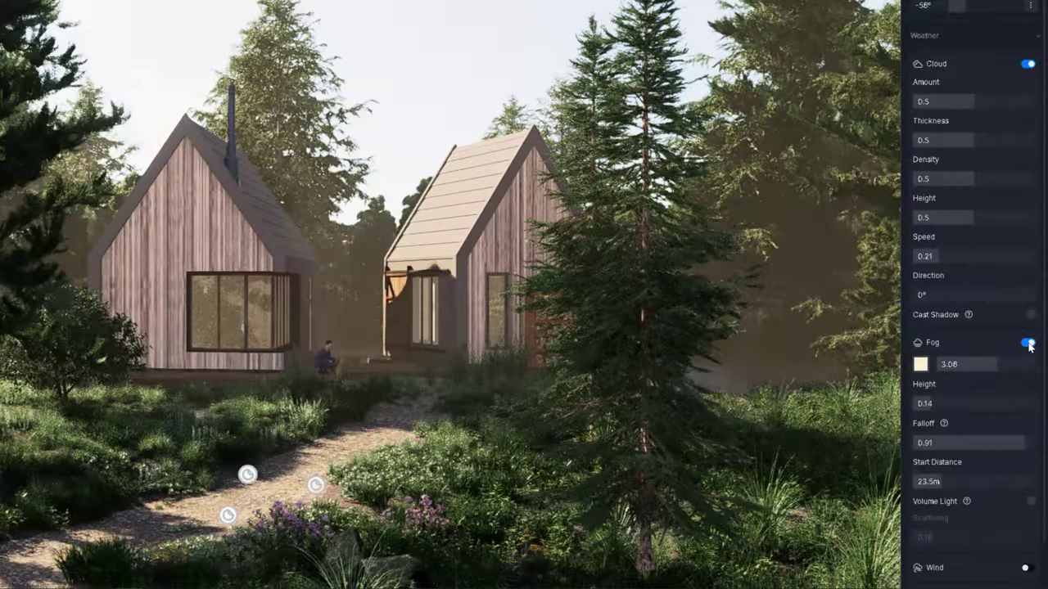
{"action": "left_click", "coordinate": [920, 364]}
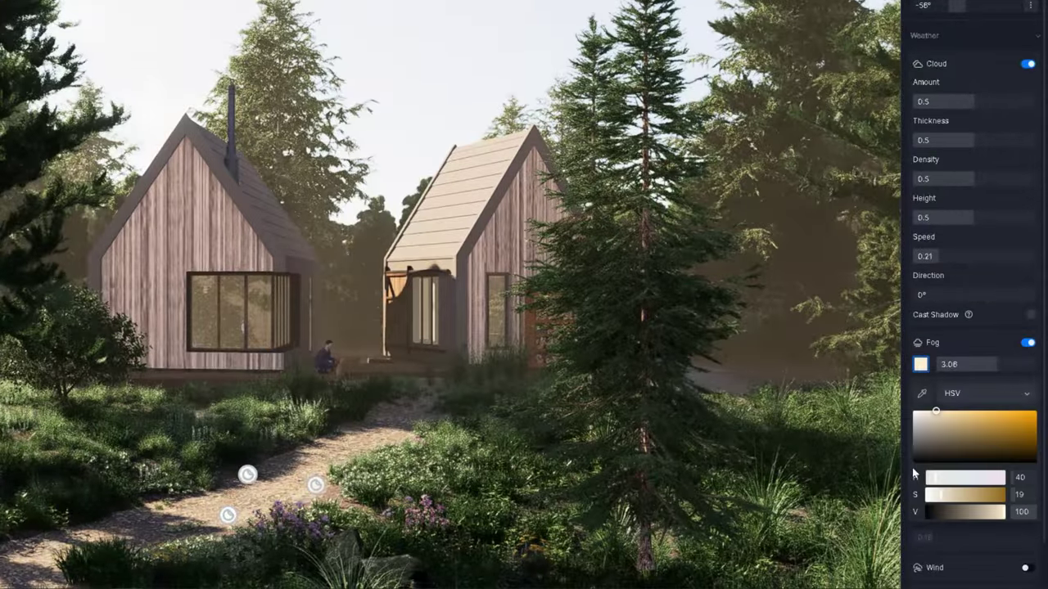
{"action": "left_click_drag", "start_coordinate": [993, 361], "coordinate": [1025, 365]}
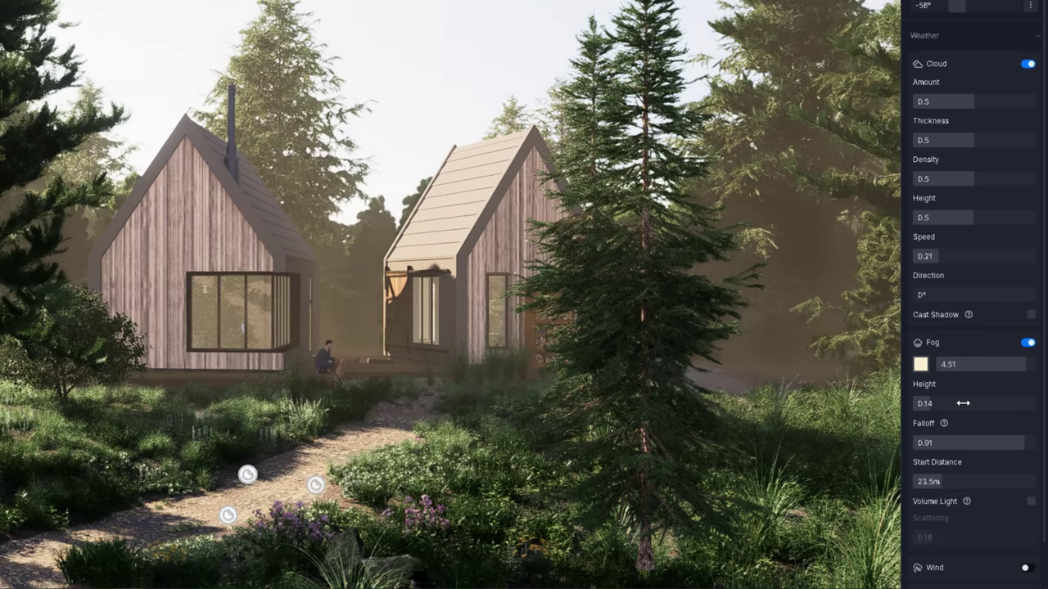
{"action": "left_click_drag", "start_coordinate": [961, 402], "coordinate": [968, 407]}
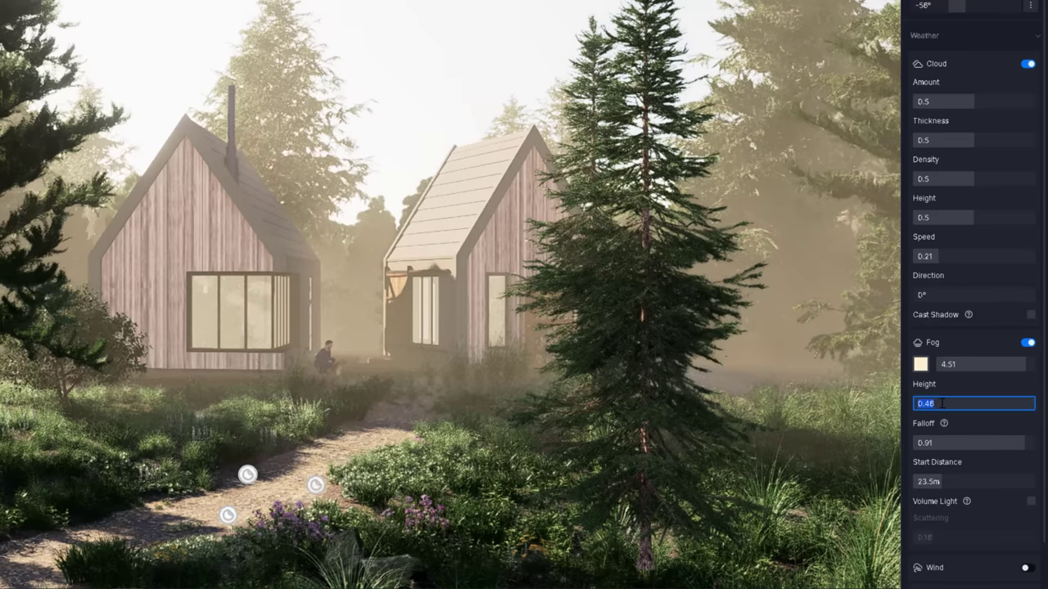
{"action": "key", "text": "ctrl+z"}
{"action": "key", "text": "ctrl+z"}
{"action": "scroll", "coordinate": [955, 365], "scroll_direction": "down", "scroll_amount": 2}
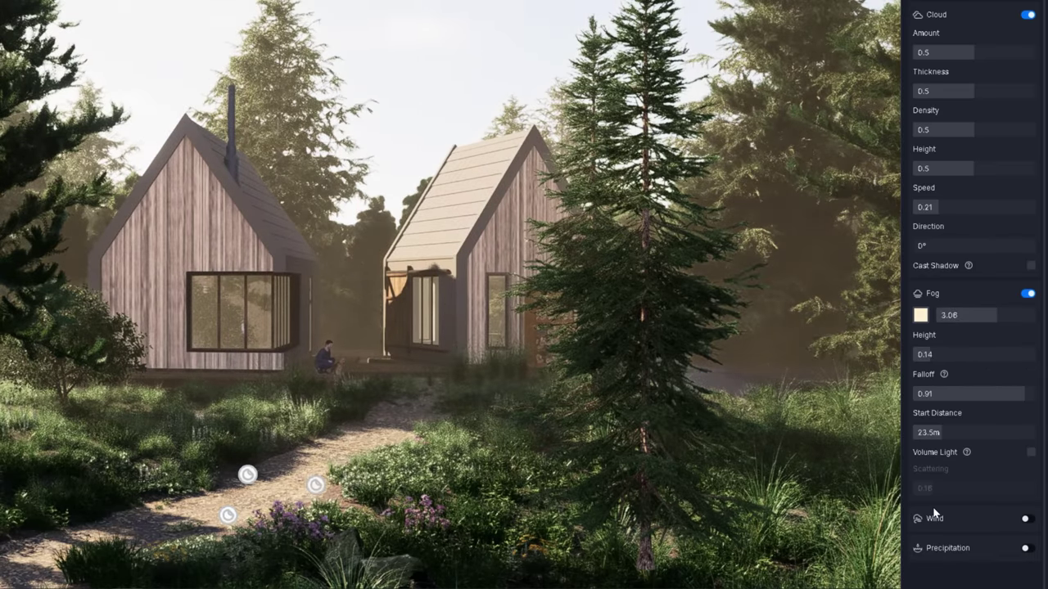
{"action": "left_click", "coordinate": [1027, 548]}
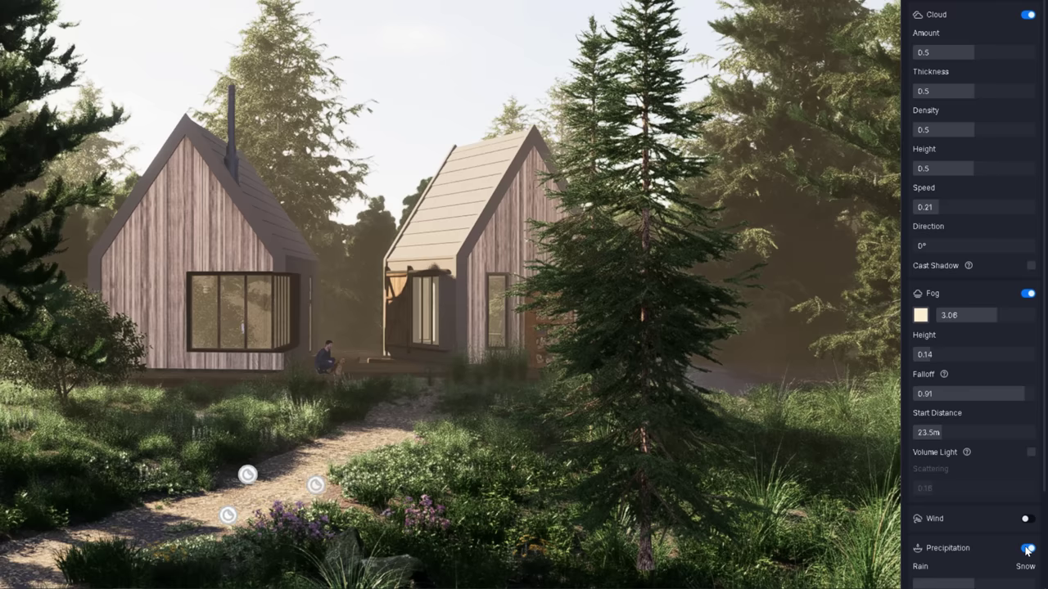
Try rain strength 0.9 with puddle 0.39 then 1, and switch precipitation off again
{"action": "scroll", "coordinate": [976, 548], "scroll_direction": "down", "scroll_amount": 3}
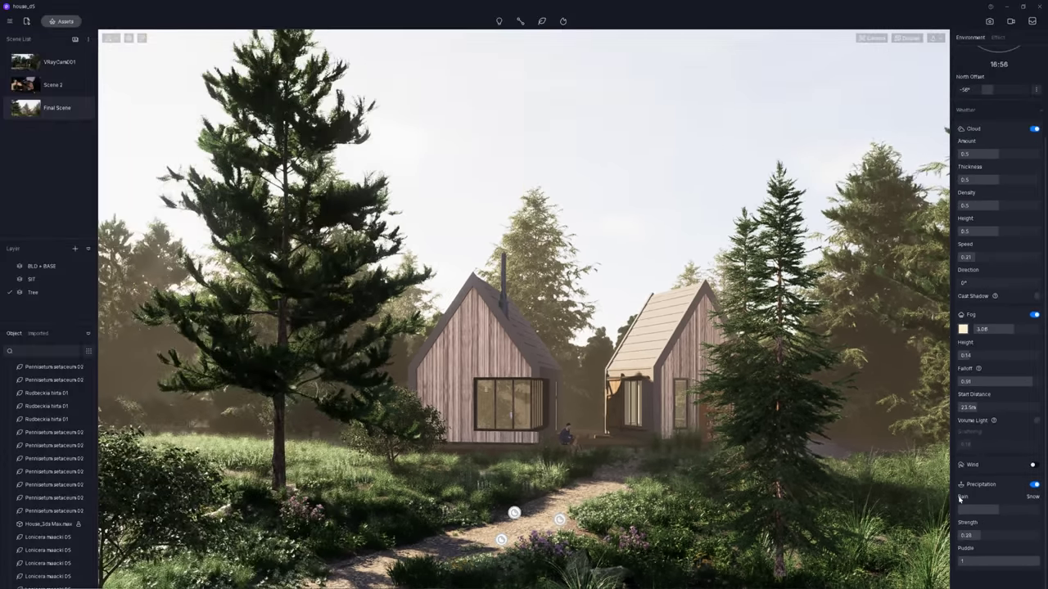
{"action": "left_click_drag", "start_coordinate": [976, 535], "coordinate": [1032, 535]}
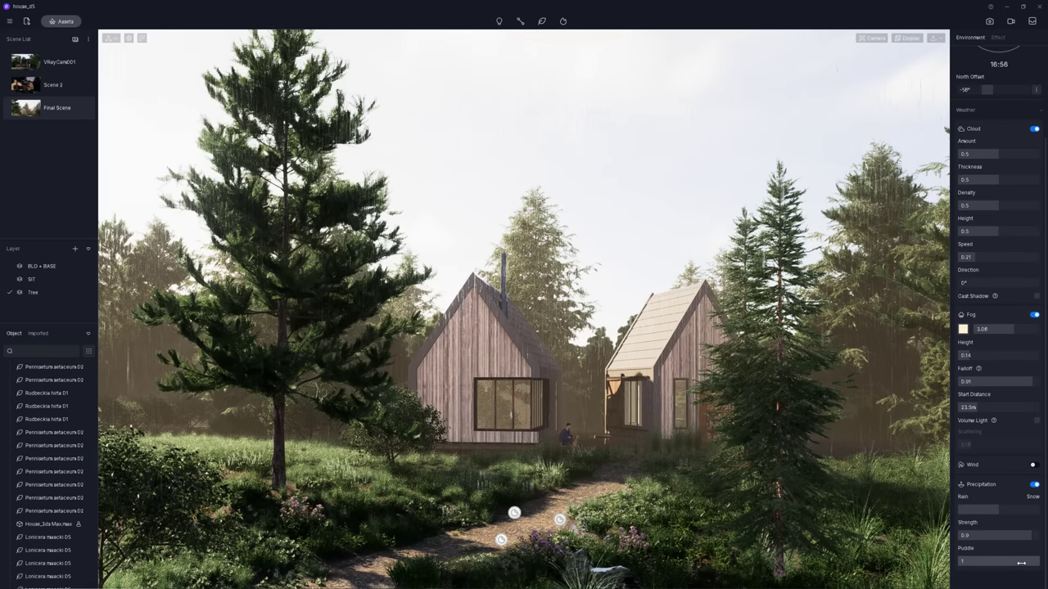
{"action": "left_click_drag", "start_coordinate": [1022, 563], "coordinate": [992, 563]}
{"action": "left_click", "coordinate": [995, 564]}
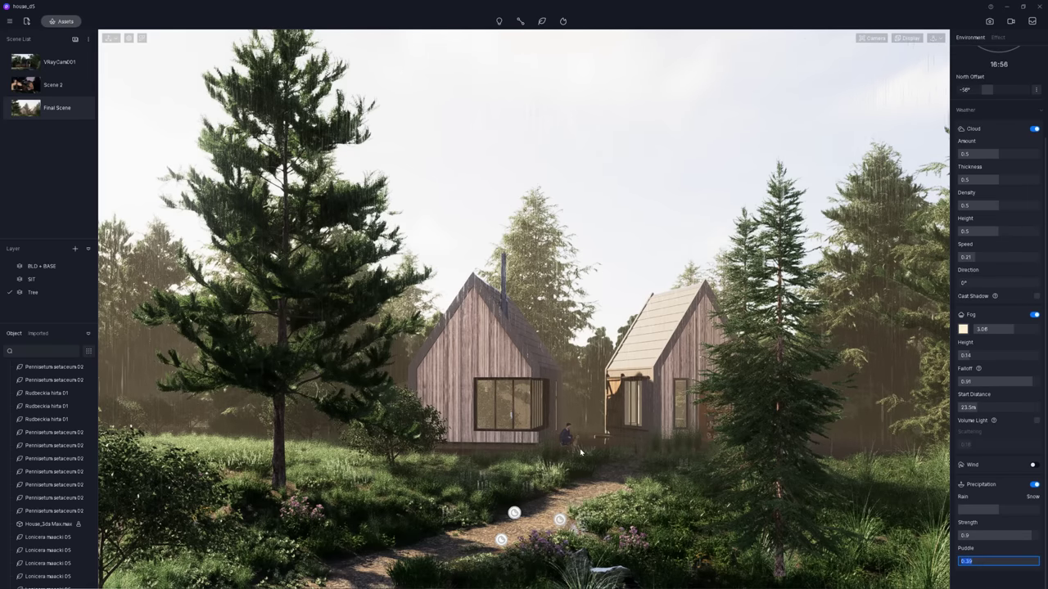
{"action": "scroll", "coordinate": [677, 505], "scroll_direction": "up", "scroll_amount": 3}
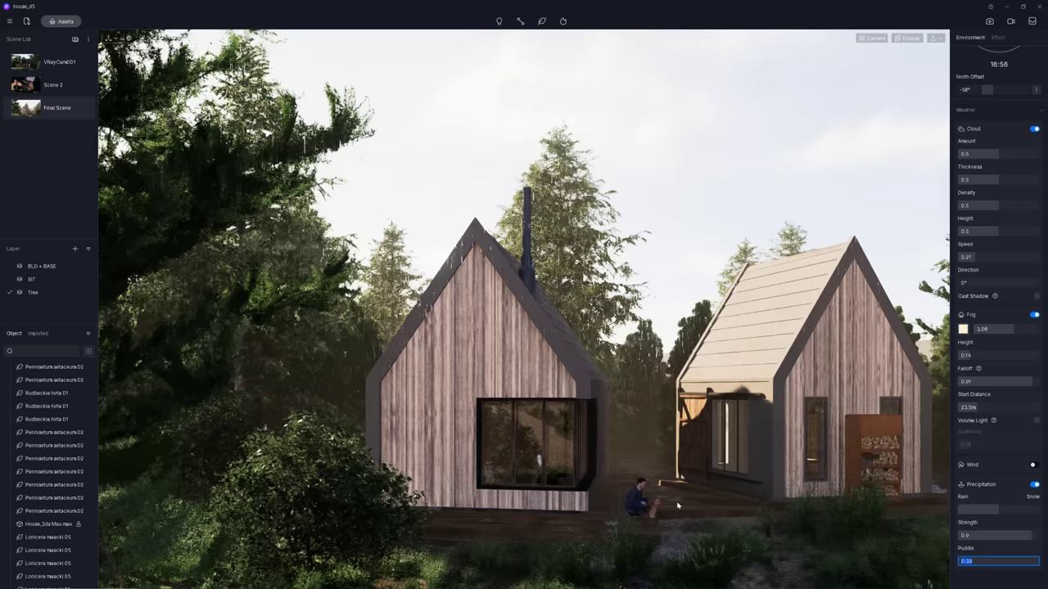
{"action": "scroll", "coordinate": [677, 506], "scroll_direction": "up", "scroll_amount": 4}
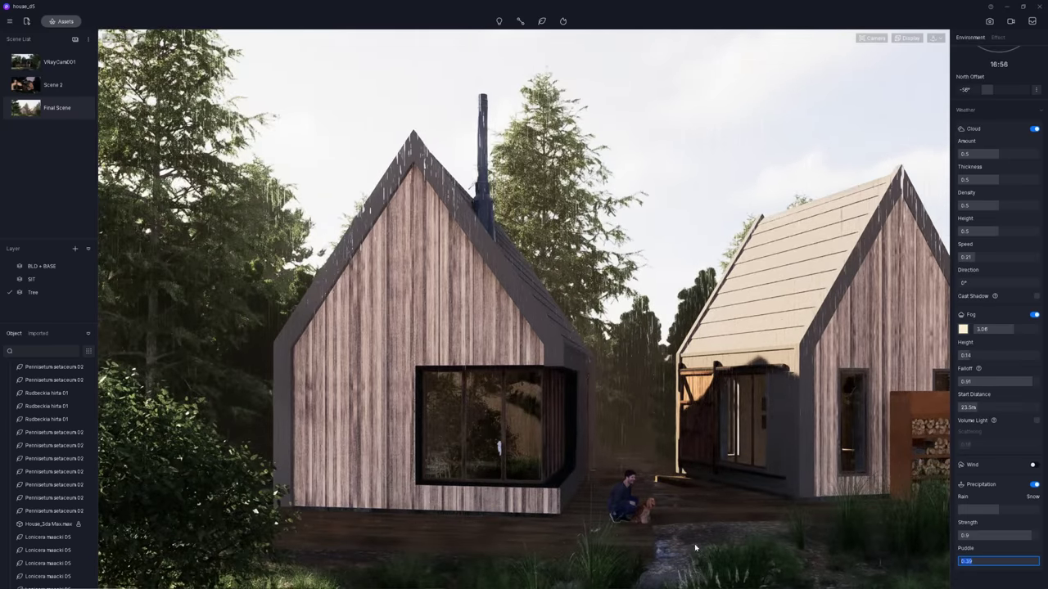
{"action": "type", "text": "1"}
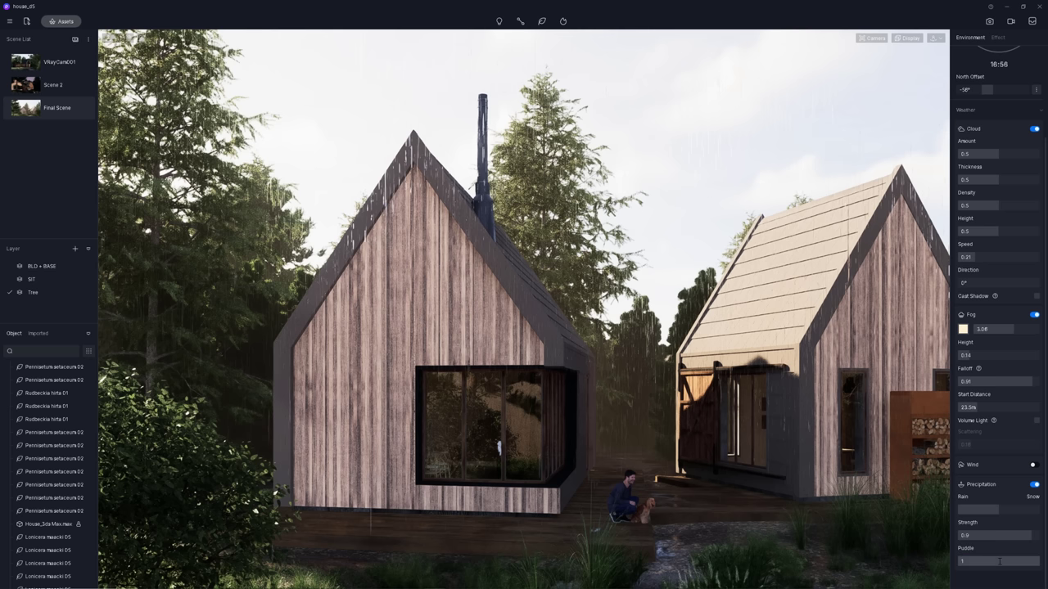
{"action": "left_click", "coordinate": [1034, 484]}
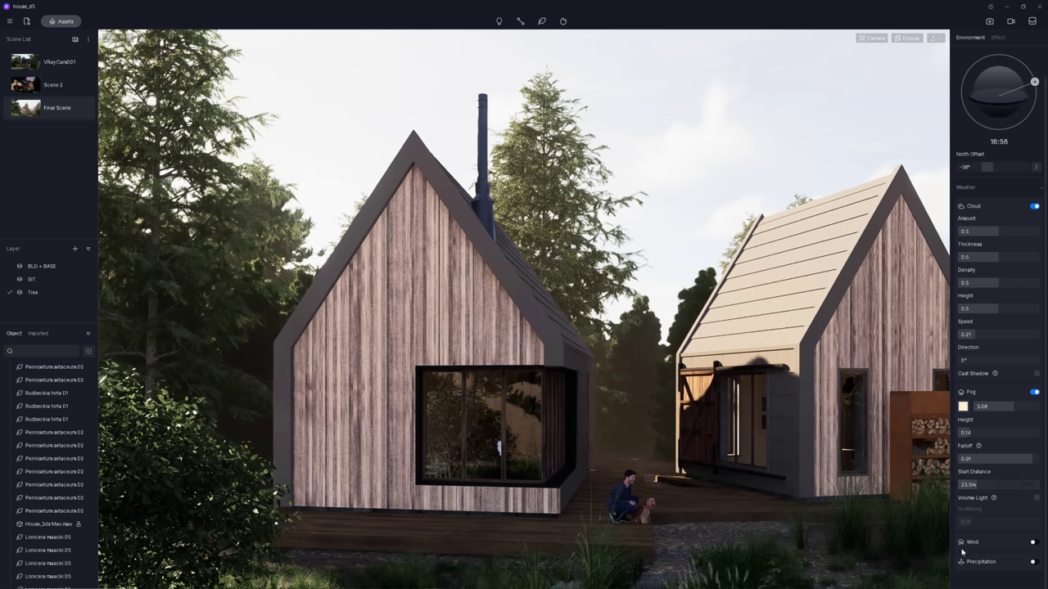
Browse the asset library for the Terminalia mantaly 06 tree, then scroll through the Environment settings
{"action": "left_click", "coordinate": [62, 20]}
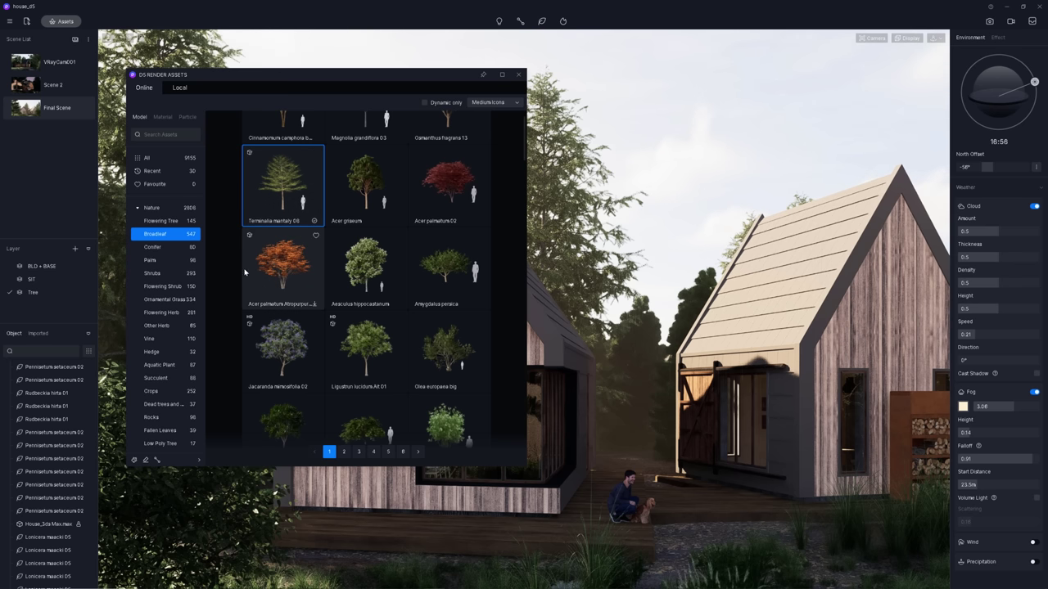
{"action": "scroll", "coordinate": [302, 158], "scroll_direction": "up", "scroll_amount": 1}
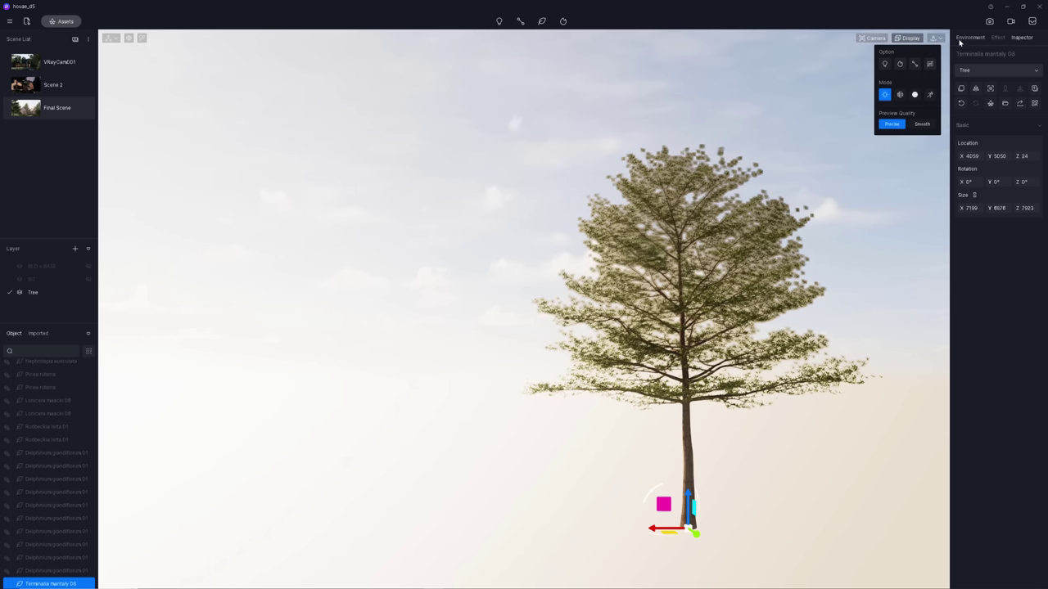
{"action": "left_click", "coordinate": [962, 38]}
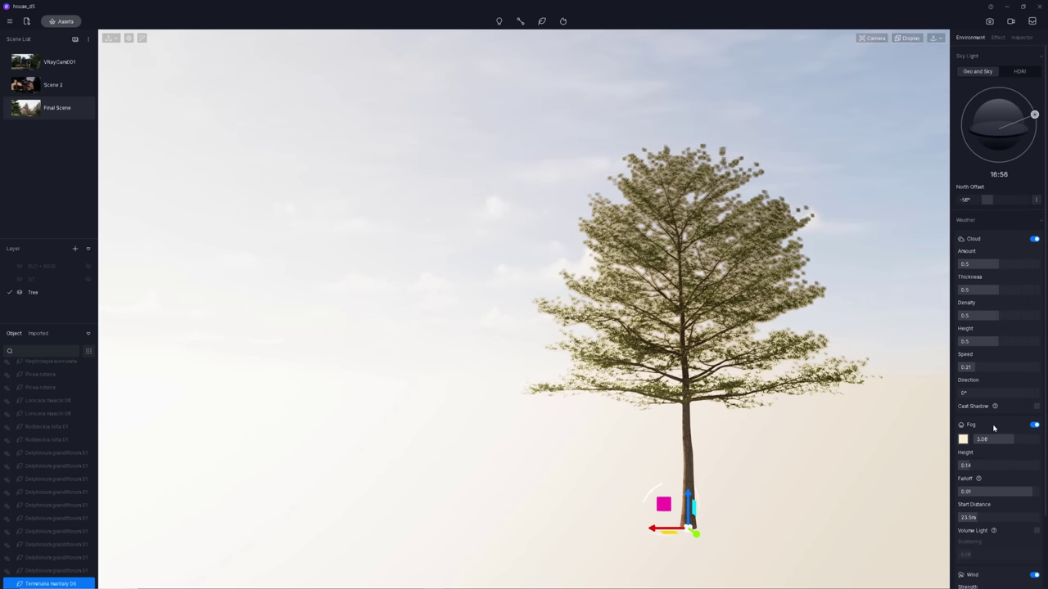
{"action": "scroll", "coordinate": [995, 434], "scroll_direction": "down", "scroll_amount": 1}
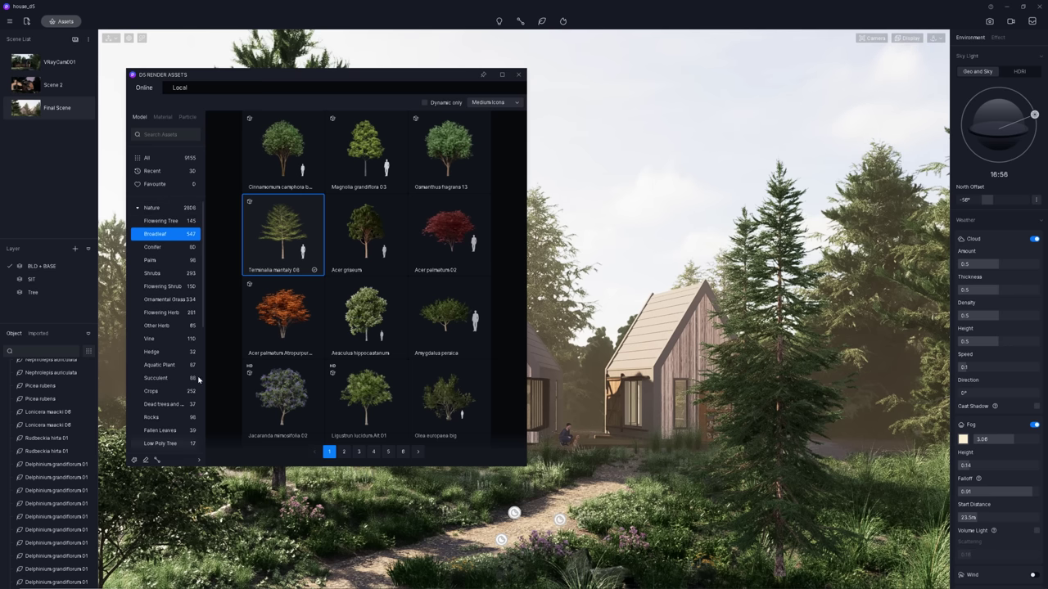
Browse the Nature subcategories: Ornamental Grass, Conifer trees and Hedges
{"action": "left_click", "coordinate": [168, 300]}
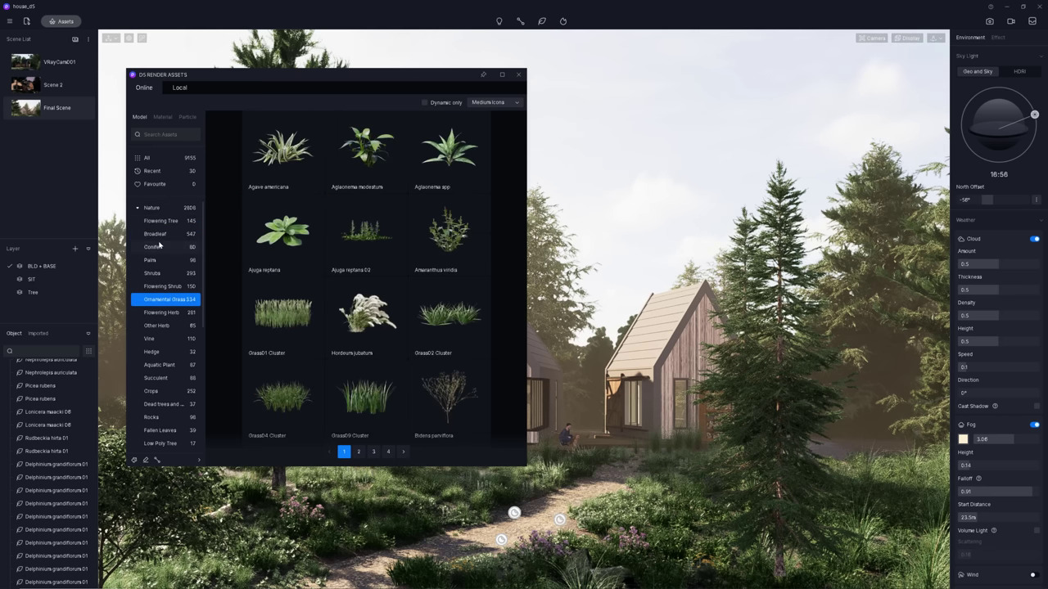
{"action": "left_click", "coordinate": [159, 246]}
{"action": "left_click", "coordinate": [153, 351]}
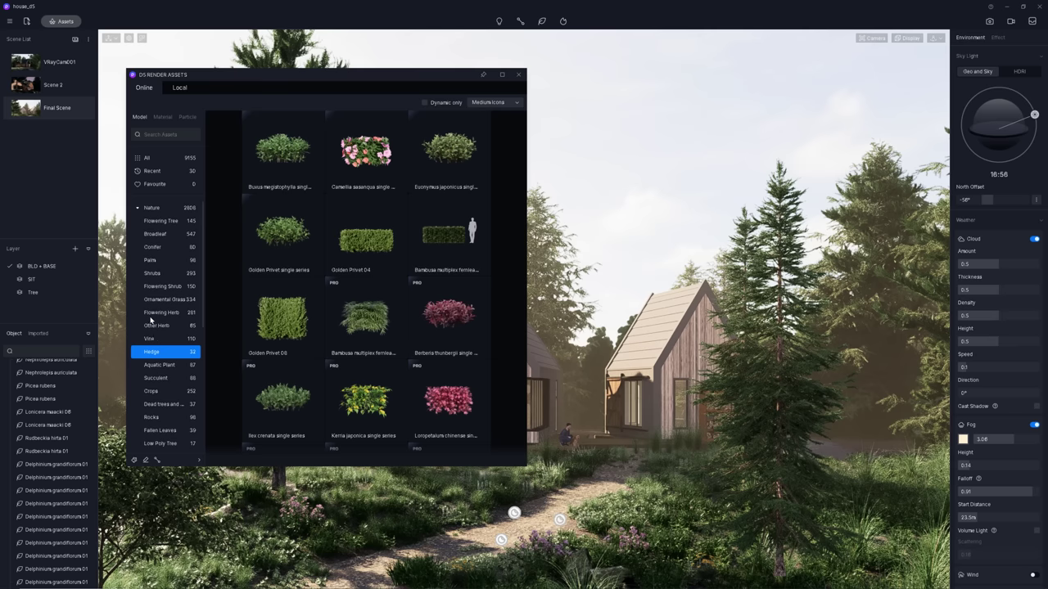
{"action": "left_click", "coordinate": [138, 209]}
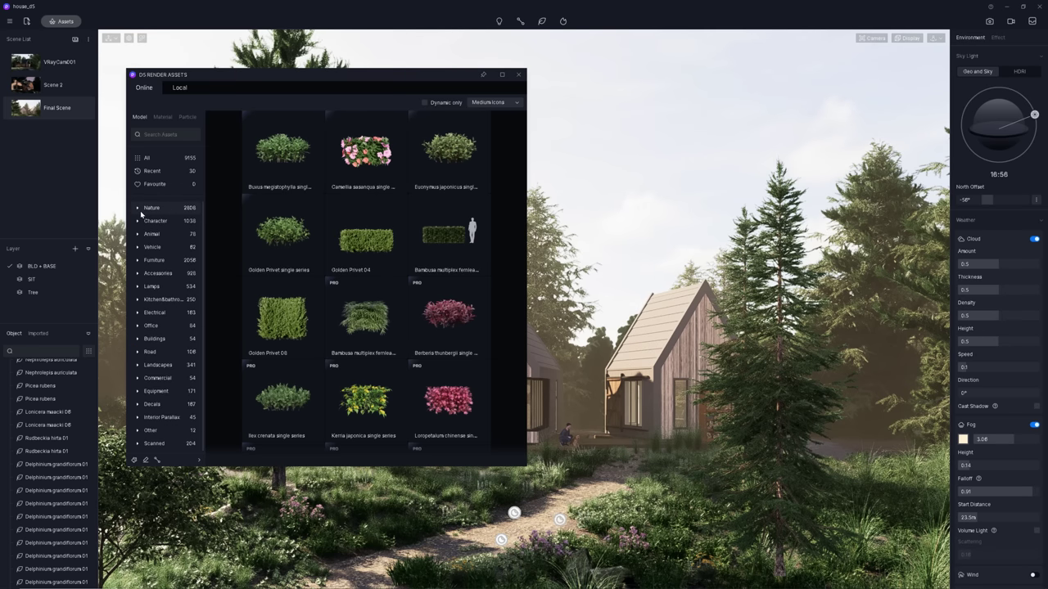
Browse the Character figures: Business, Casual and Sports and Fitness people
{"action": "left_click", "coordinate": [149, 221]}
{"action": "left_click", "coordinate": [163, 235]}
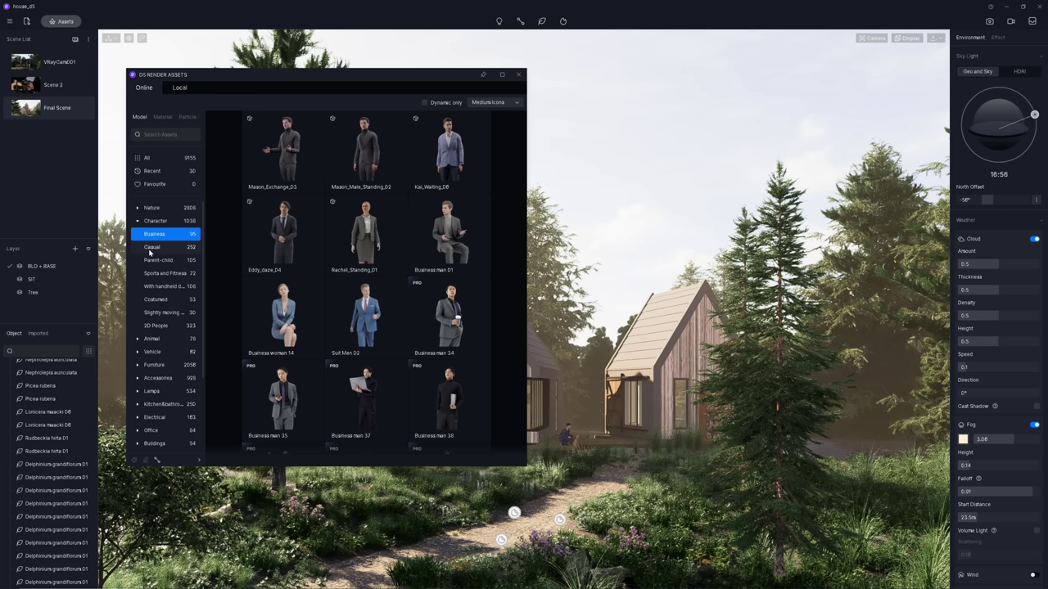
{"action": "left_click", "coordinate": [151, 247]}
{"action": "left_click", "coordinate": [155, 273]}
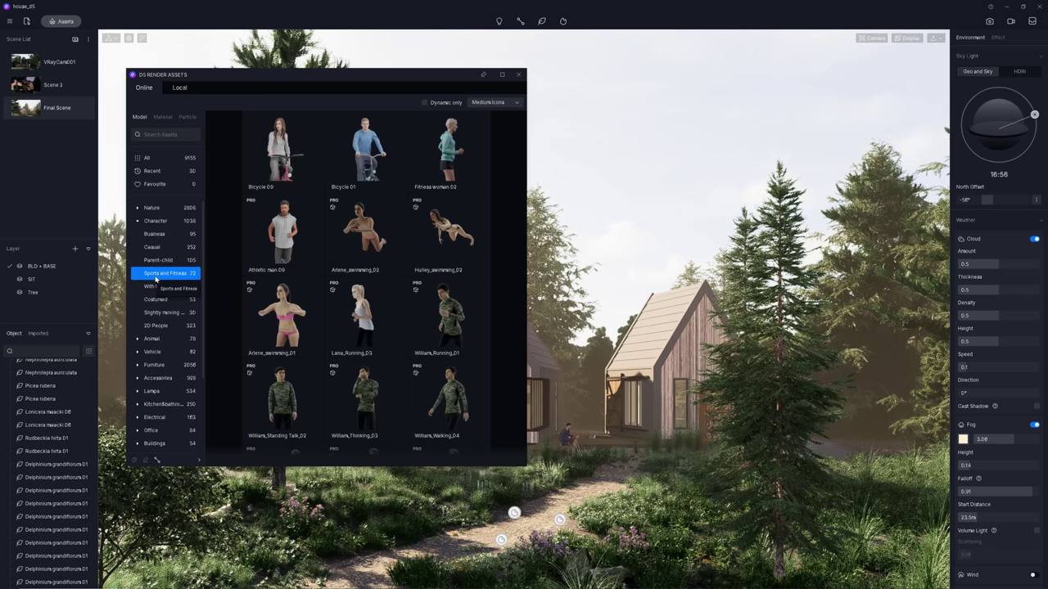
{"action": "left_click", "coordinate": [139, 221]}
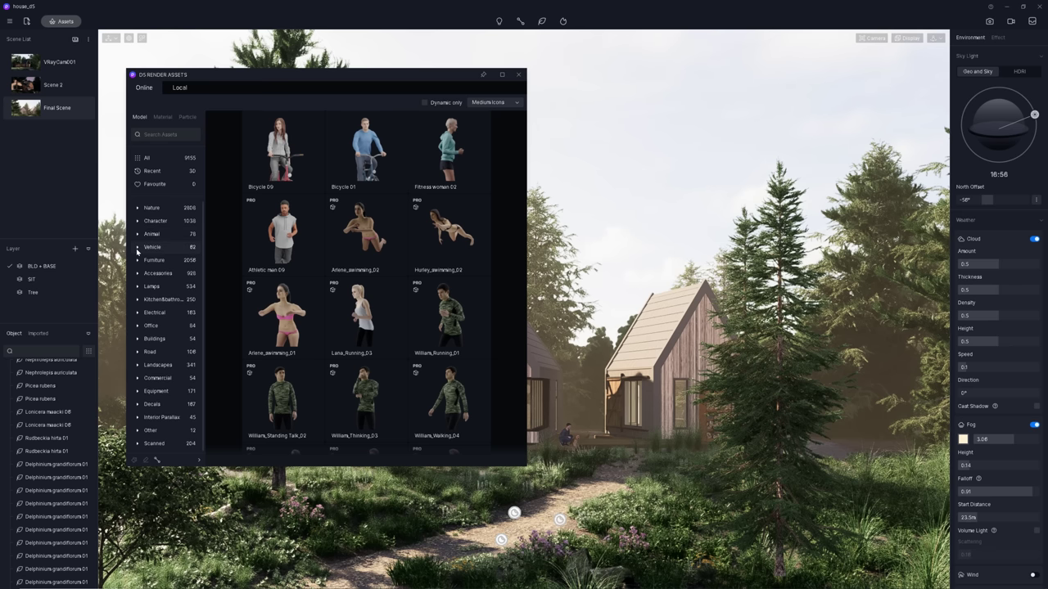
Browse the Vehicle category's Small-sized and Special Vehicle models
{"action": "left_click", "coordinate": [138, 248]}
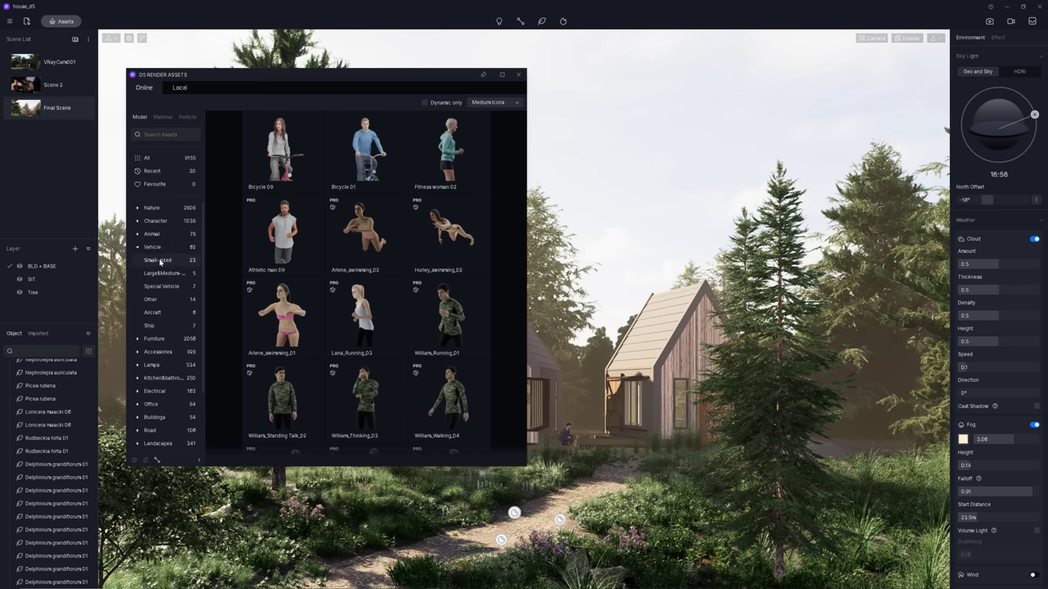
{"action": "left_click", "coordinate": [158, 260]}
{"action": "left_click", "coordinate": [146, 288]}
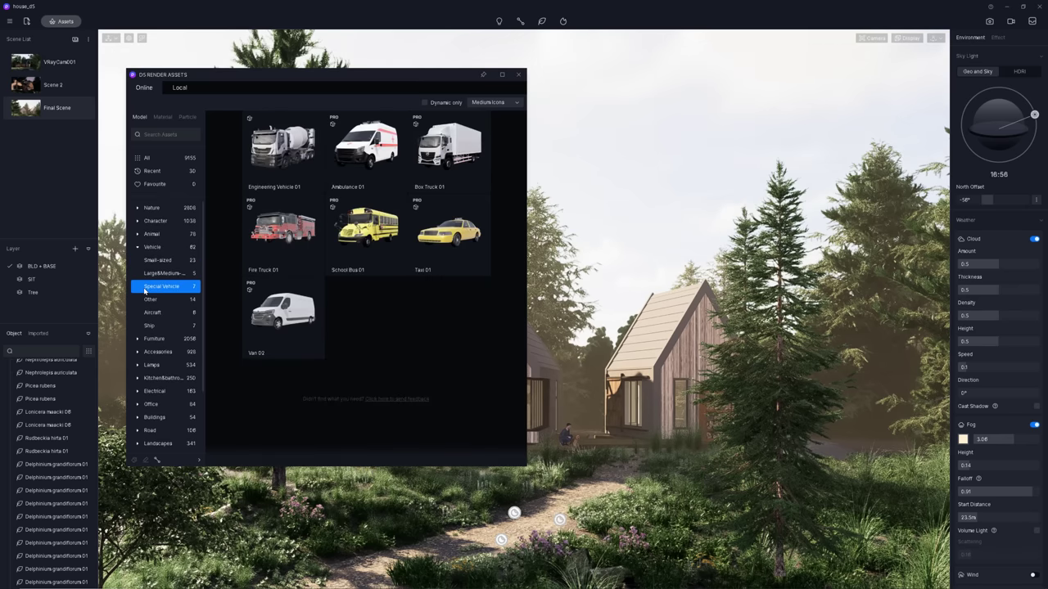
{"action": "left_click", "coordinate": [140, 248]}
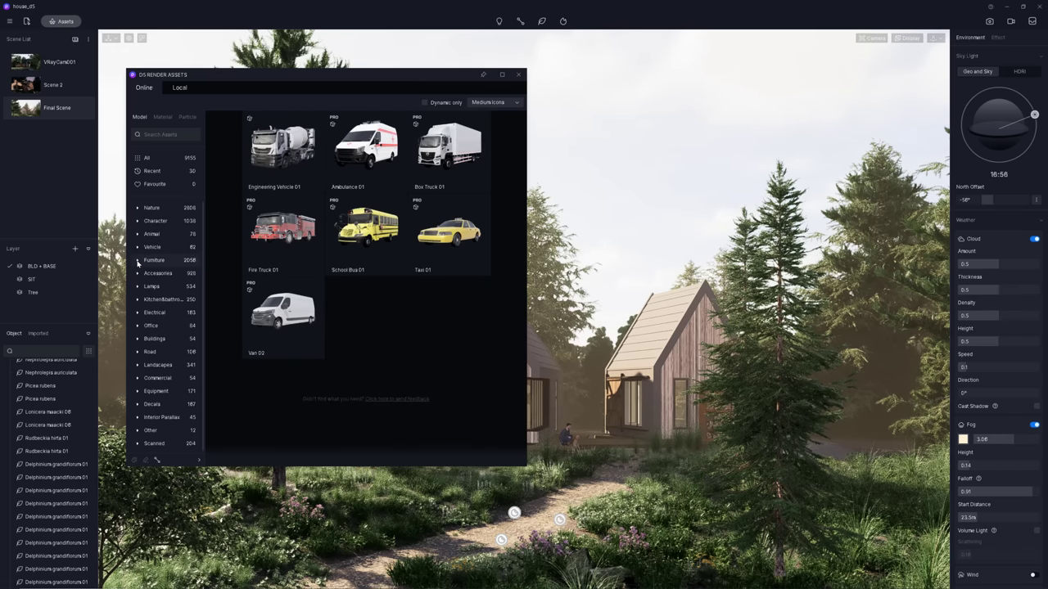
Browse the Furniture subcategories: Sofa, Table and Beds
{"action": "left_click", "coordinate": [138, 261]}
{"action": "left_click", "coordinate": [156, 275]}
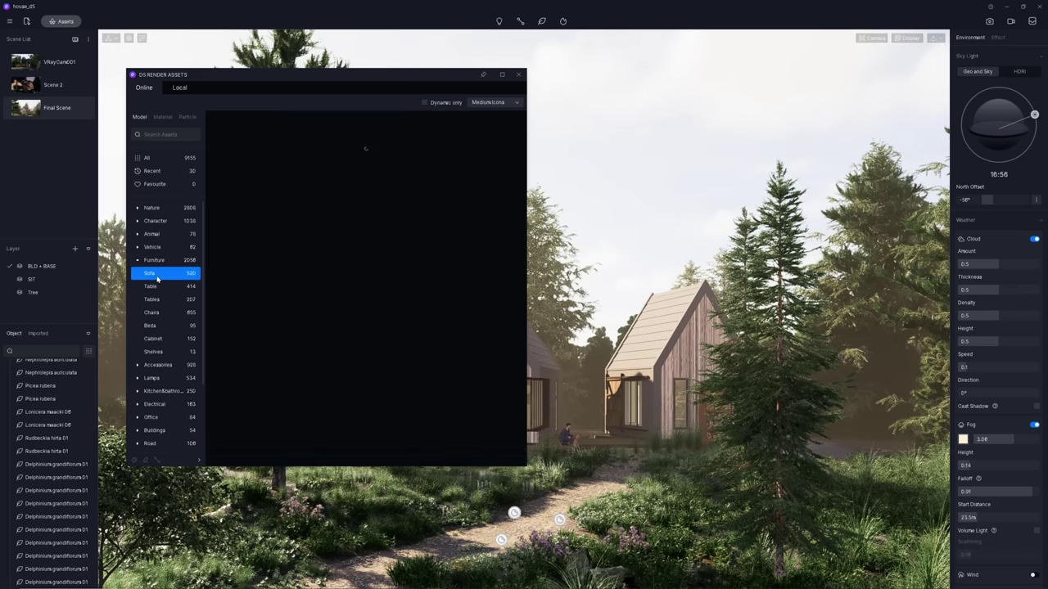
{"action": "left_click", "coordinate": [158, 287]}
{"action": "left_click", "coordinate": [151, 326]}
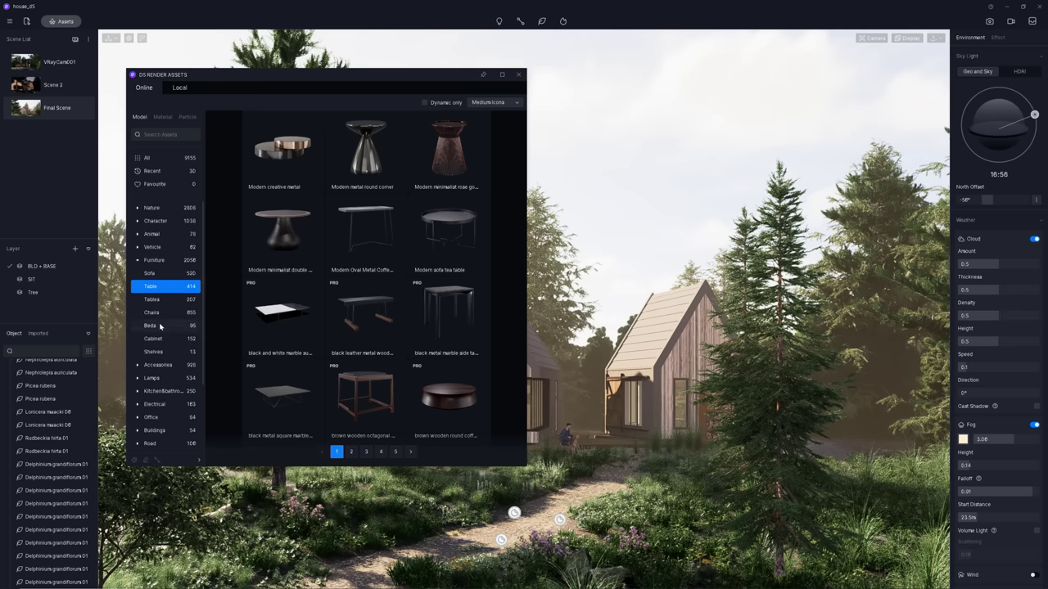
{"action": "left_click", "coordinate": [137, 260]}
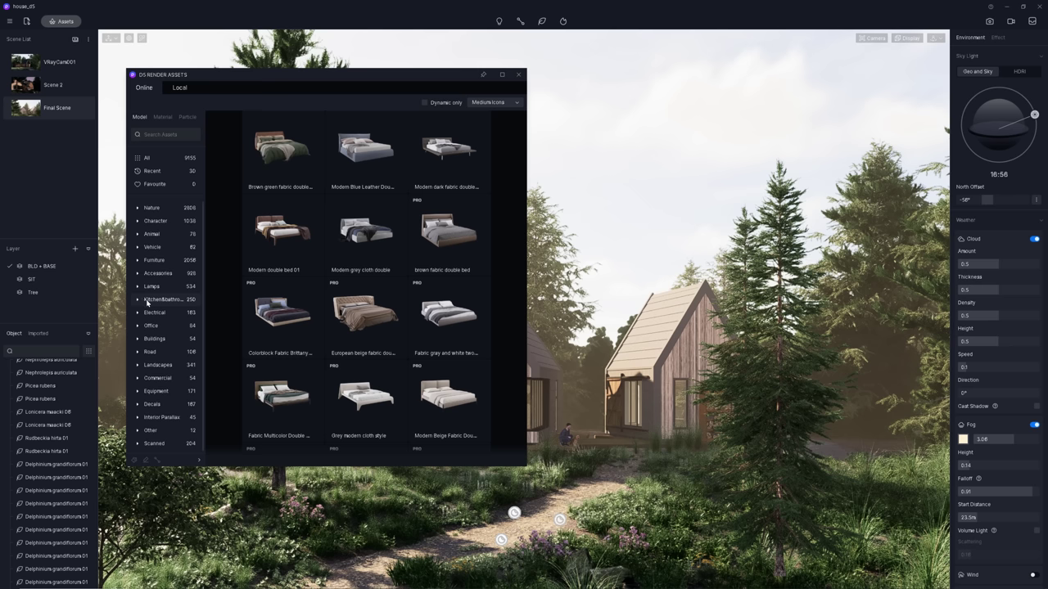
Browse the residential and commercial Buildings assets
{"action": "left_click", "coordinate": [138, 341]}
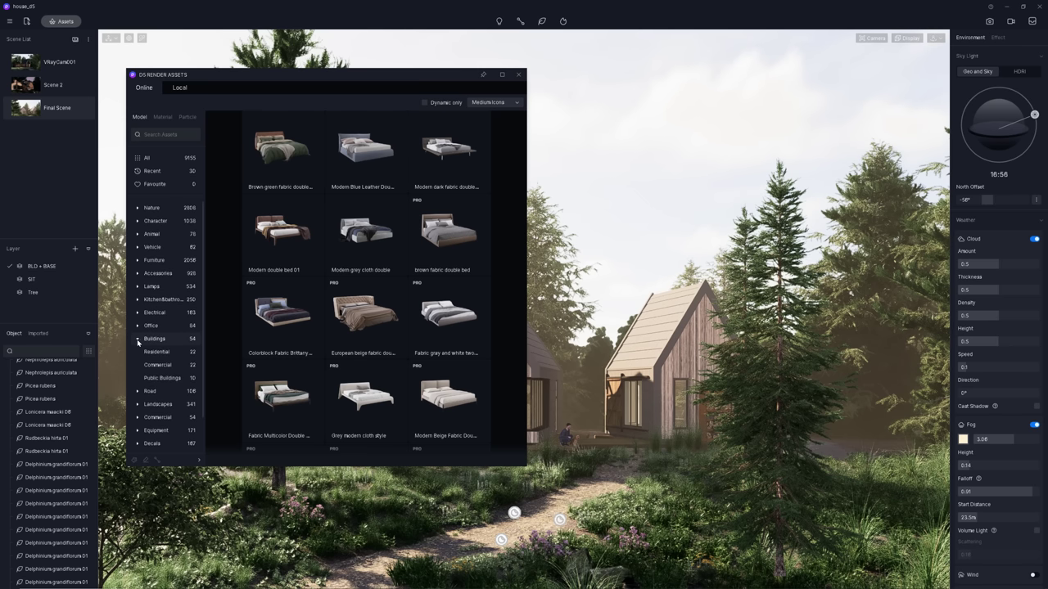
{"action": "left_click", "coordinate": [156, 351]}
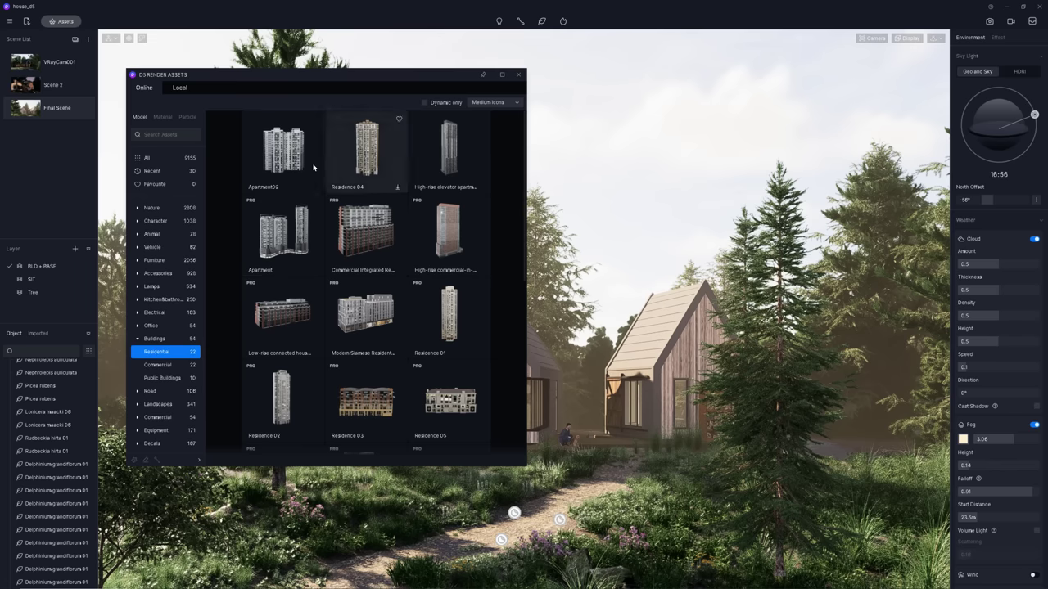
{"action": "left_click", "coordinate": [164, 366]}
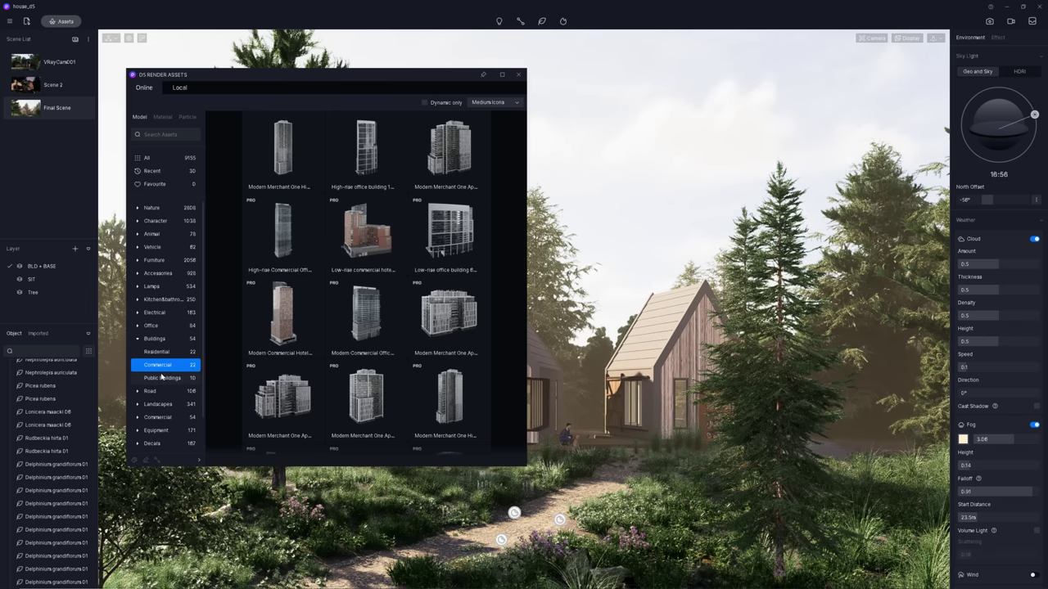
{"action": "left_click", "coordinate": [138, 340]}
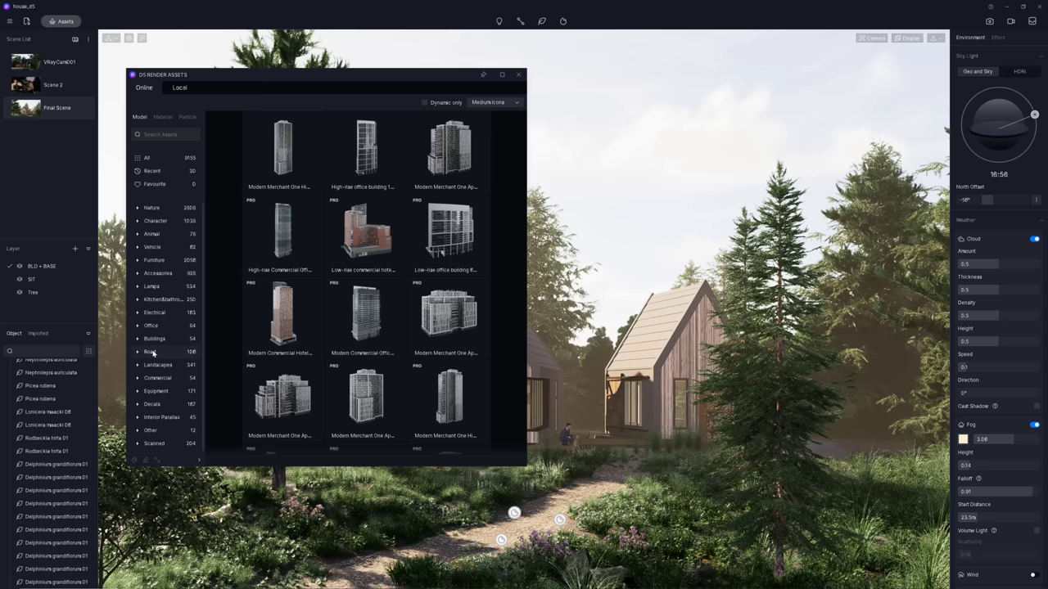
Browse all Decals, then the Fallen Leaves decals
{"action": "left_click", "coordinate": [159, 406]}
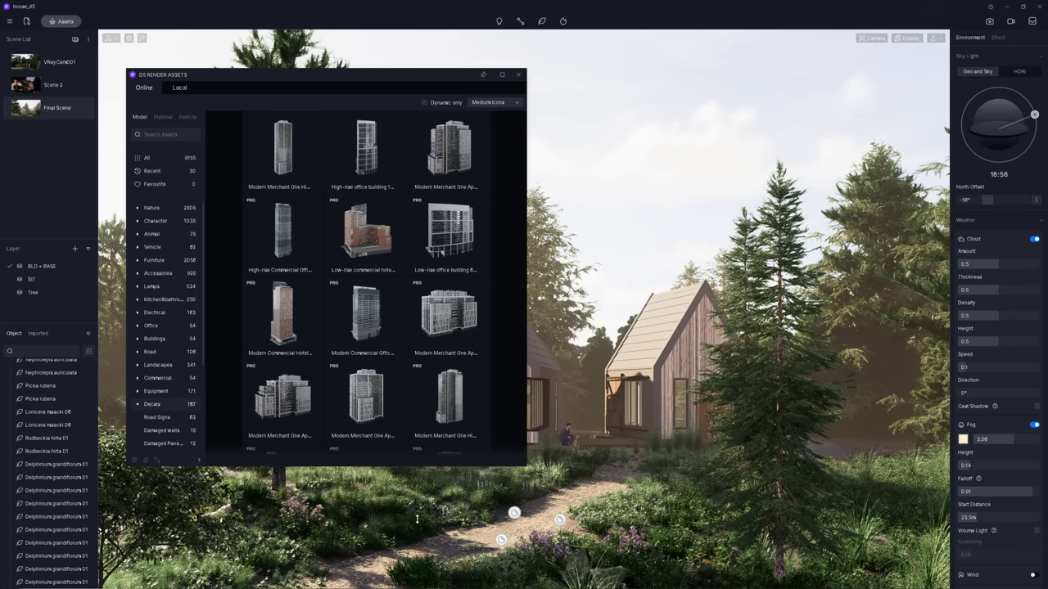
{"action": "left_click", "coordinate": [163, 405]}
{"action": "scroll", "coordinate": [165, 401], "scroll_direction": "down", "scroll_amount": 3}
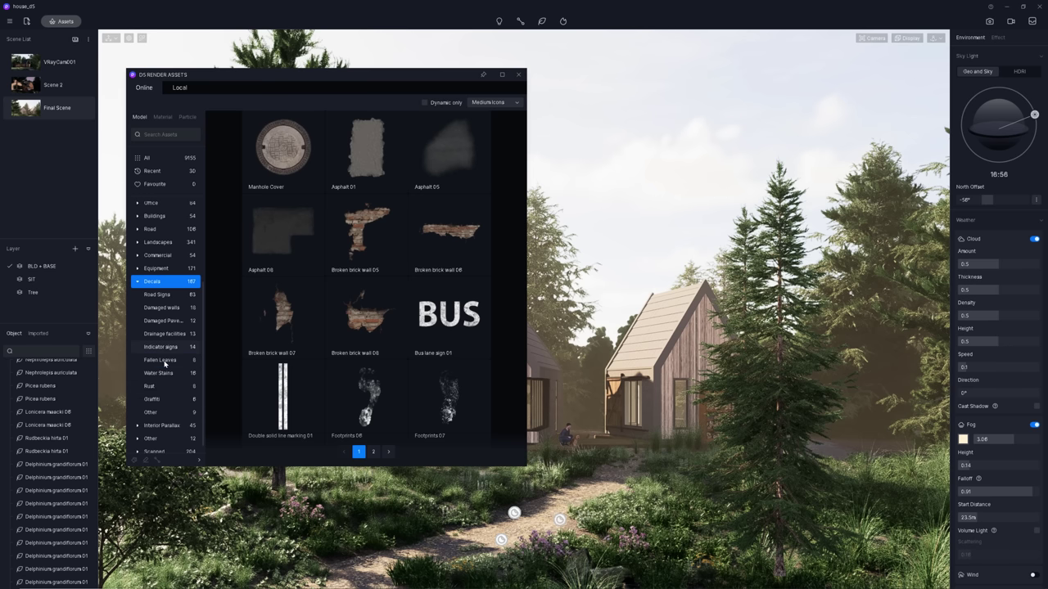
{"action": "left_click", "coordinate": [165, 363]}
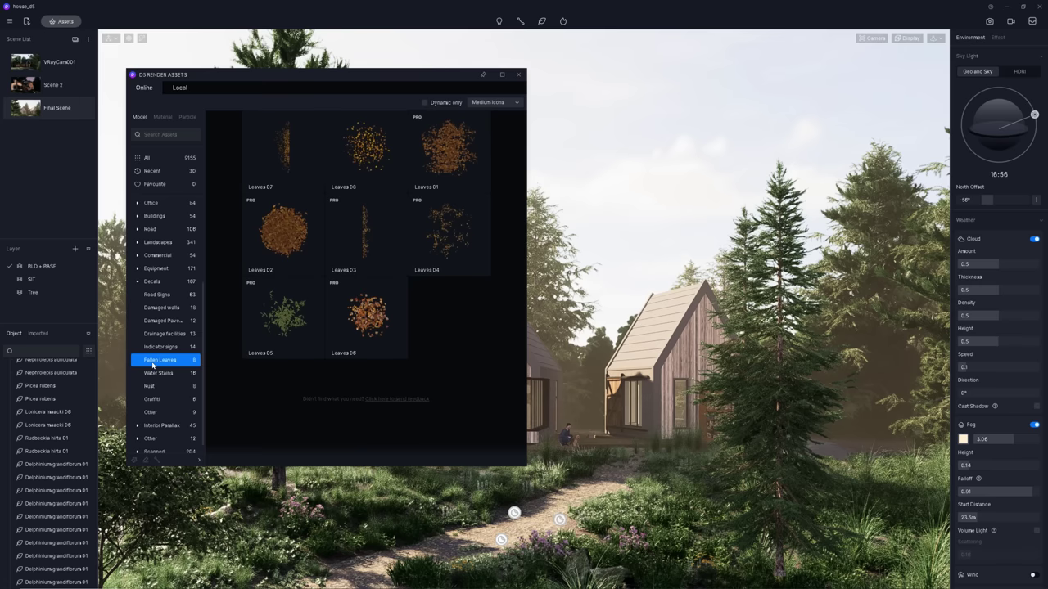
{"action": "left_click", "coordinate": [138, 281]}
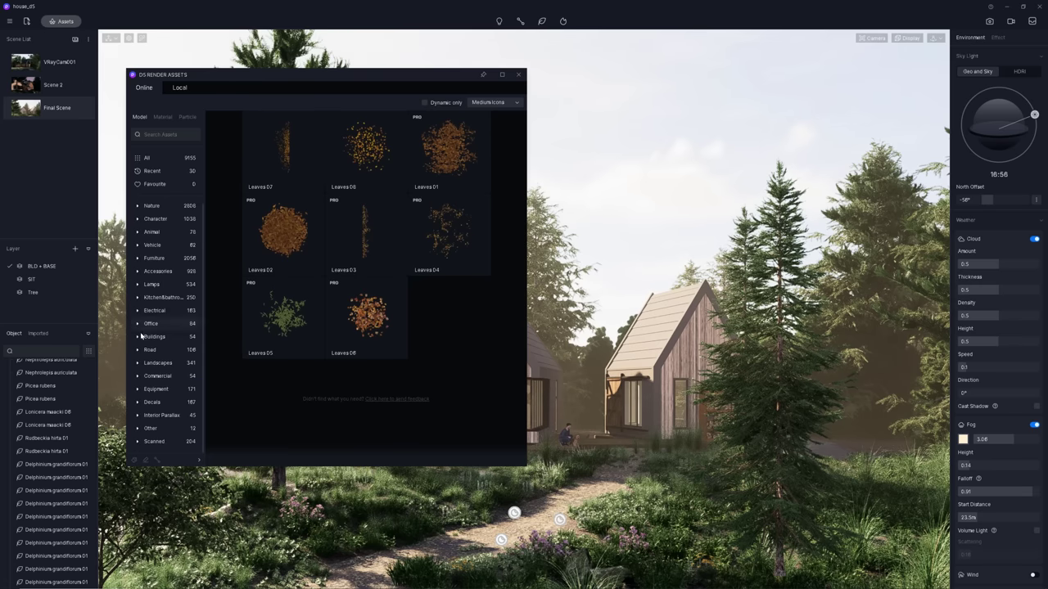
Open Interior Parallax › Commercial and download Indoor office 01
{"action": "left_click", "coordinate": [153, 415]}
{"action": "left_click", "coordinate": [156, 402]}
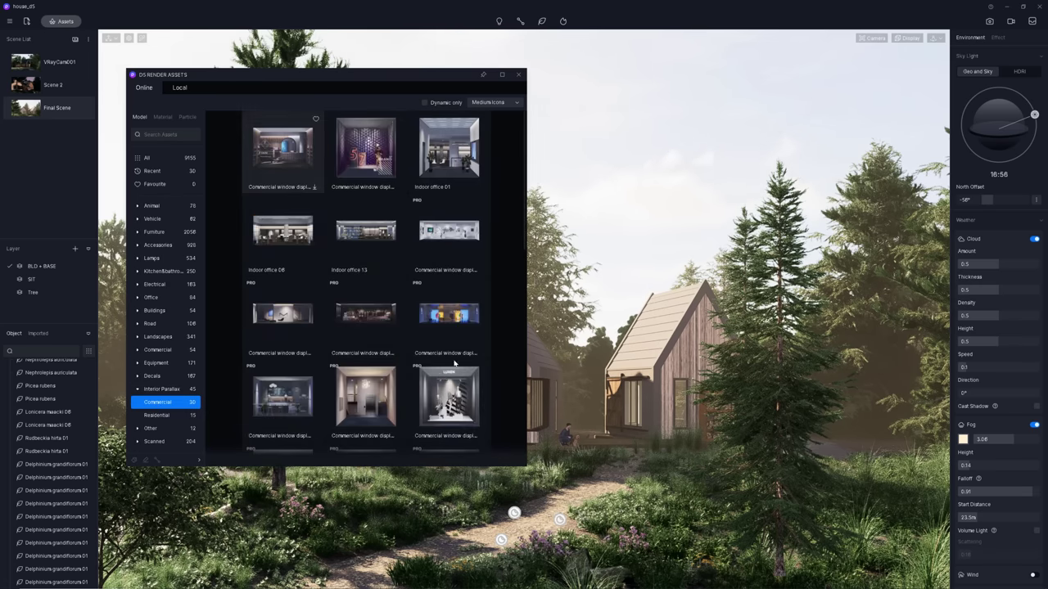
{"action": "left_click", "coordinate": [434, 164]}
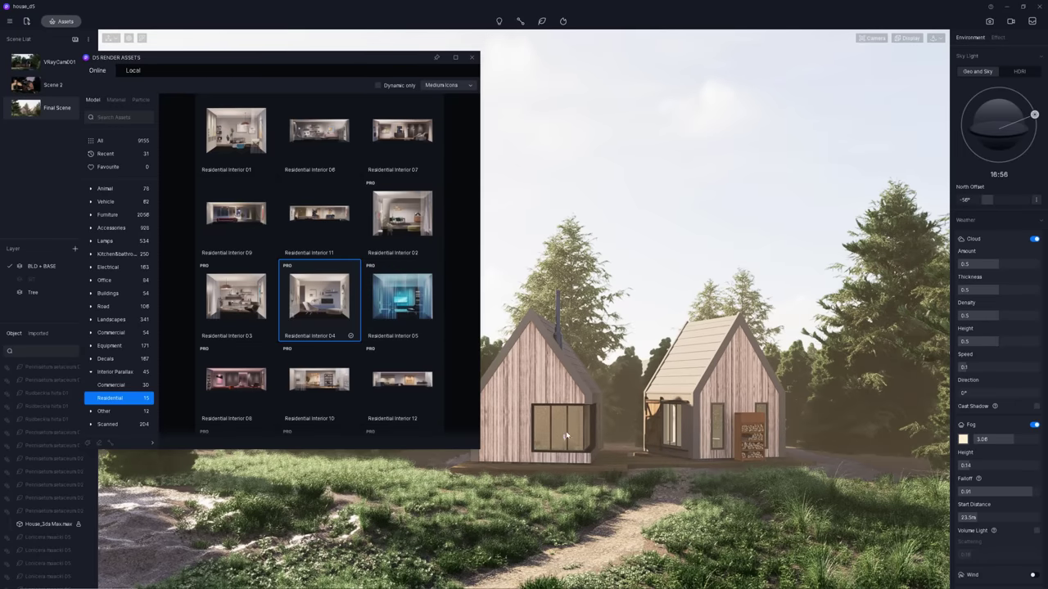
Place Residential Interior 04 in the left cabin window, drop it to the floor, and tweak its height and lighting
{"action": "left_click", "coordinate": [559, 427]}
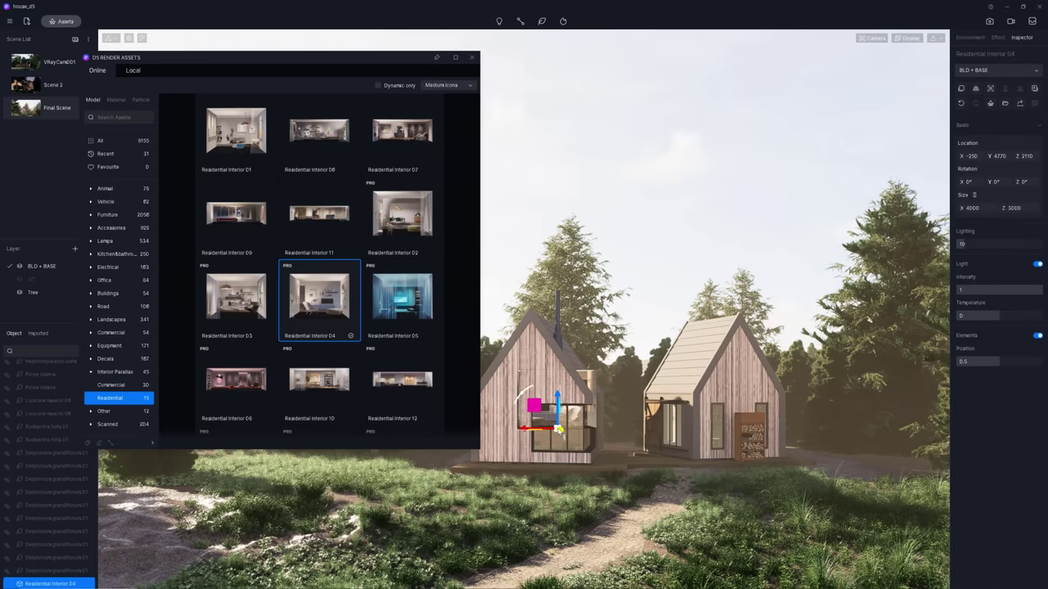
{"action": "right_click", "coordinate": [47, 584]}
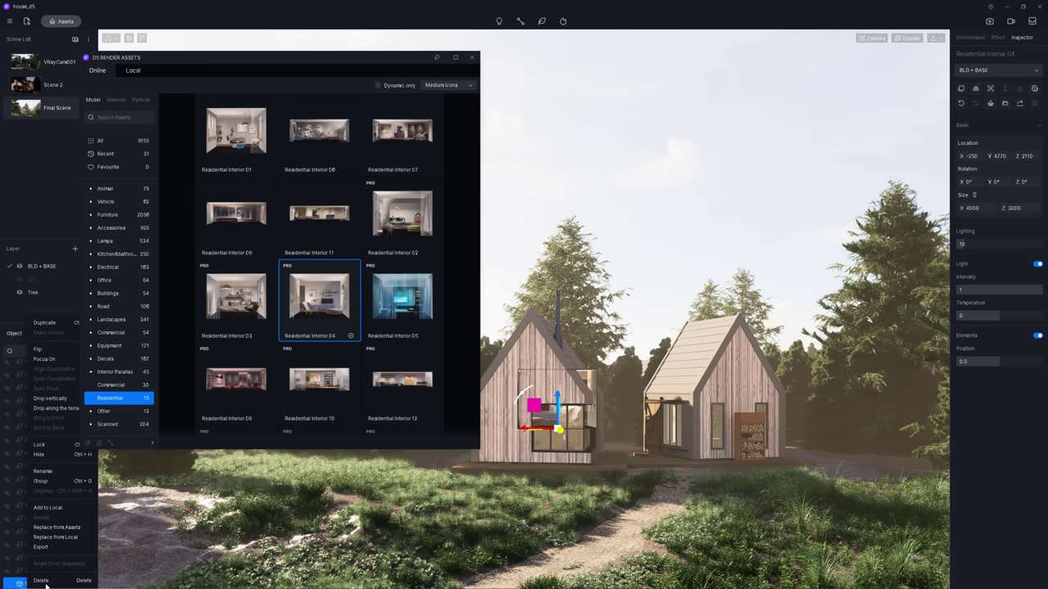
{"action": "left_click", "coordinate": [49, 399]}
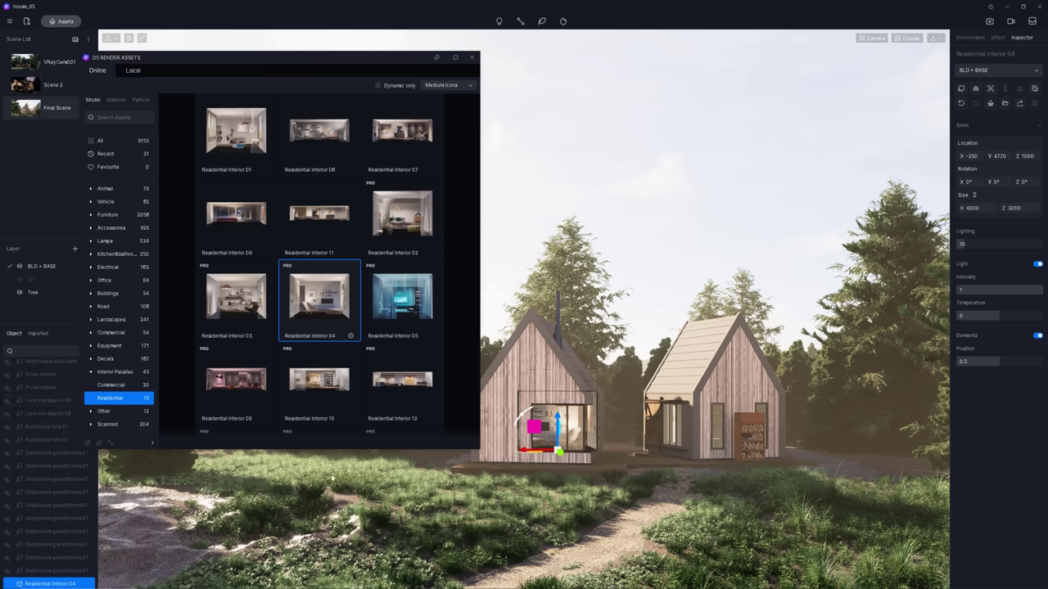
{"action": "left_click_drag", "start_coordinate": [1020, 157], "coordinate": [1031, 157]}
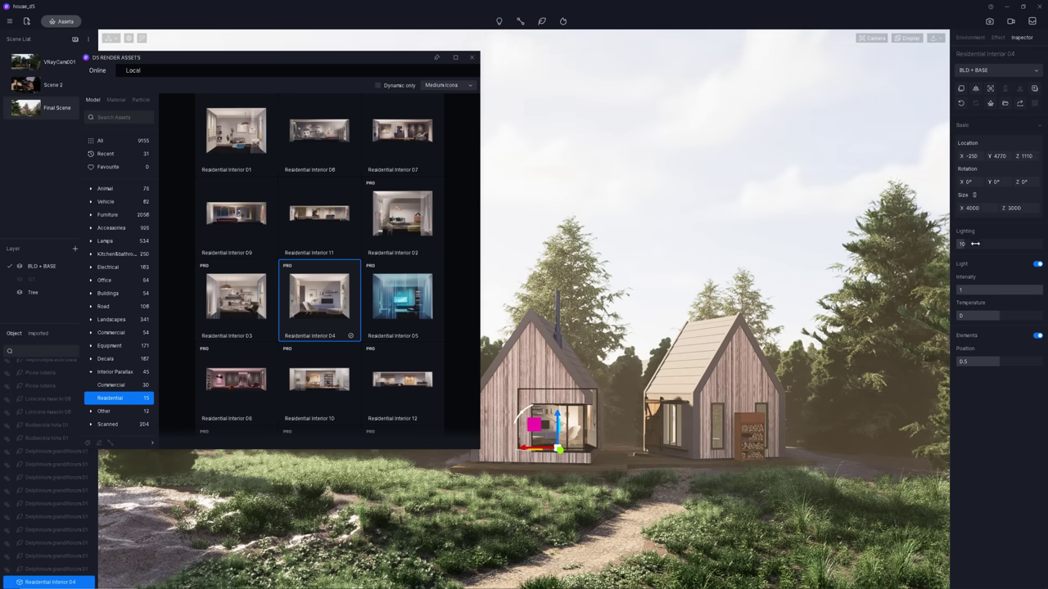
{"action": "mouse_move", "coordinate": [975, 243]}
{"action": "left_mouse_down"}
{"action": "mouse_move", "coordinate": [1006, 246]}
{"action": "mouse_move", "coordinate": [960, 245]}
{"action": "left_mouse_up"}
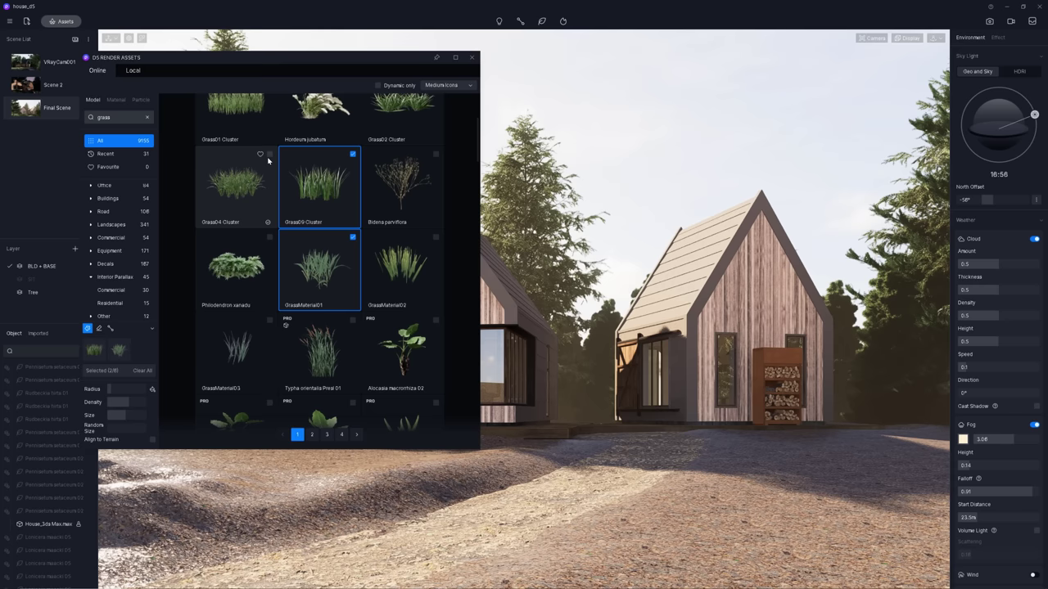
Add Grass04 Cluster to the scatter set and brush grass across the ground and gravel before the right cabin
{"action": "left_click", "coordinate": [270, 155]}
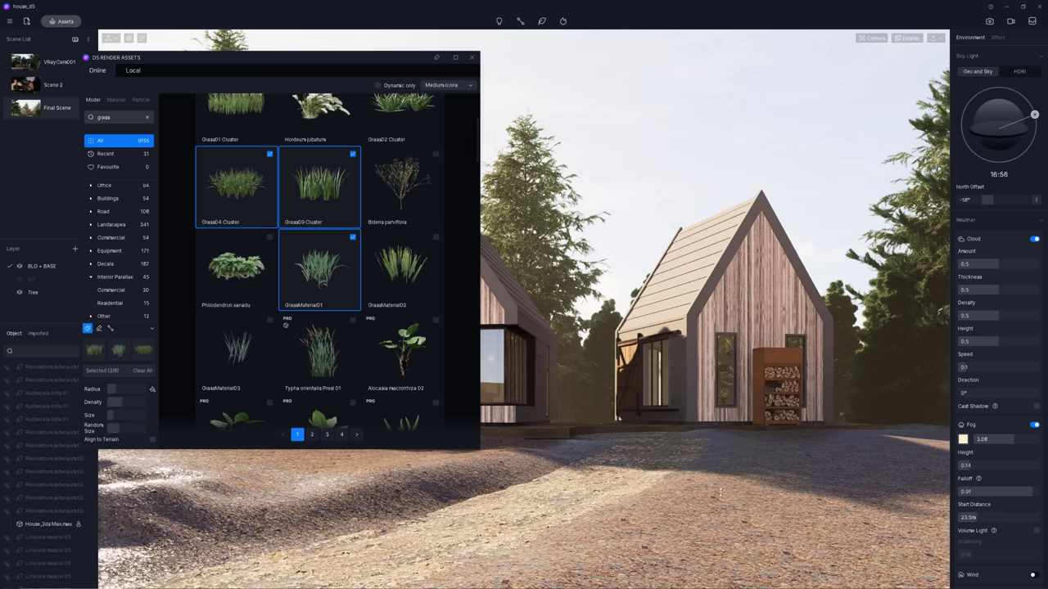
{"action": "mouse_move", "coordinate": [725, 461]}
{"action": "left_mouse_down"}
{"action": "mouse_move", "coordinate": [783, 510]}
{"action": "mouse_move", "coordinate": [701, 565]}
{"action": "mouse_move", "coordinate": [612, 540]}
{"action": "left_mouse_up"}
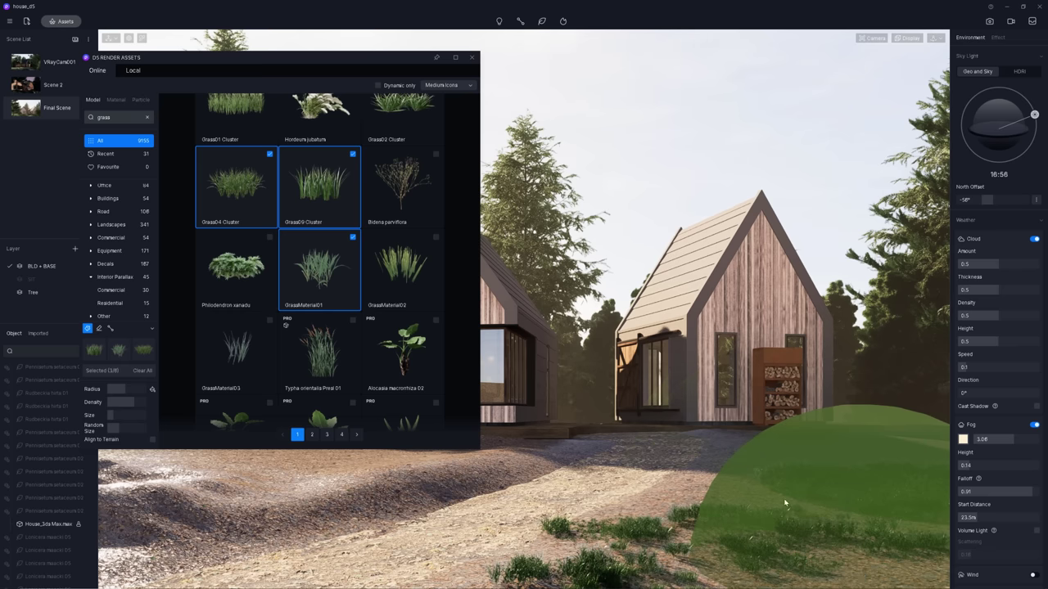
{"action": "mouse_move", "coordinate": [784, 504]}
{"action": "left_mouse_down"}
{"action": "mouse_move", "coordinate": [841, 491]}
{"action": "mouse_move", "coordinate": [690, 451]}
{"action": "left_mouse_up"}
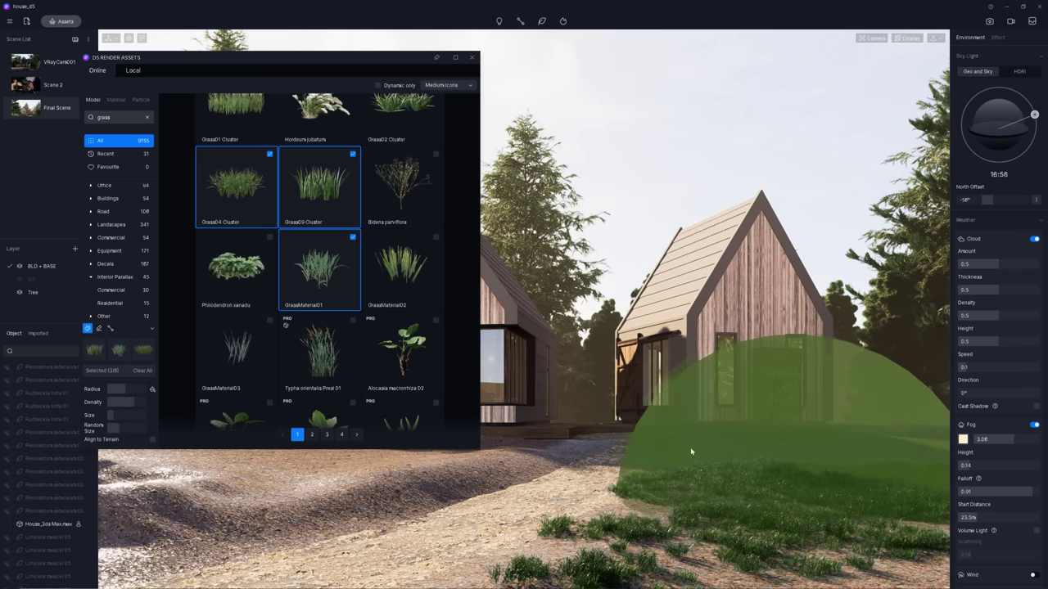
Erase a few grass clumps near the gravel edge and deselect the three chosen grass assets
{"action": "left_click", "coordinate": [99, 330]}
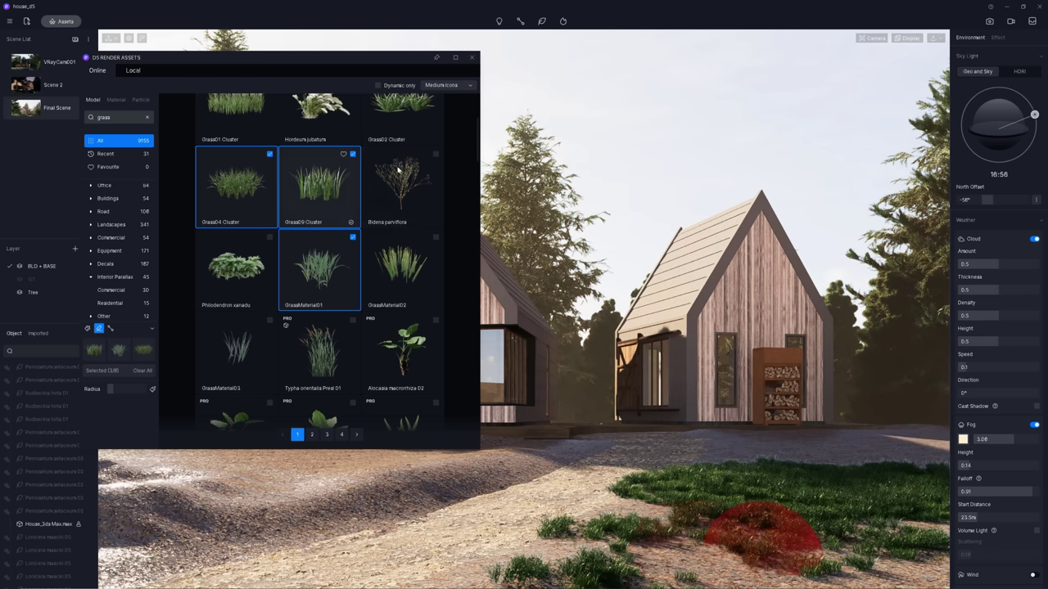
{"action": "left_click", "coordinate": [353, 237]}
{"action": "left_click", "coordinate": [353, 154]}
{"action": "left_click", "coordinate": [269, 153]}
Clear the grass search and choose Golden Privet 04 from Nature > Hedge with the path brush
{"action": "left_click", "coordinate": [147, 118]}
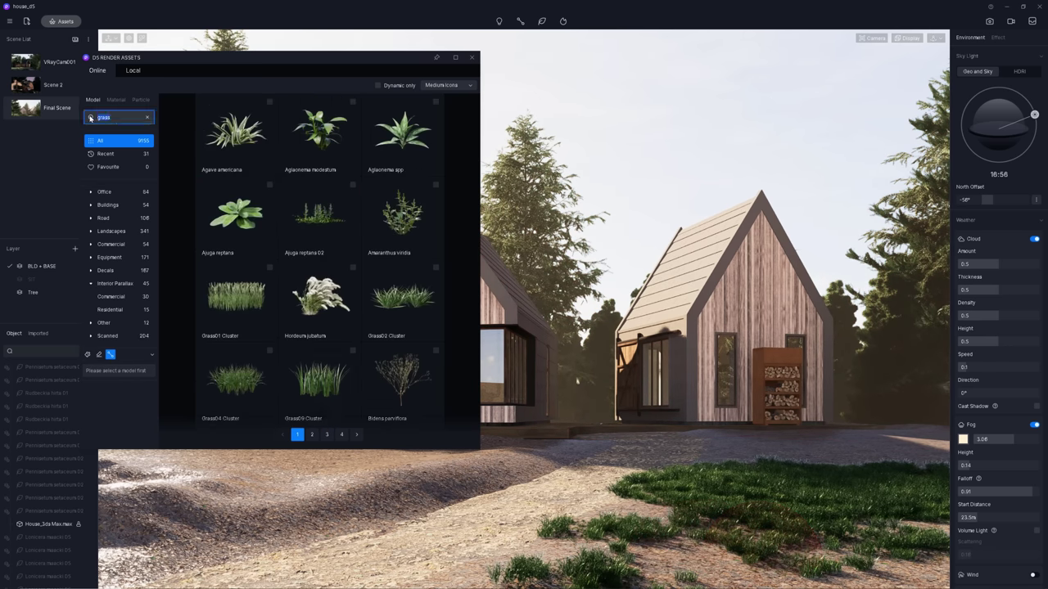
{"action": "scroll", "coordinate": [117, 184], "scroll_direction": "up", "scroll_amount": 1}
{"action": "left_click", "coordinate": [105, 189]}
{"action": "left_click", "coordinate": [104, 334]}
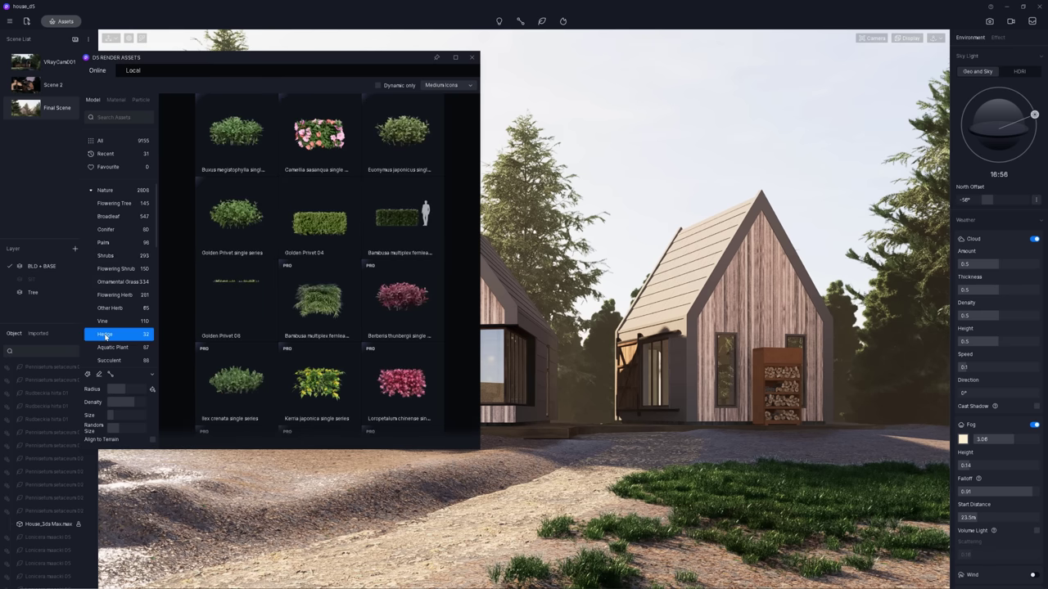
{"action": "left_click", "coordinate": [111, 374]}
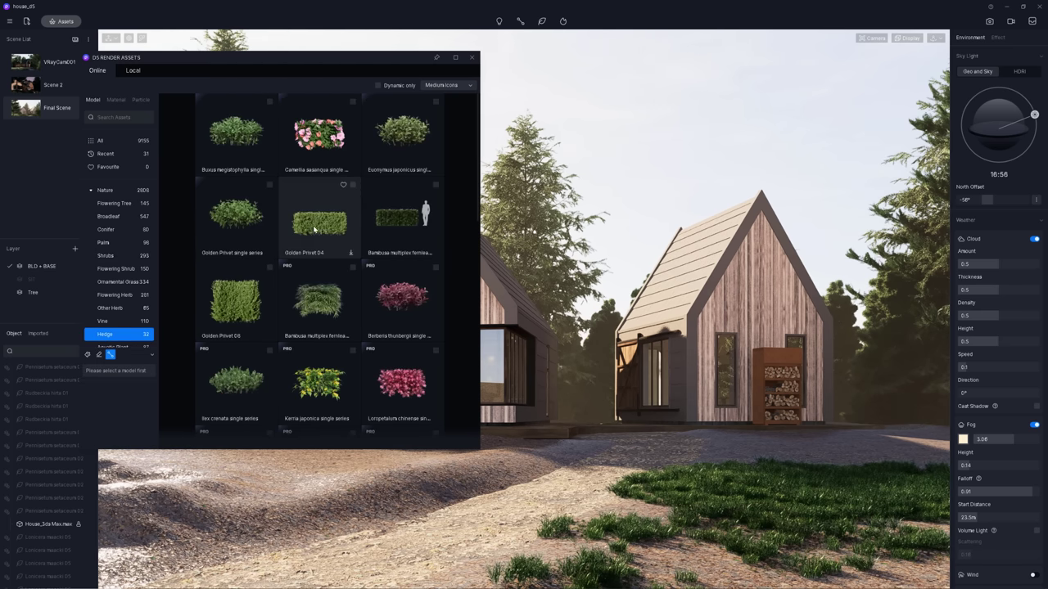
{"action": "left_click", "coordinate": [353, 187]}
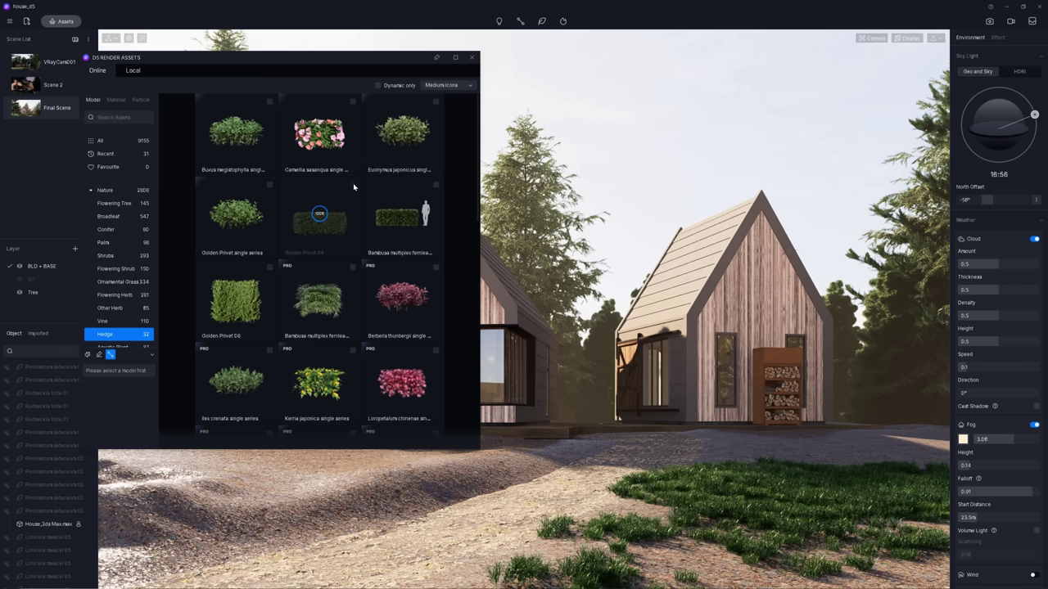
Plant the hedge along a four-point path following the gravel edge toward the cabin
{"action": "left_click", "coordinate": [554, 553]}
{"action": "left_click", "coordinate": [689, 449]}
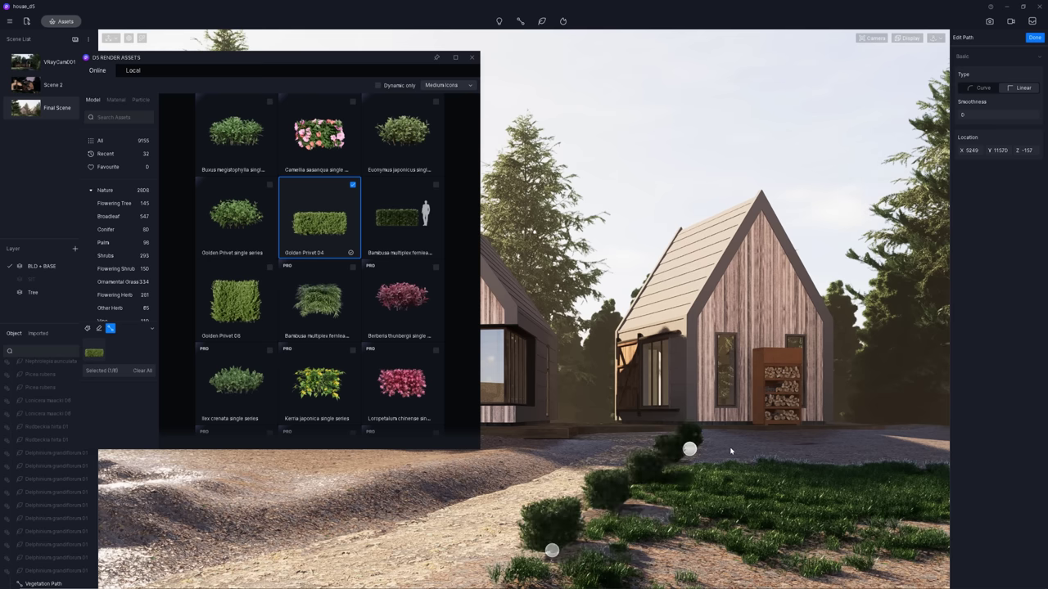
{"action": "left_click", "coordinate": [725, 447]}
{"action": "left_click", "coordinate": [762, 436]}
{"action": "left_click", "coordinate": [1034, 38]}
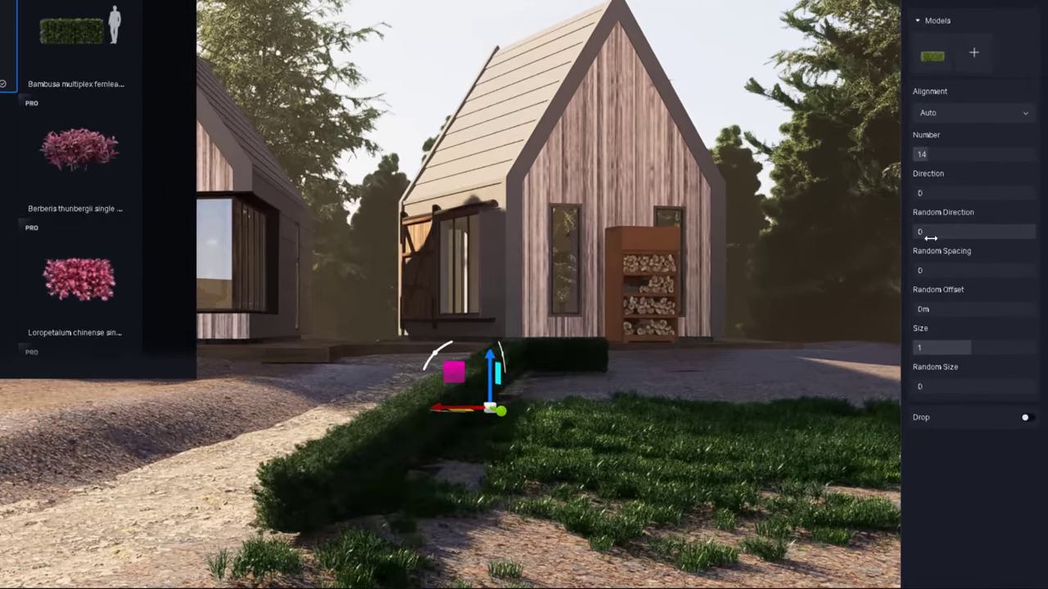
Randomise the hedge bushes' direction, spacing and offset
{"action": "left_click_drag", "start_coordinate": [931, 237], "coordinate": [936, 232]}
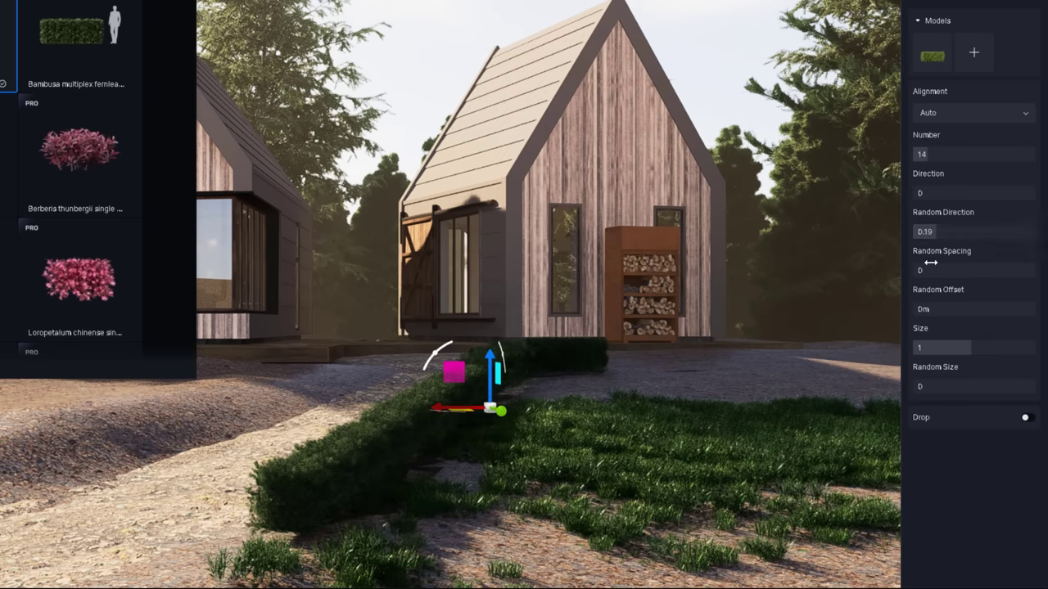
{"action": "left_click_drag", "start_coordinate": [932, 270], "coordinate": [943, 270]}
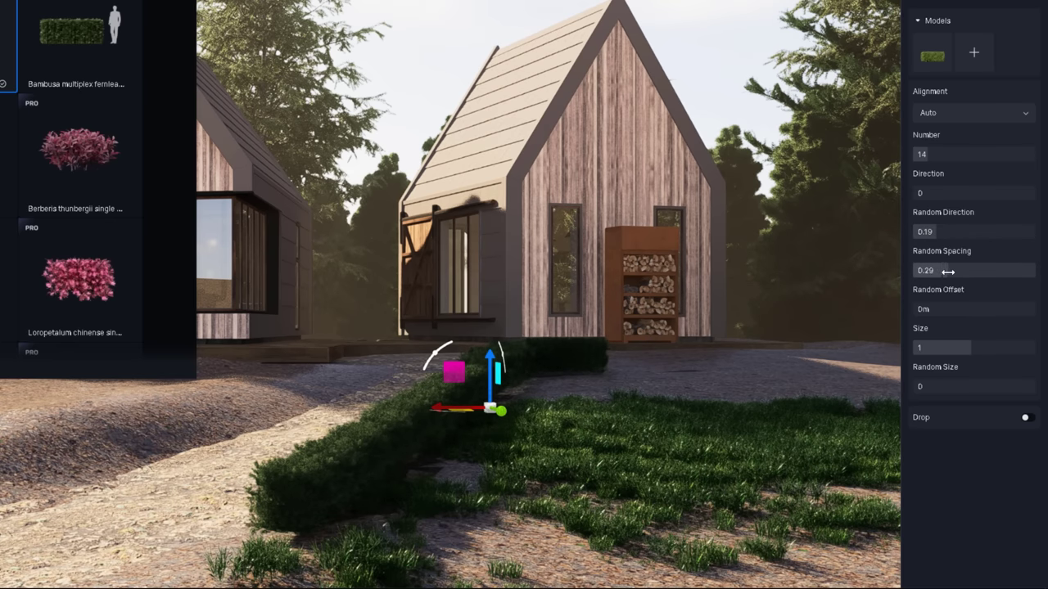
{"action": "left_click_drag", "start_coordinate": [944, 309], "coordinate": [960, 310]}
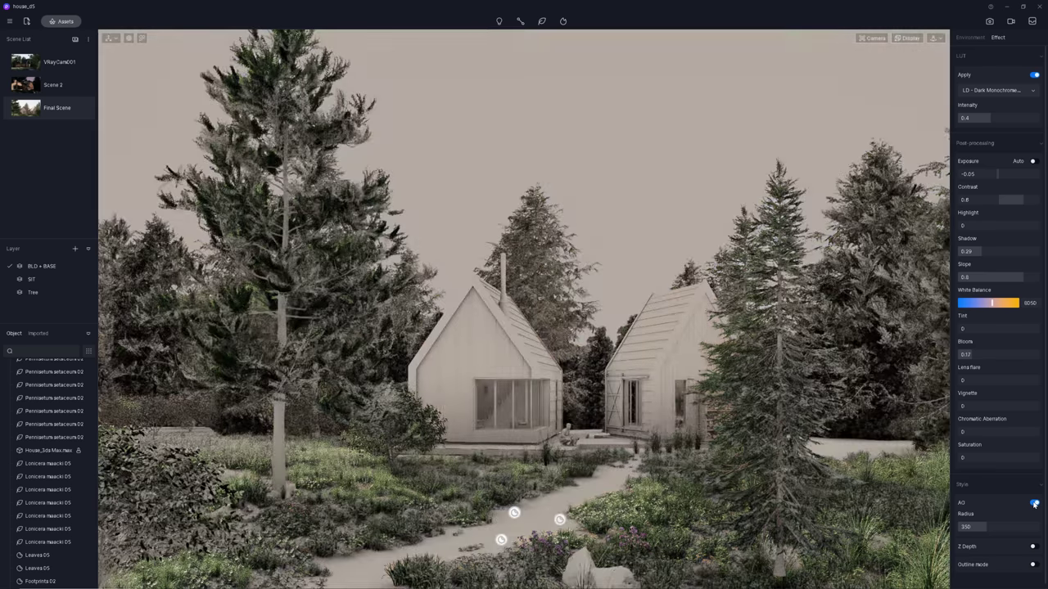
Turn off ambient occlusion and test the Z Depth view, adjusting its range before disabling it
{"action": "left_click", "coordinate": [1034, 504]}
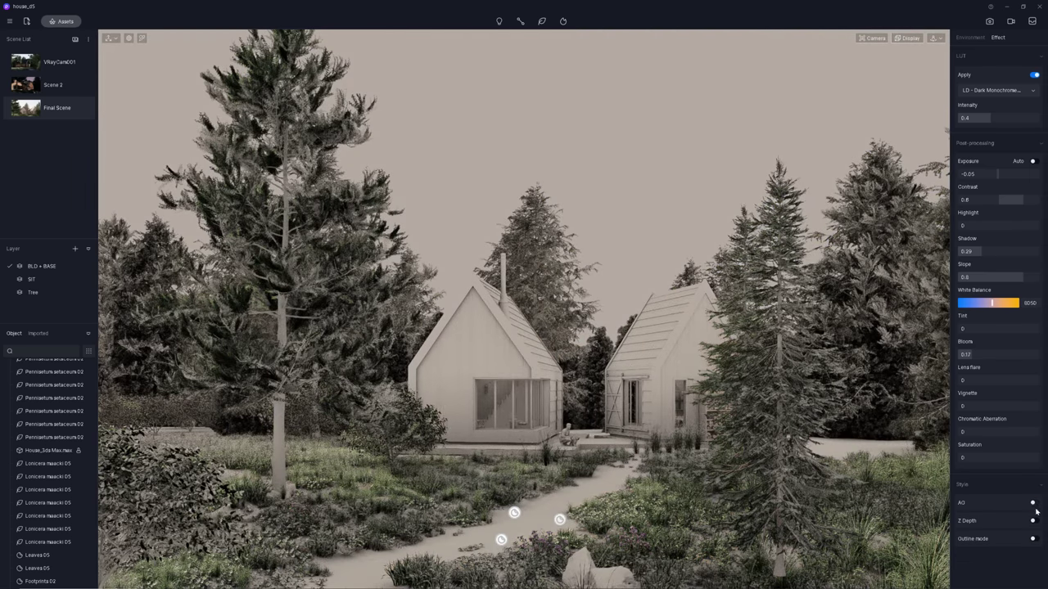
{"action": "left_click", "coordinate": [1034, 521]}
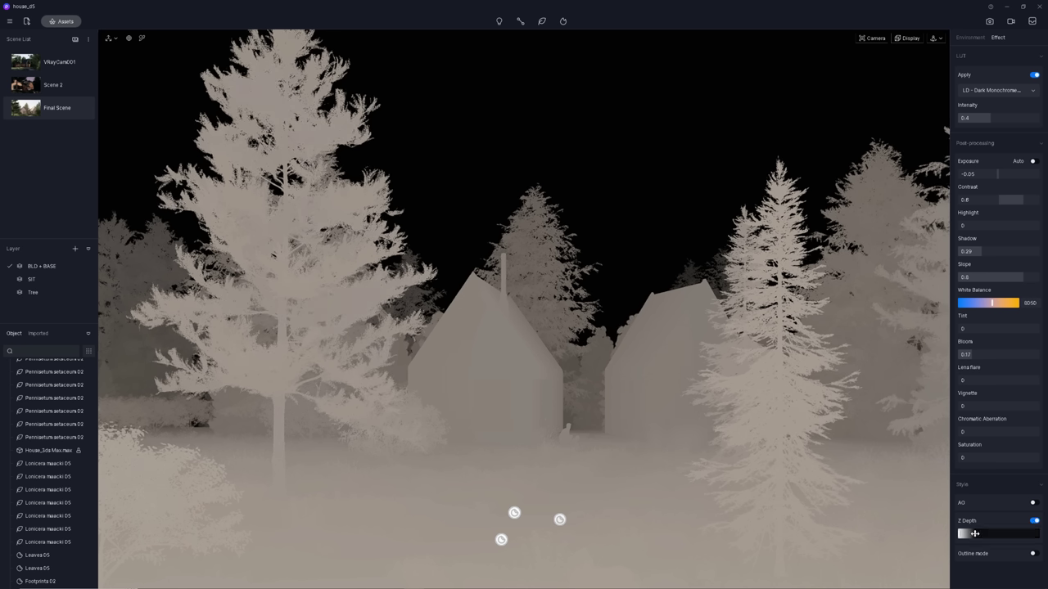
{"action": "mouse_move", "coordinate": [974, 534]}
{"action": "left_mouse_down"}
{"action": "mouse_move", "coordinate": [986, 534]}
{"action": "mouse_move", "coordinate": [962, 534]}
{"action": "mouse_move", "coordinate": [974, 534]}
{"action": "left_mouse_up"}
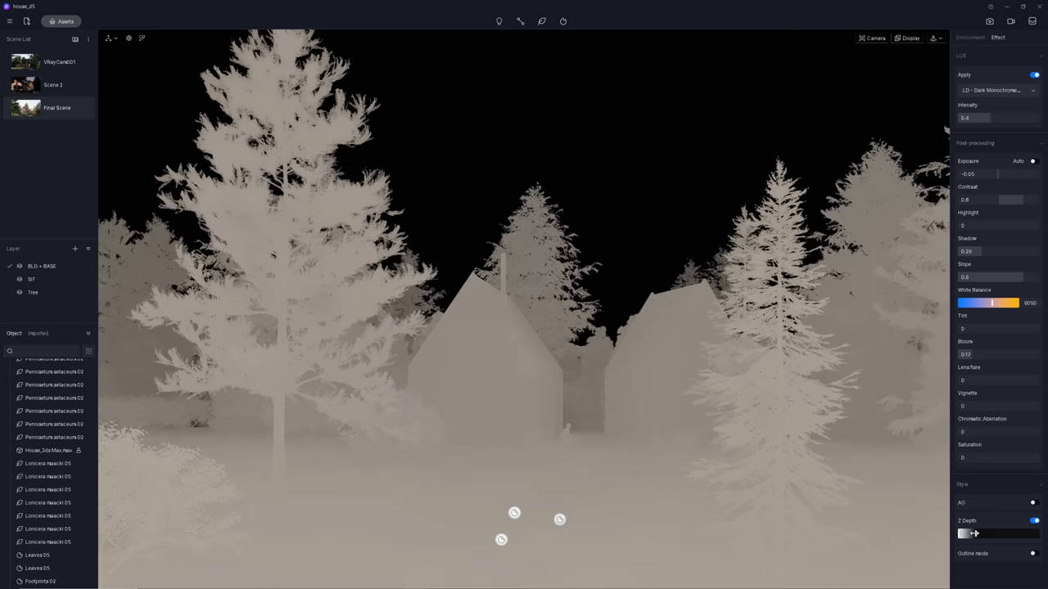
{"action": "left_click", "coordinate": [1034, 521]}
Try Outline mode with a red line colour and adjusted line width, then switch it off
{"action": "left_click", "coordinate": [1034, 539]}
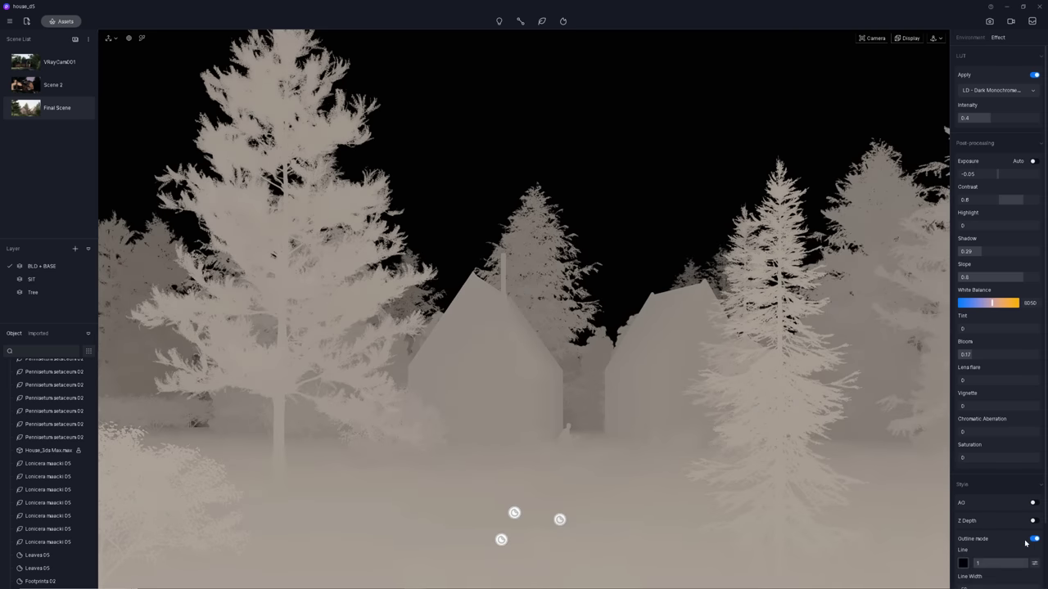
{"action": "scroll", "coordinate": [1026, 542], "scroll_direction": "down", "scroll_amount": 3}
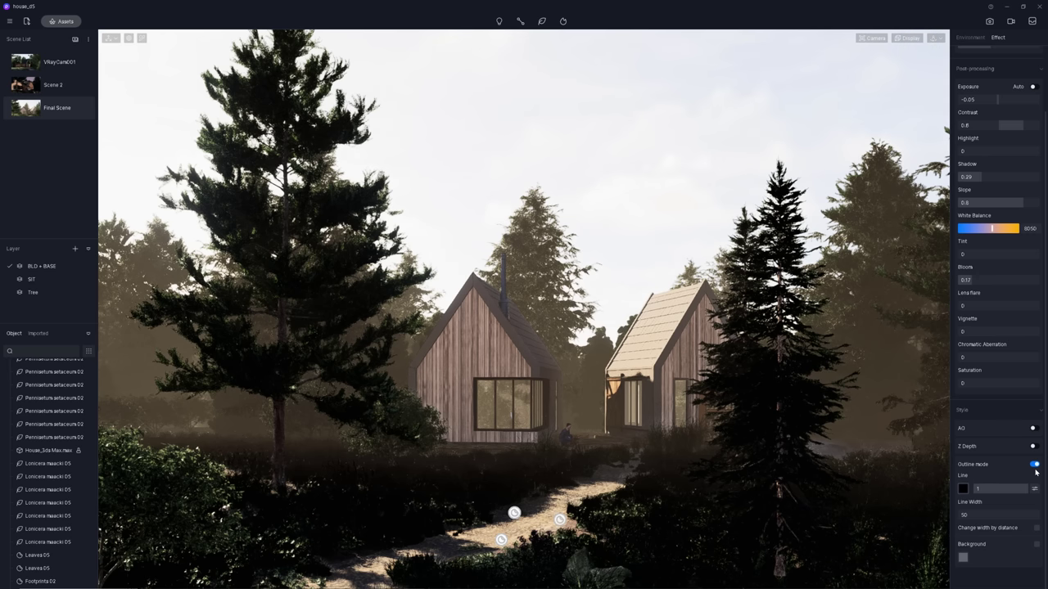
{"action": "left_click", "coordinate": [962, 489]}
{"action": "left_click_drag", "start_coordinate": [969, 562], "coordinate": [1016, 561]}
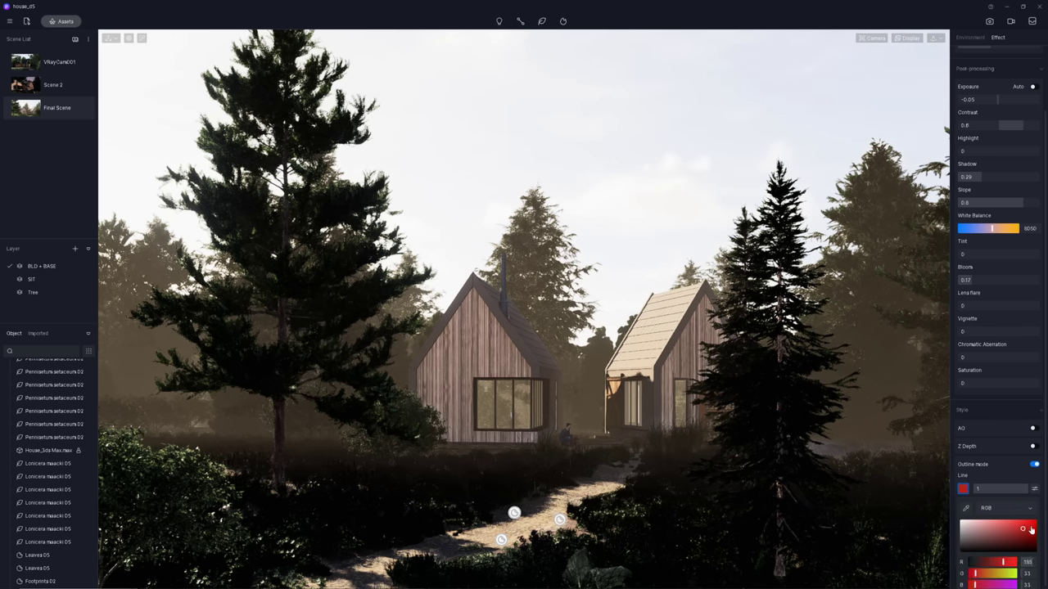
{"action": "left_click_drag", "start_coordinate": [982, 514], "coordinate": [974, 515]}
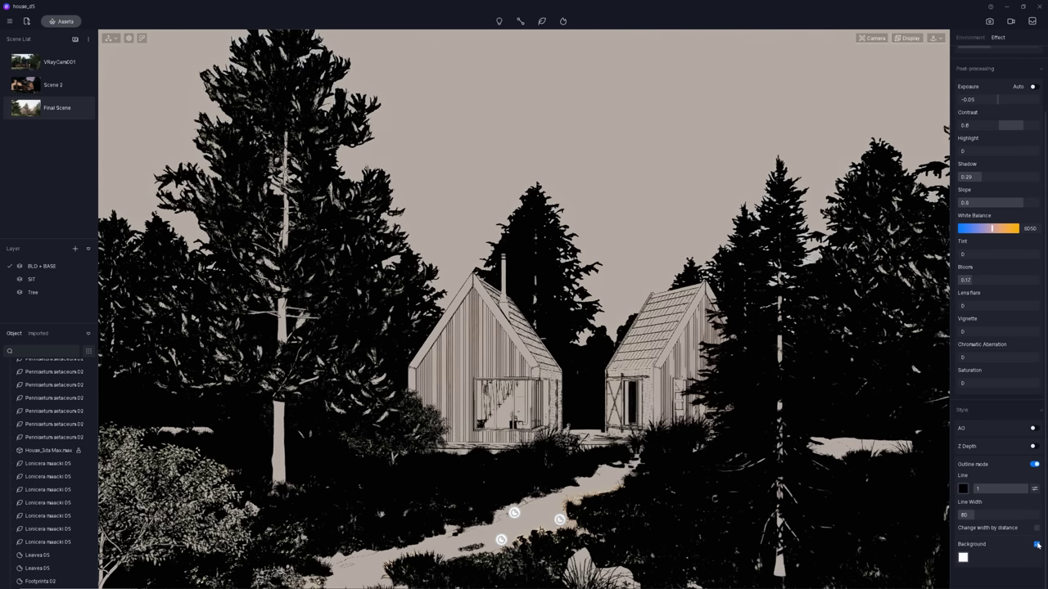
{"action": "left_click", "coordinate": [1035, 465]}
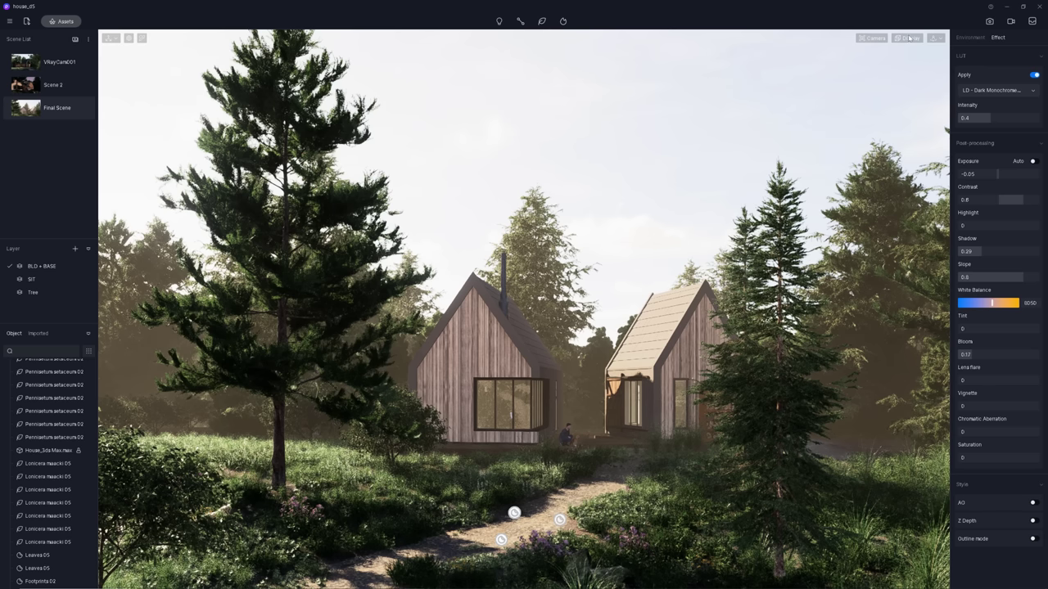
{"action": "left_click", "coordinate": [908, 38]}
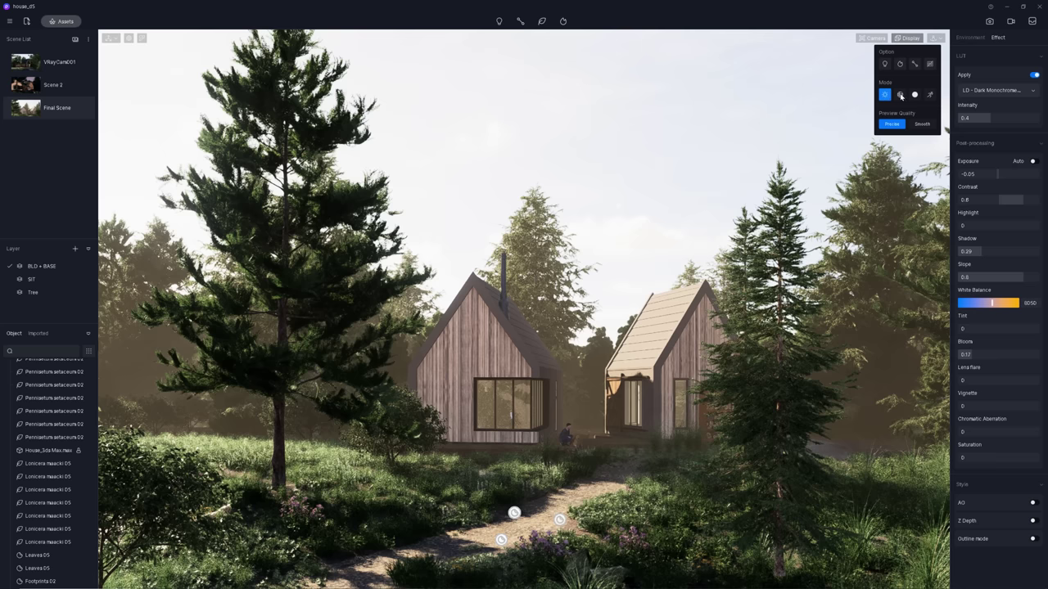
Preview the cabin scene in Wireframe mode, then as a Clay Model
{"action": "left_click", "coordinate": [900, 95]}
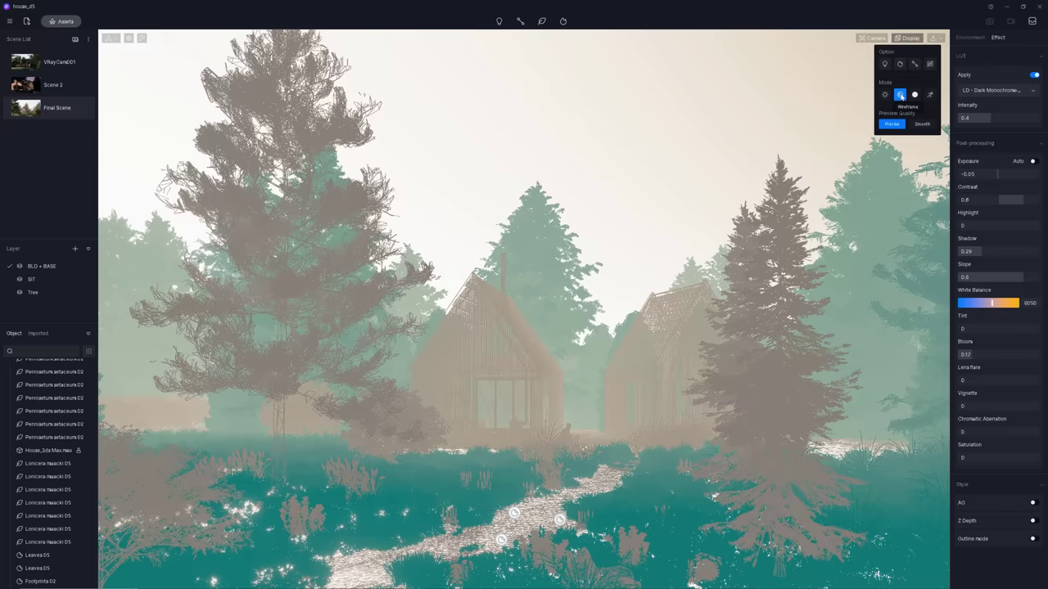
{"action": "left_click", "coordinate": [914, 95]}
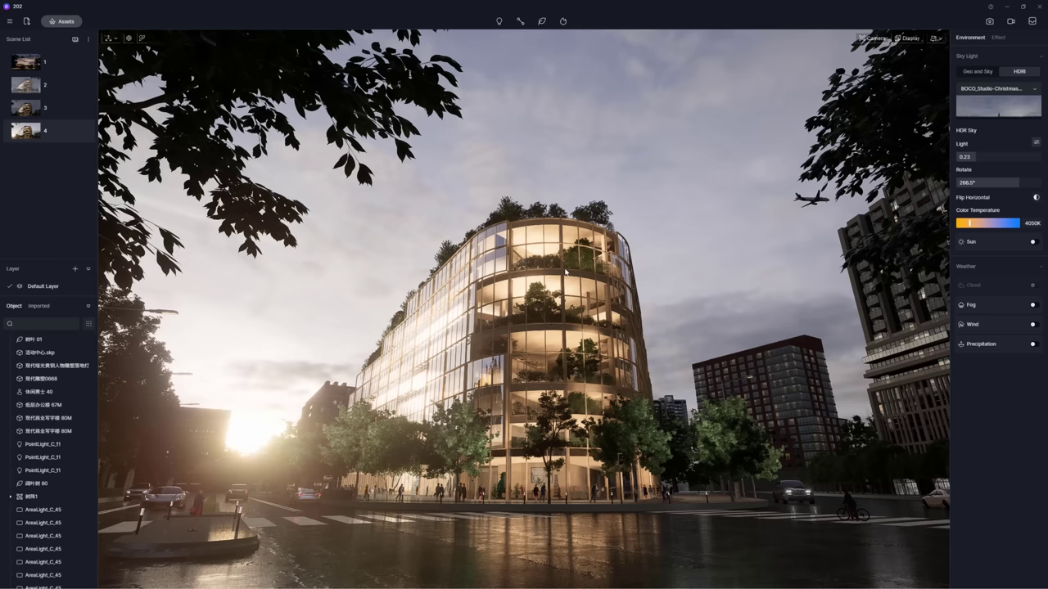
Start a Character path using only dynamic walking models and place its points across the street
{"action": "left_click", "coordinate": [521, 21]}
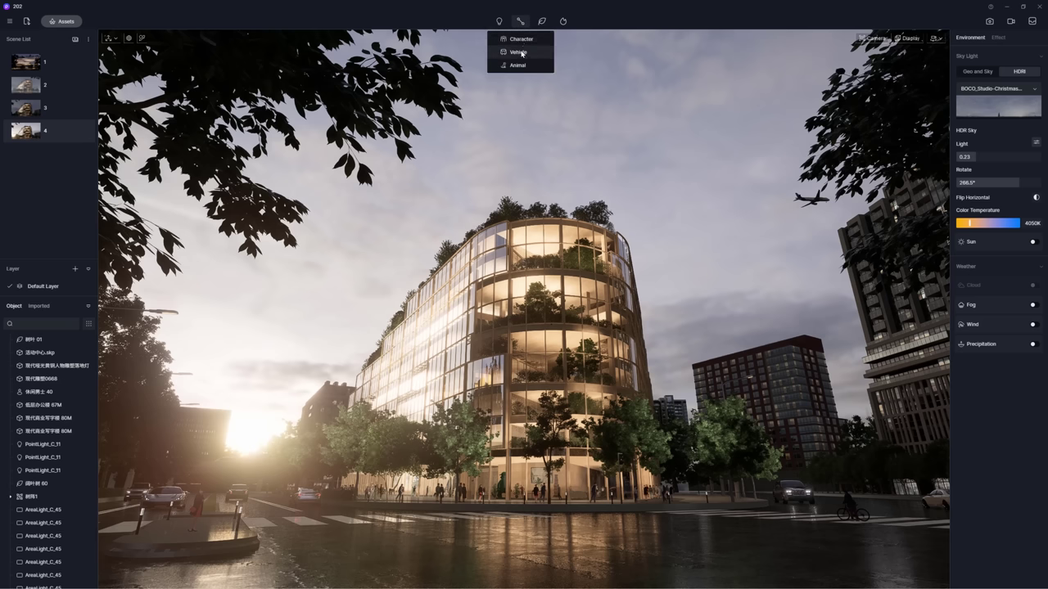
{"action": "left_click", "coordinate": [521, 41]}
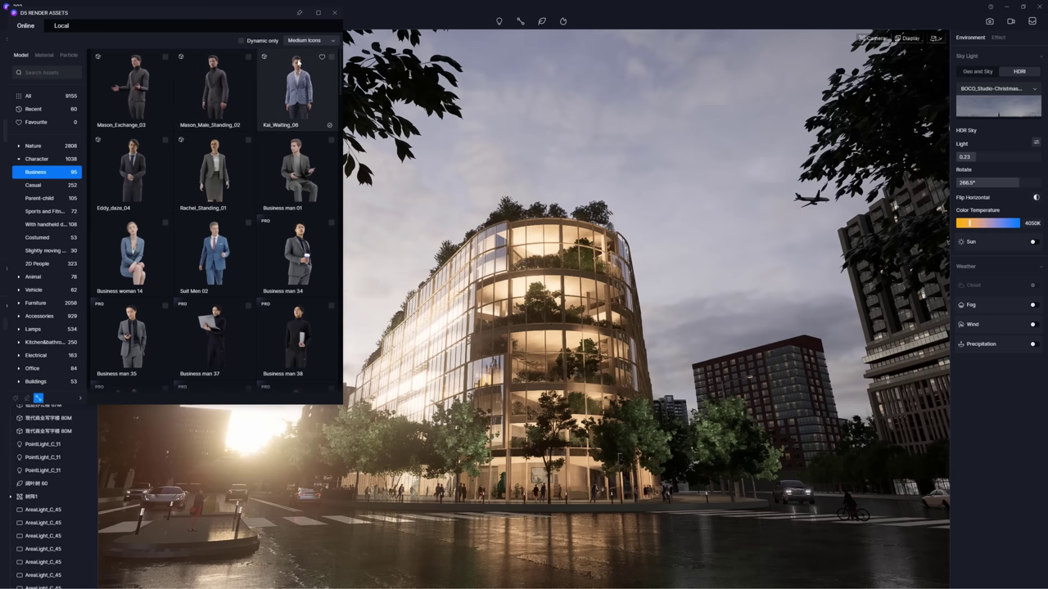
{"action": "left_click", "coordinate": [241, 41]}
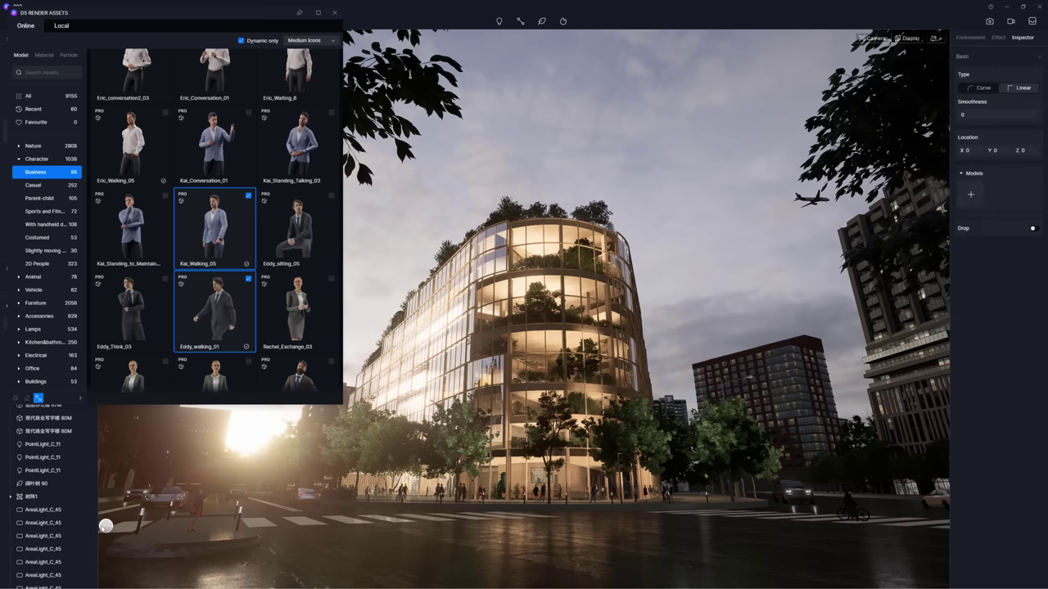
{"action": "left_click", "coordinate": [208, 520]}
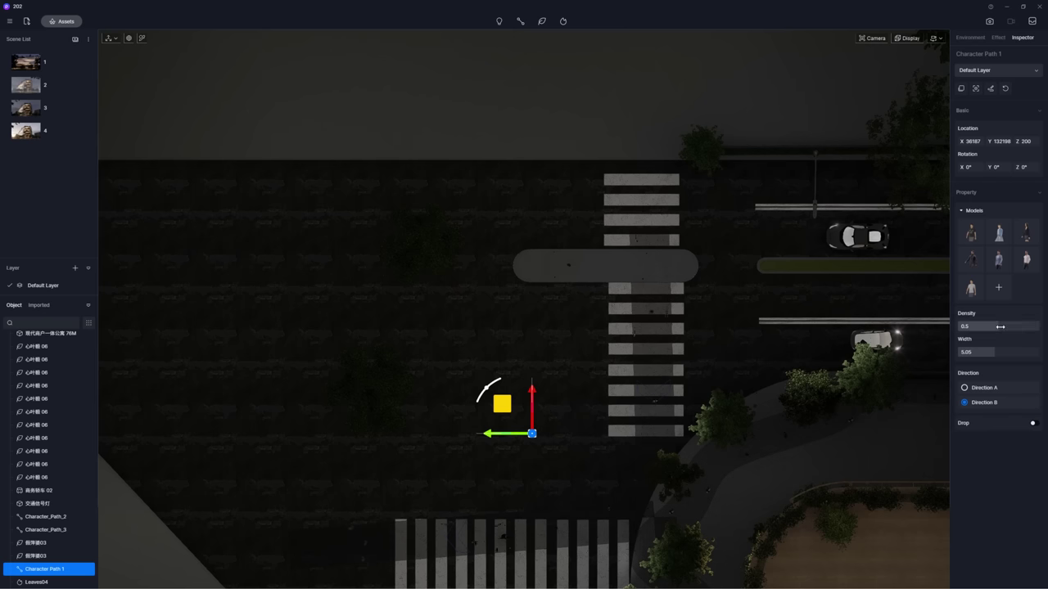
Set the character path's density to 0.33 and width to 3.16
{"action": "left_click_drag", "start_coordinate": [999, 324], "coordinate": [1019, 324]}
{"action": "left_click", "coordinate": [984, 326]}
{"action": "mouse_move", "coordinate": [994, 351]}
{"action": "left_mouse_down"}
{"action": "mouse_move", "coordinate": [976, 352]}
{"action": "mouse_move", "coordinate": [1004, 352]}
{"action": "left_mouse_up"}
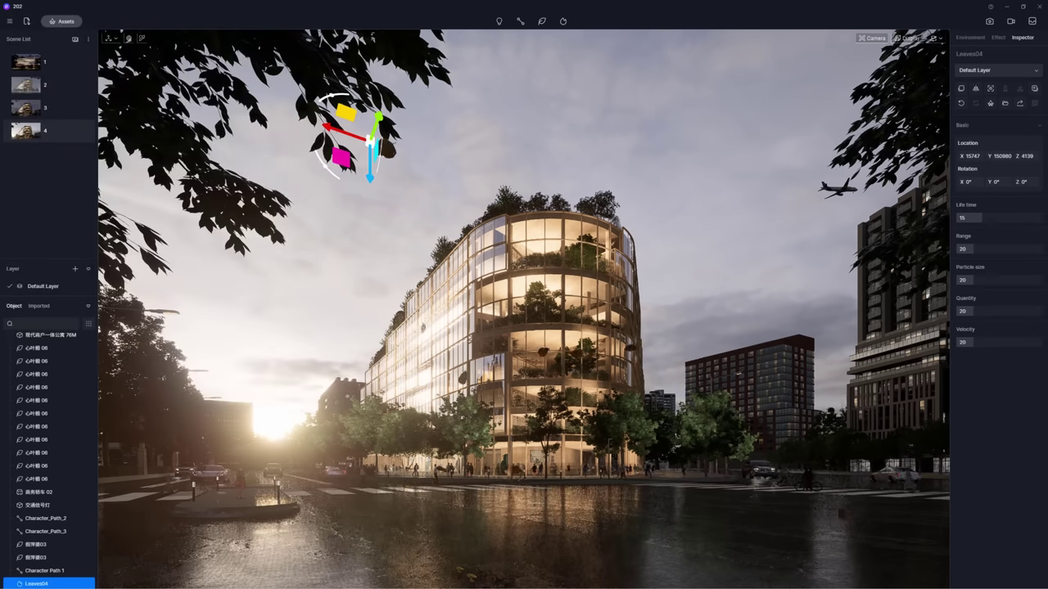
Raise the Leaves04 emitter and set particle size 12, quantity 10, velocity 8
{"action": "left_click_drag", "start_coordinate": [372, 132], "coordinate": [371, 45]}
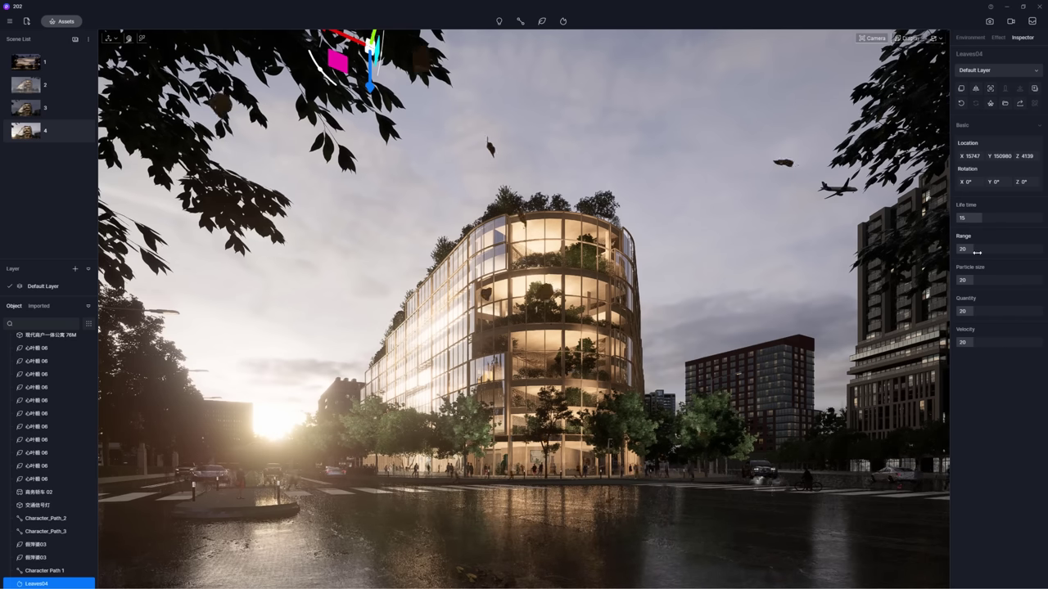
{"action": "left_click_drag", "start_coordinate": [964, 279], "coordinate": [964, 312]}
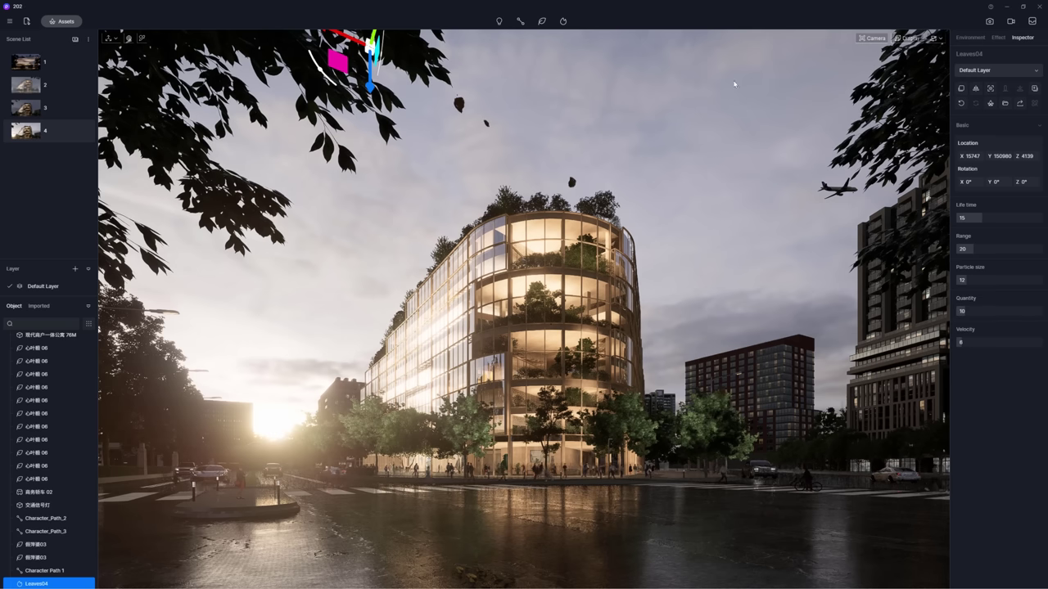
{"action": "left_click", "coordinate": [735, 84]}
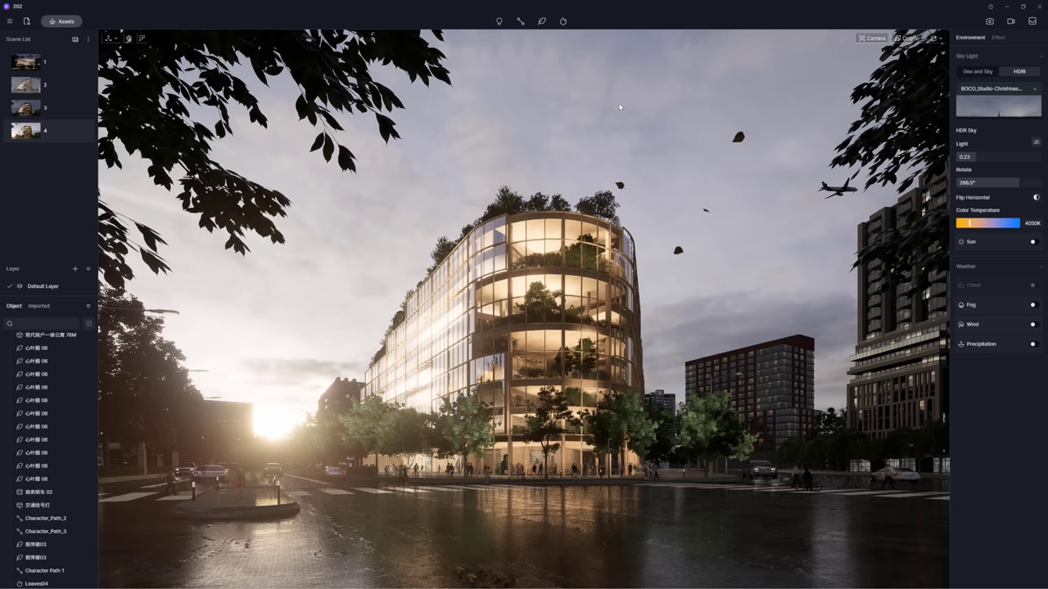
{"action": "left_click", "coordinate": [1012, 22]}
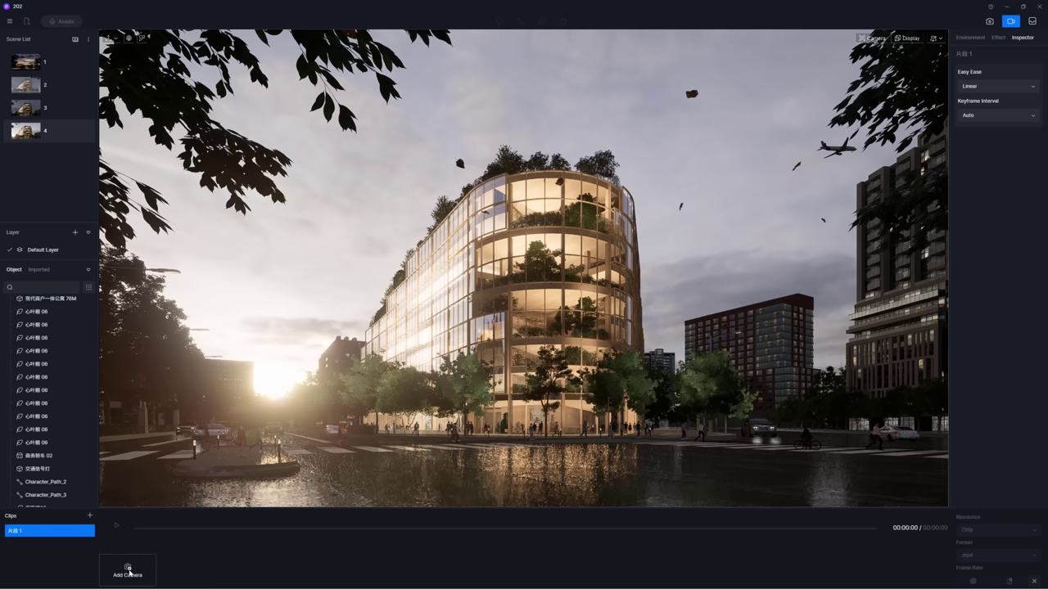
Add Camera 1 from the current view, save a new scene, and add a closer Camera 2
{"action": "left_click", "coordinate": [127, 567]}
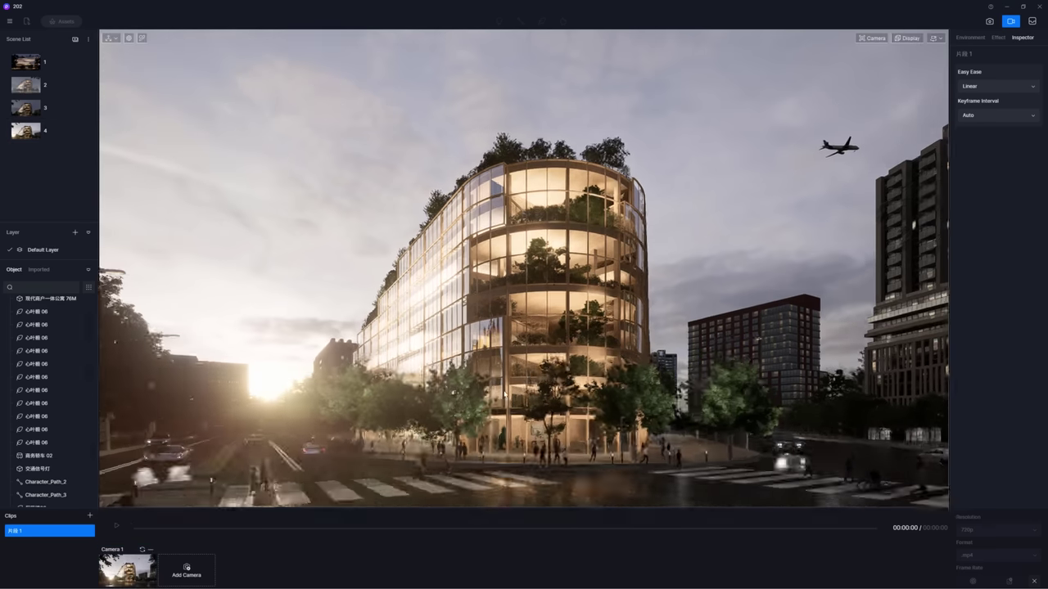
{"action": "scroll", "coordinate": [504, 395], "scroll_direction": "up", "scroll_amount": 2}
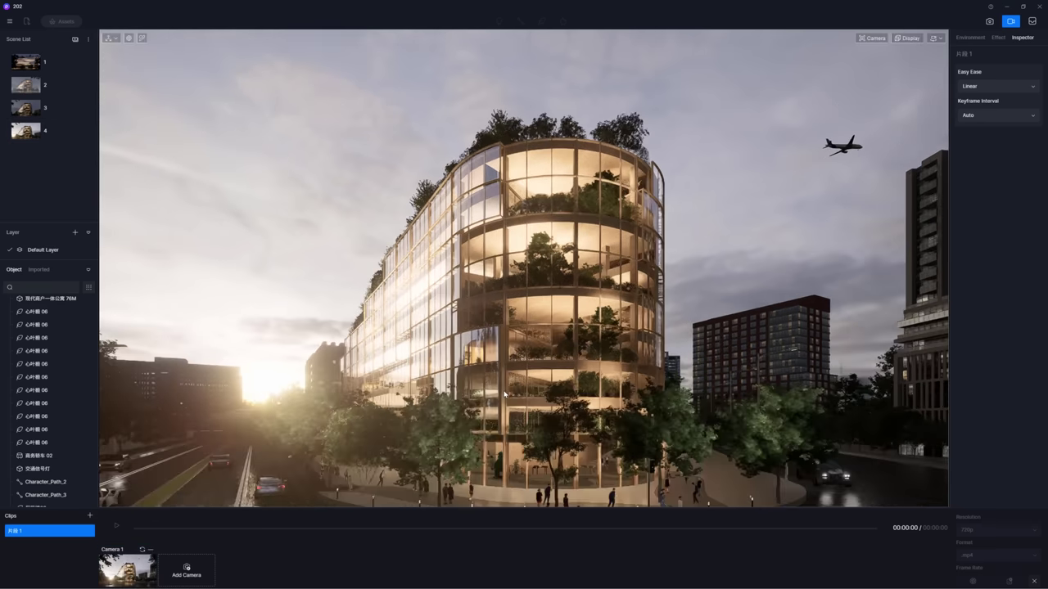
{"action": "left_click", "coordinate": [74, 39]}
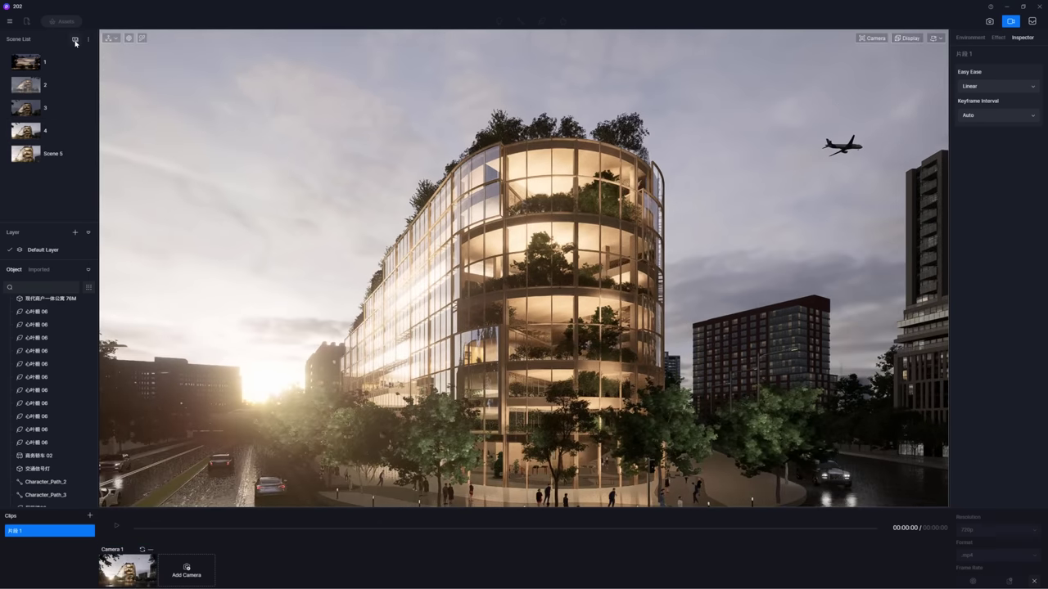
{"action": "left_click", "coordinate": [199, 576]}
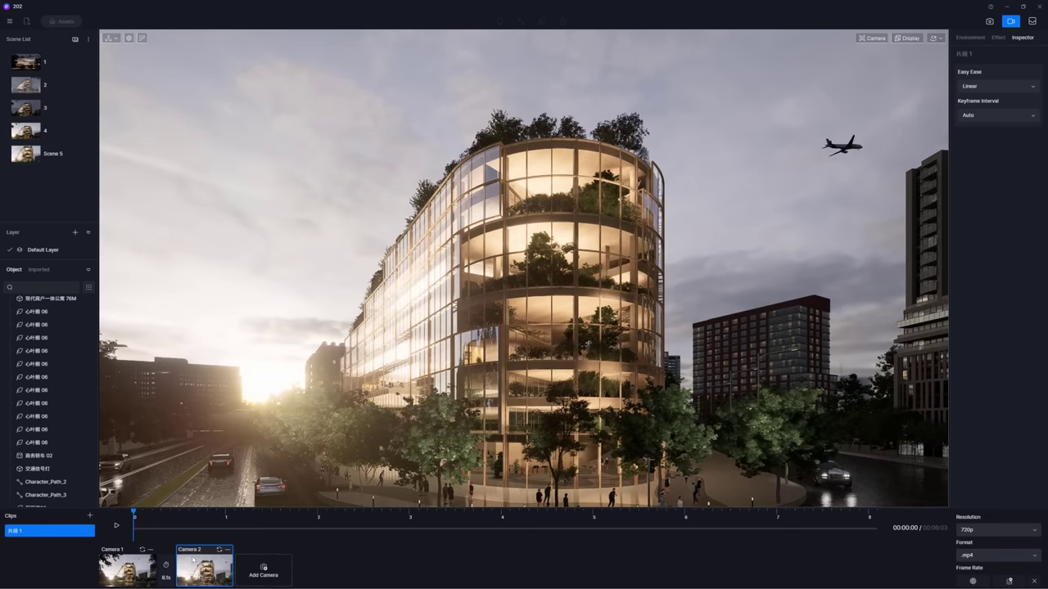
Set a custom keyframe interval, adjust the camera transition time, and preview the animation
{"action": "left_click", "coordinate": [1010, 115]}
{"action": "left_click", "coordinate": [990, 141]}
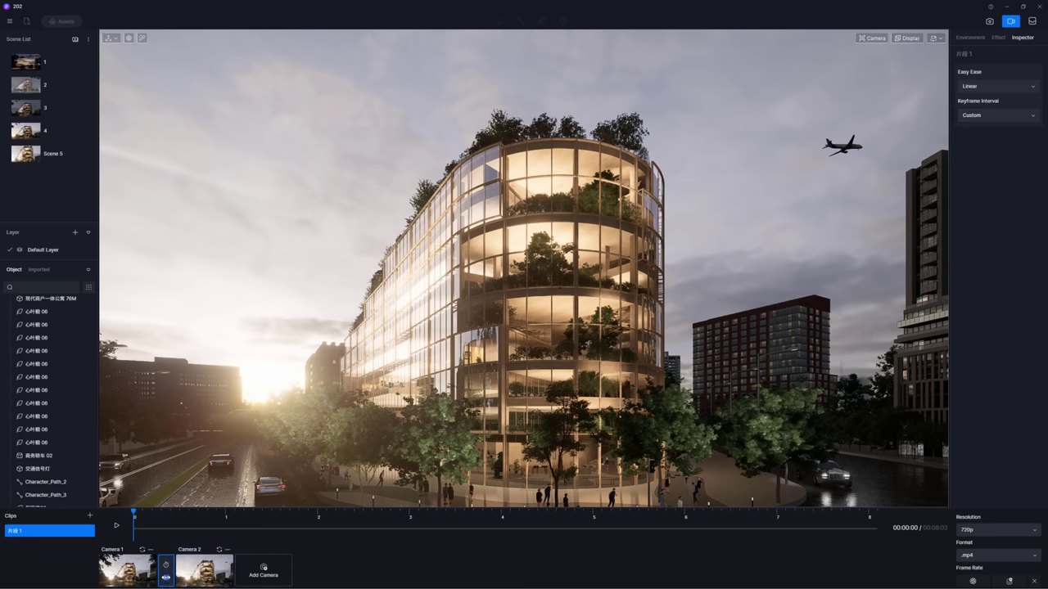
{"action": "left_click_drag", "start_coordinate": [168, 578], "coordinate": [200, 578]}
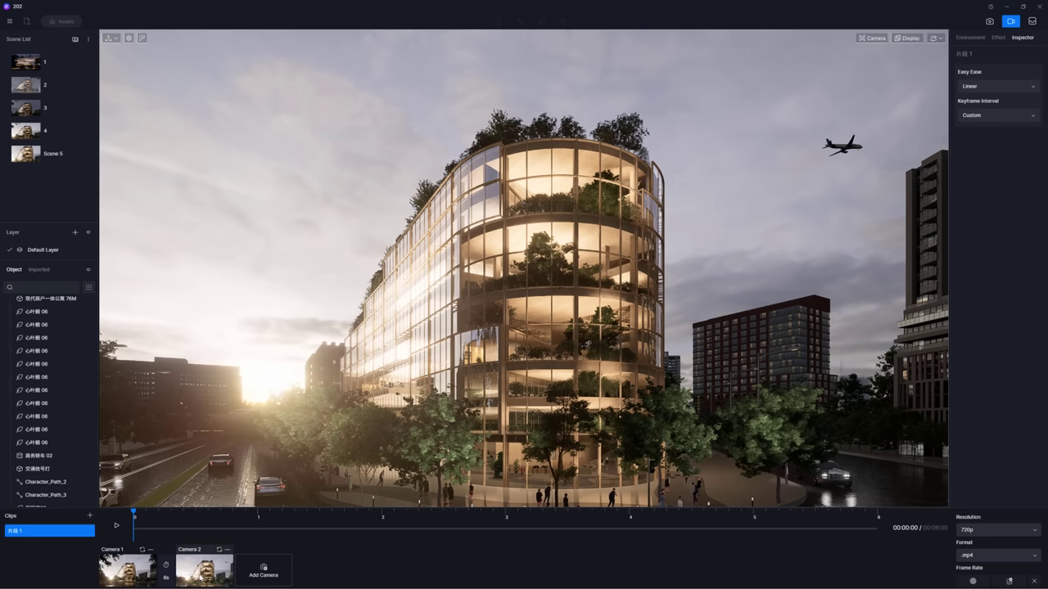
{"action": "left_click", "coordinate": [116, 526]}
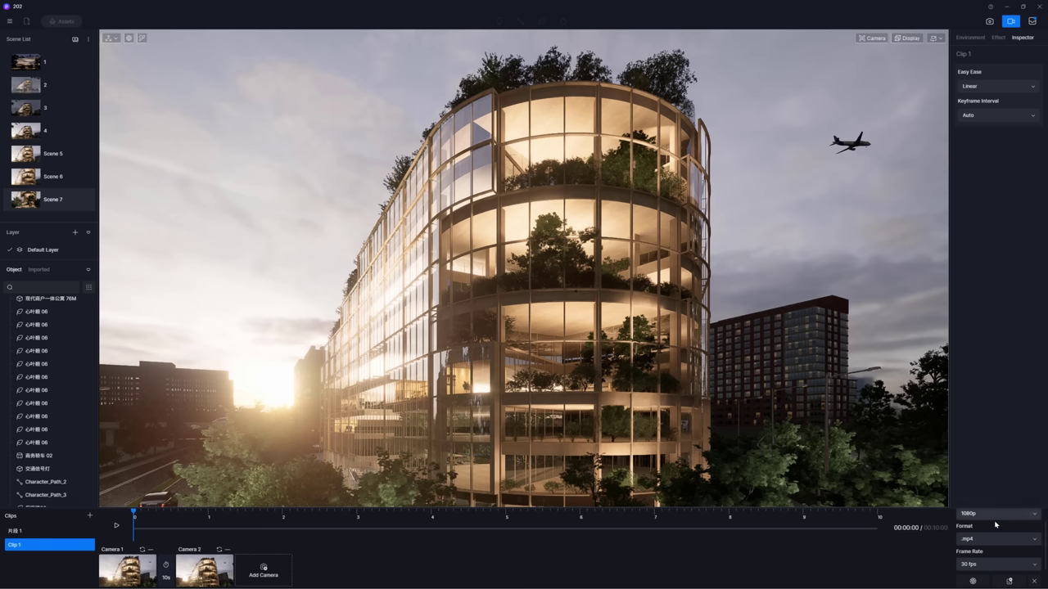
Queue Clip 1, select all clips in the render queue, and start rendering
{"action": "left_click", "coordinate": [1009, 581]}
{"action": "left_click", "coordinate": [1032, 21]}
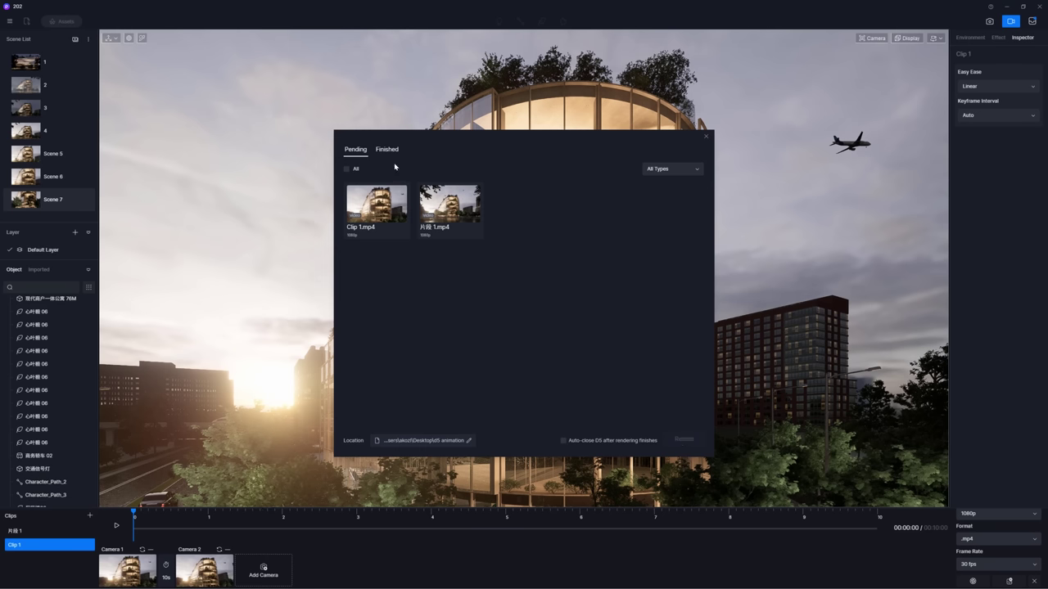
{"action": "left_click", "coordinate": [346, 169]}
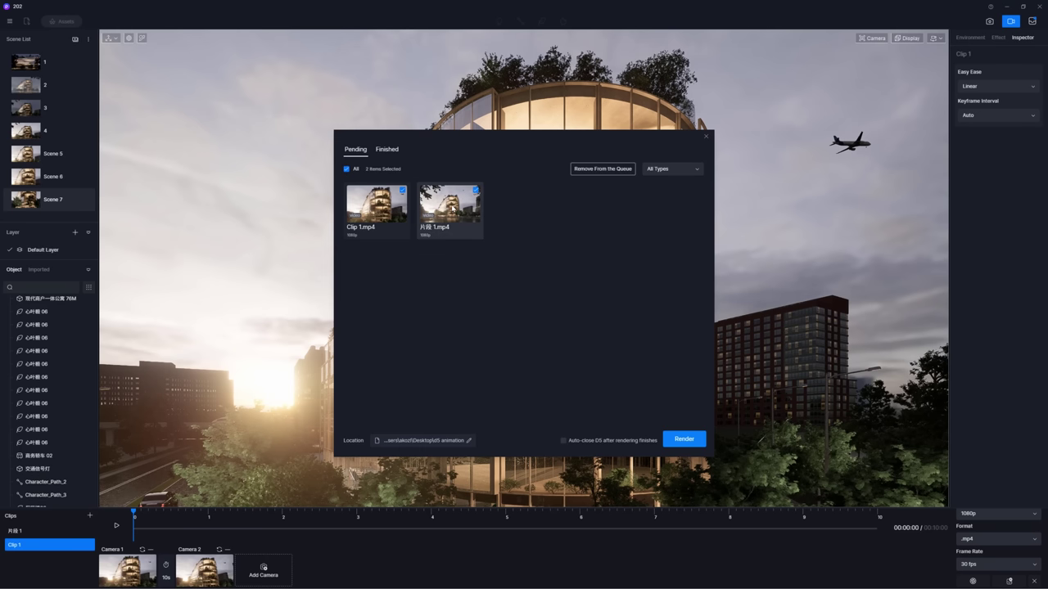
{"action": "left_click", "coordinate": [679, 440]}
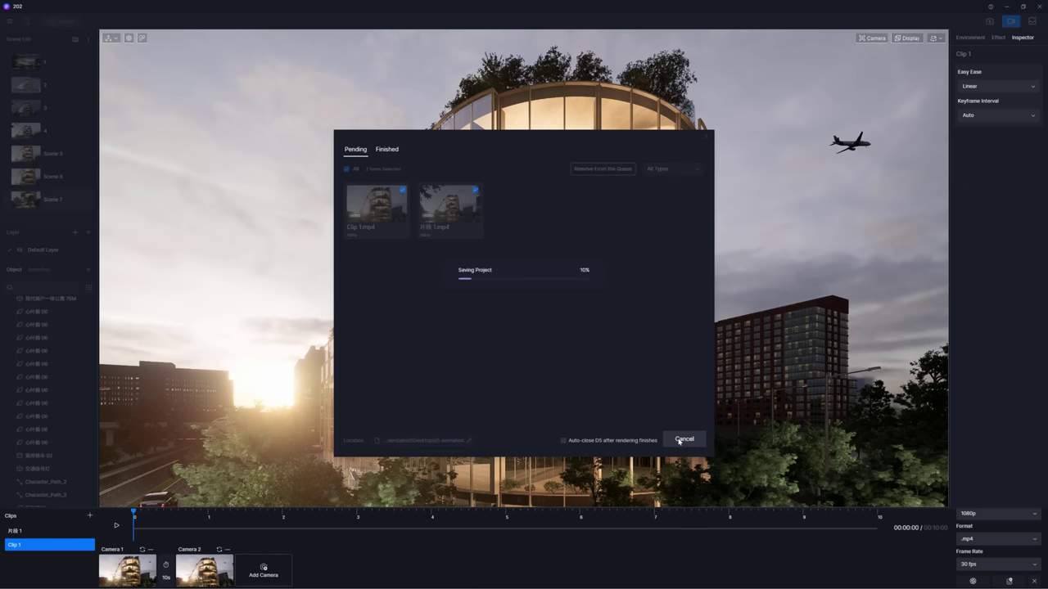